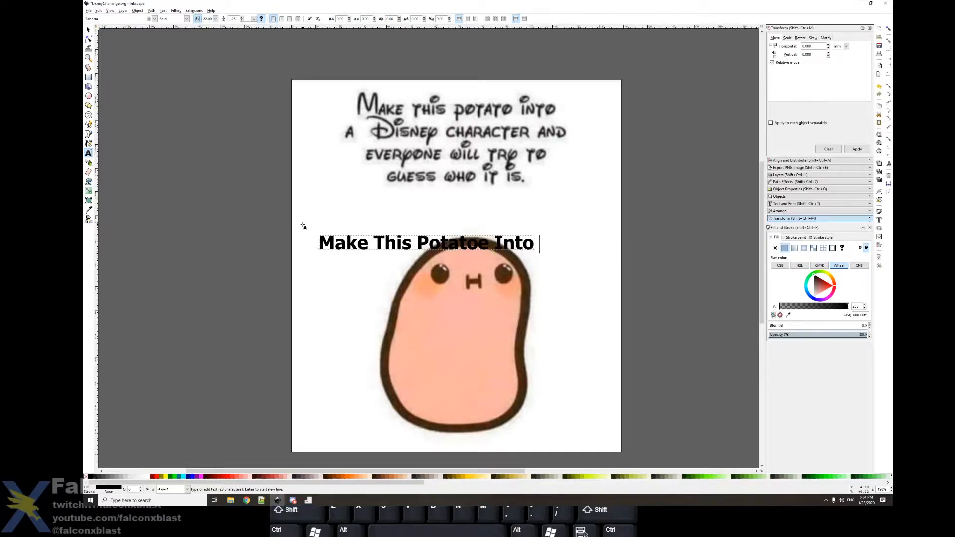
Step: Continue the caption text with the line "A Disney Character and" followed by a line reading "everyone will try to Guess"
{"action": "key", "text": "Return"}
{"action": "type", "text": "A "}
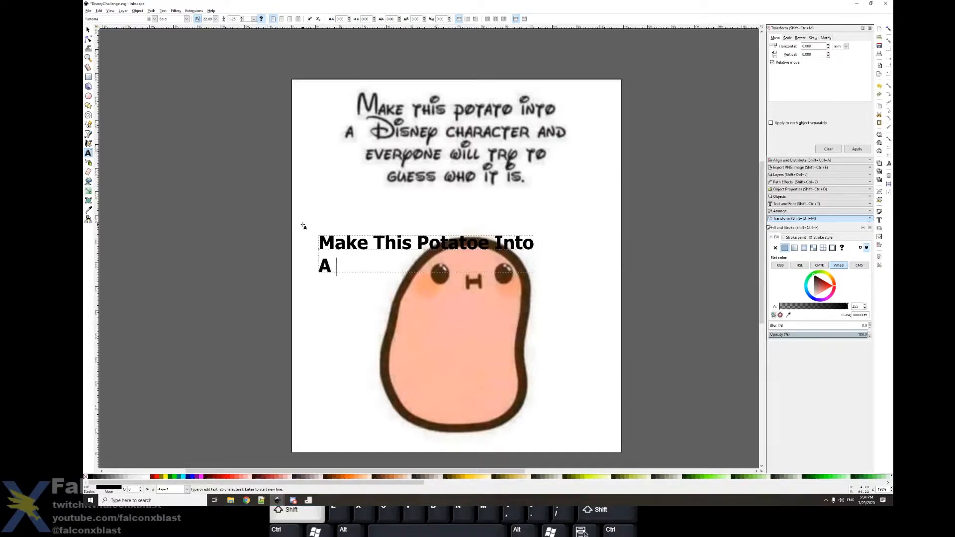
{"action": "type", "text": "Disney Cha"}
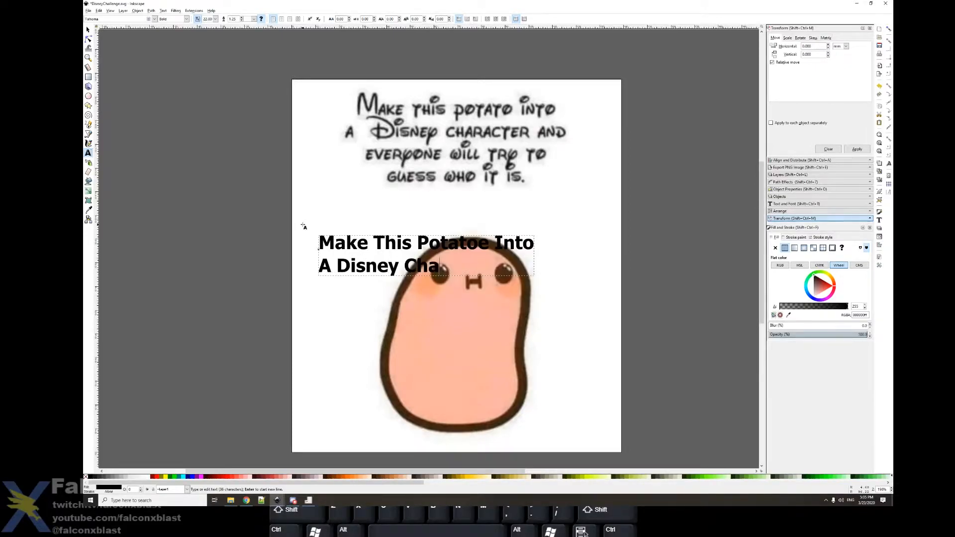
{"action": "type", "text": "racter and "}
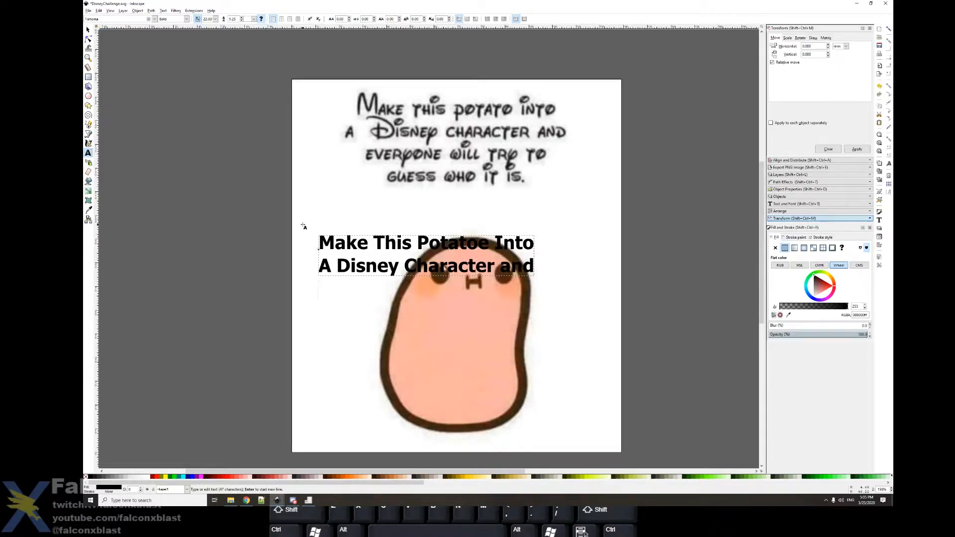
{"action": "type", "text": "everyone will try to Guess"}
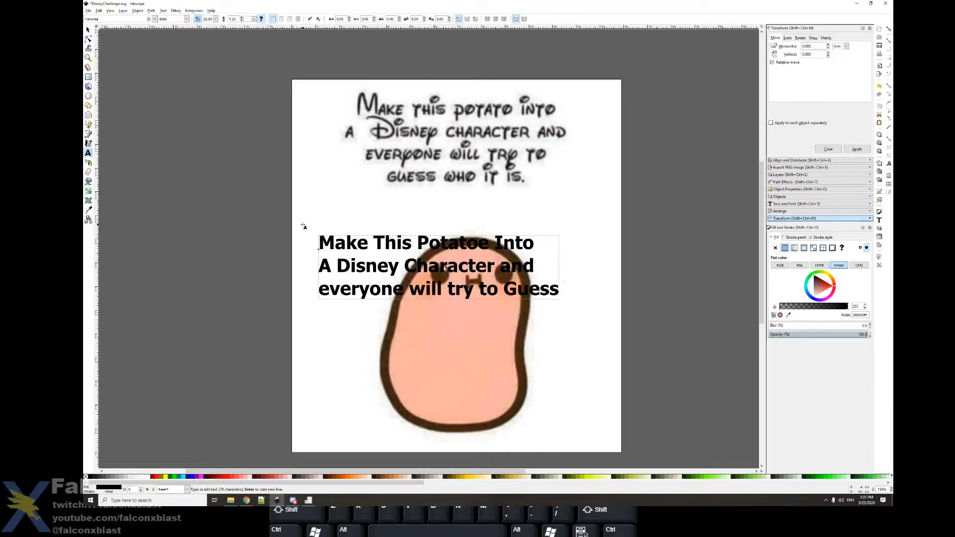
Step: Remove "Guess" from the third line and finish the caption with a fourth line reading "Guess who it is."
{"action": "key", "text": "BackSpace"}
{"action": "key", "text": "BackSpace"}
{"action": "key", "text": "BackSpace"}
{"action": "key", "text": "BackSpace"}
{"action": "key", "text": "BackSpace"}
{"action": "key", "text": "BackSpace"}
{"action": "key", "text": "Return"}
{"action": "type", "text": "W"}
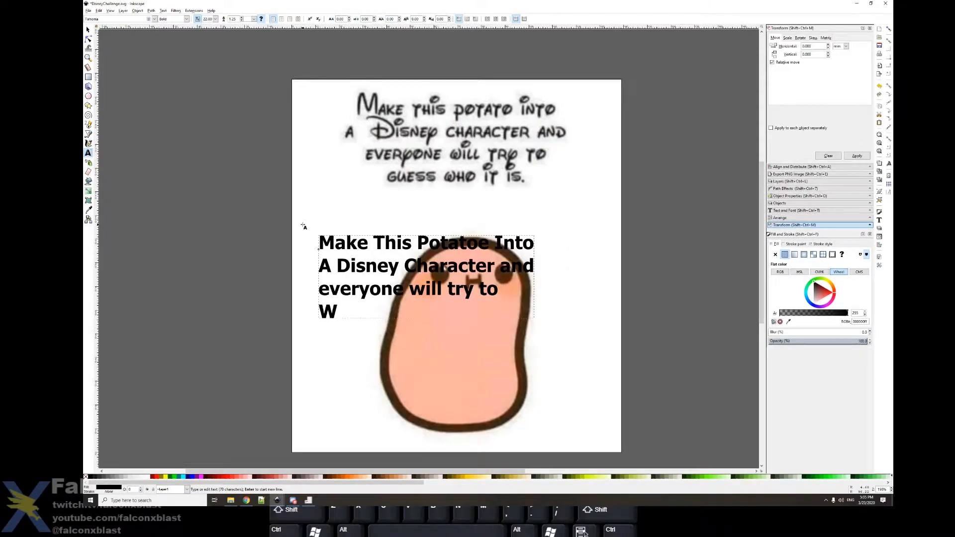
{"action": "key", "text": "BackSpace"}
{"action": "type", "text": "Gues"}
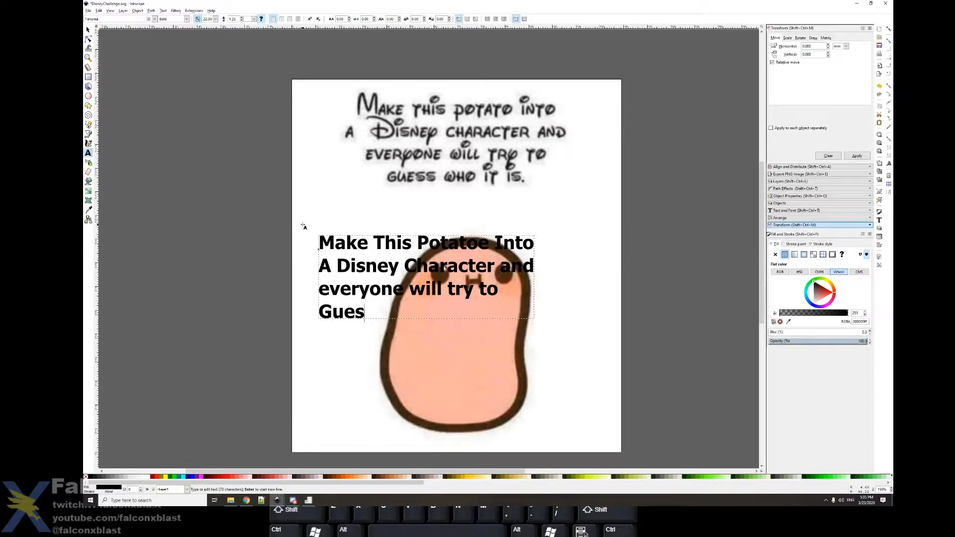
{"action": "type", "text": "s who it "}
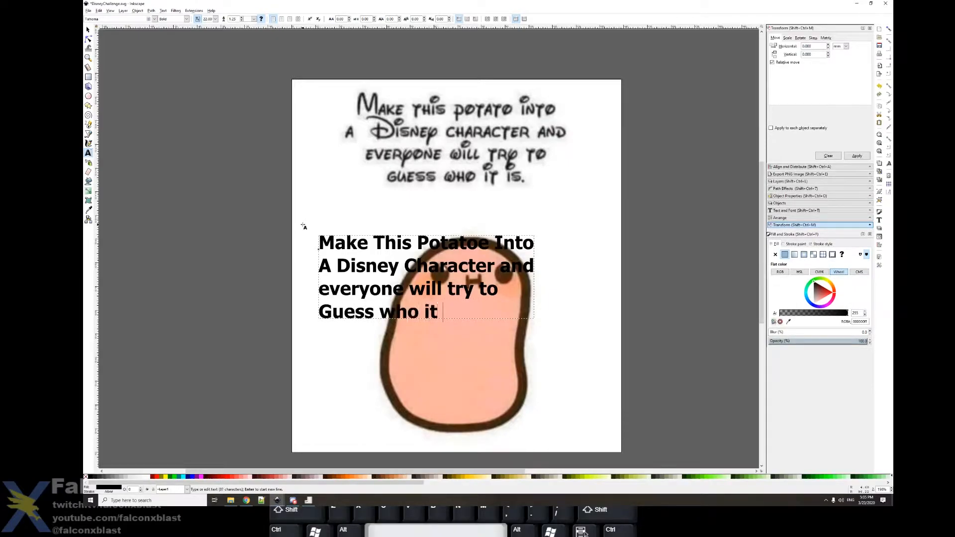
{"action": "type", "text": "is."}
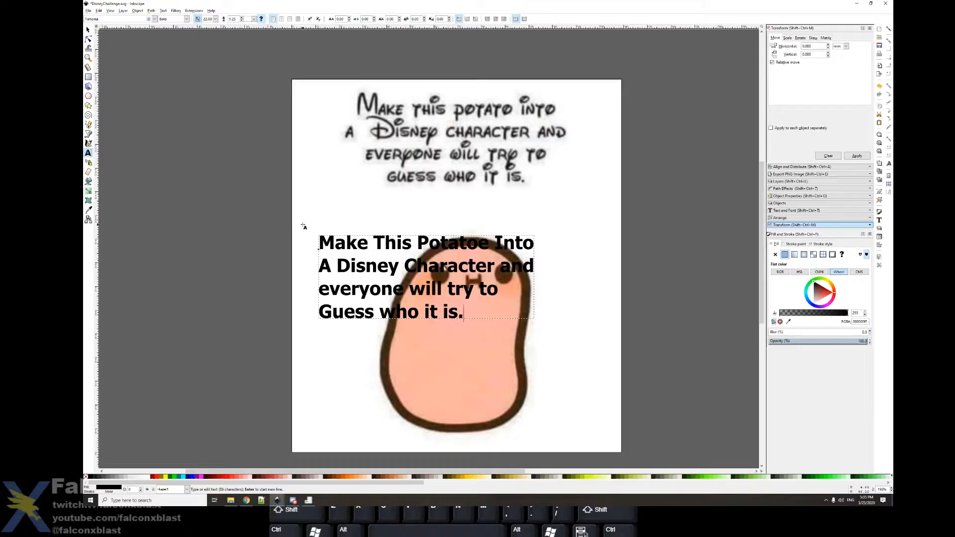
Step: Center-align the whole caption text and change its font to Waltograph
{"action": "key", "text": "ctrl+a"}
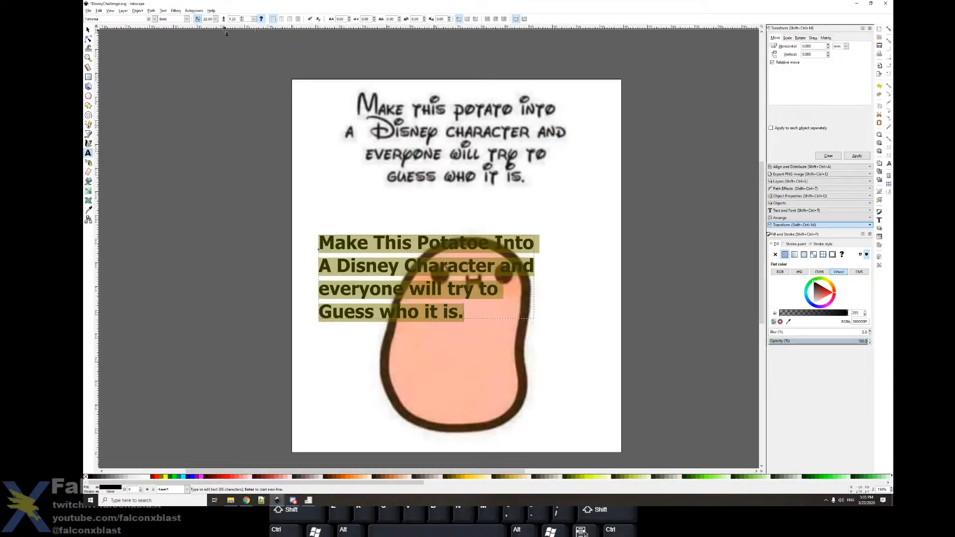
{"action": "left_click", "coordinate": [282, 20]}
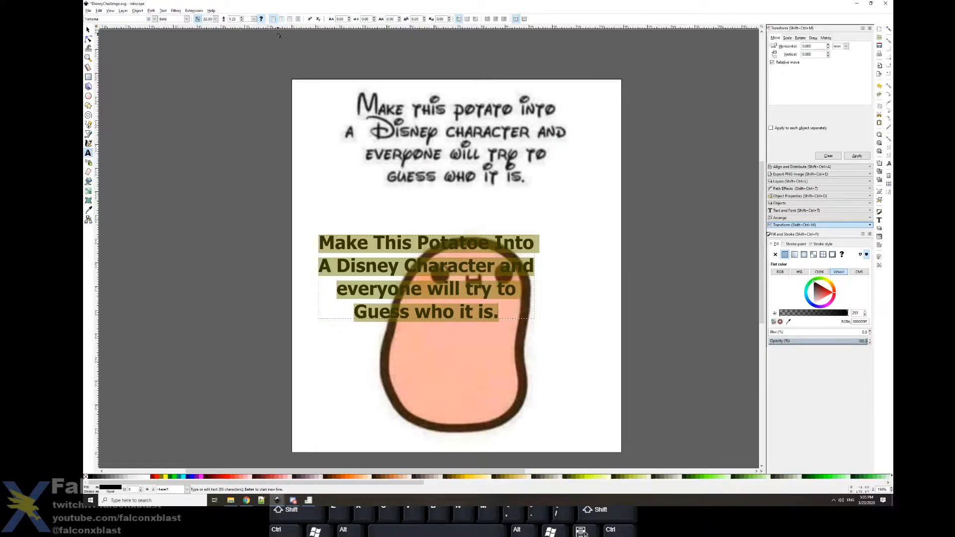
{"action": "triple_click", "coordinate": [113, 20]}
{"action": "type", "text": "Wal"}
{"action": "left_click", "coordinate": [109, 26]}
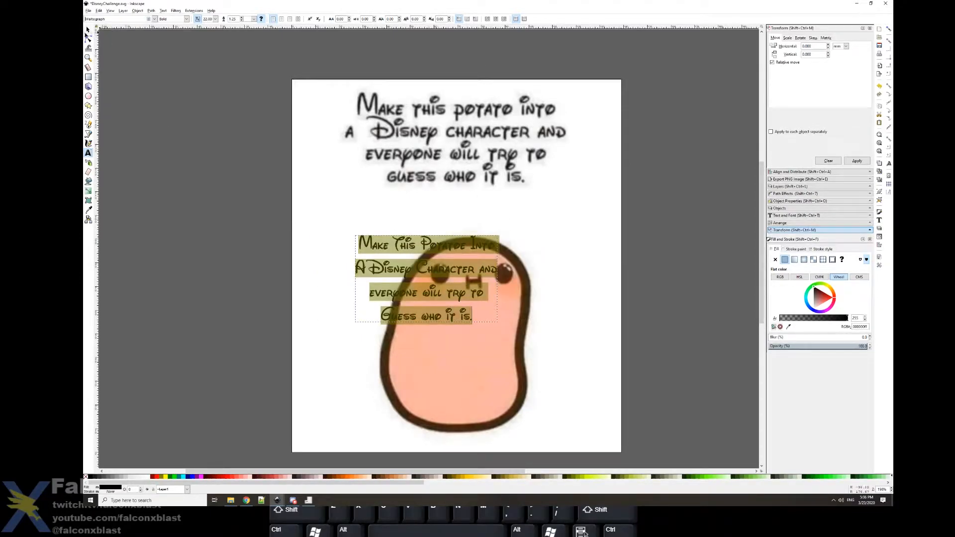
Step: Move the new caption text up over the blurry original caption above the potato
{"action": "left_click", "coordinate": [88, 31]}
{"action": "left_click_drag", "start_coordinate": [417, 249], "coordinate": [445, 114]}
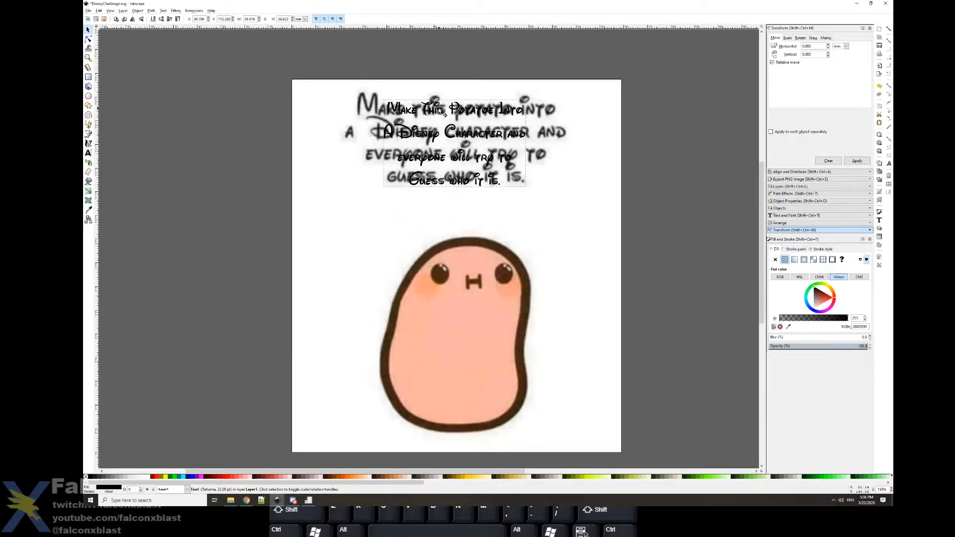
{"action": "key", "text": "Escape"}
Step: Set the font size of the entire caption text to 28
{"action": "double_click", "coordinate": [414, 110]}
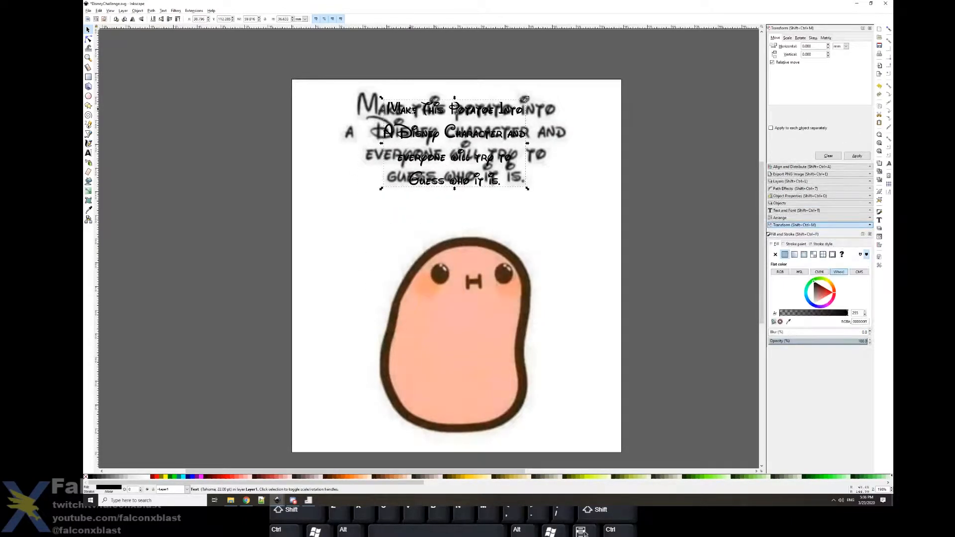
{"action": "key", "text": "ctrl+a"}
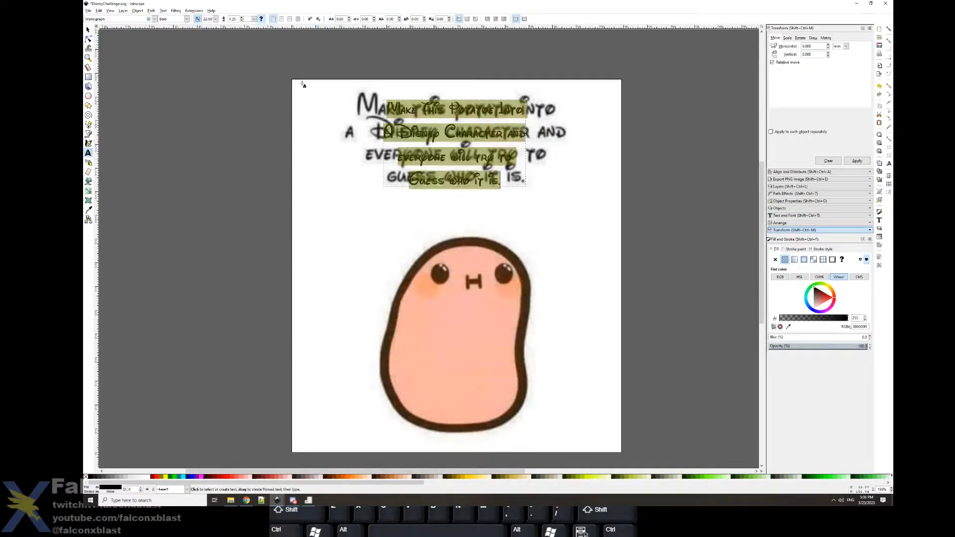
{"action": "left_click", "coordinate": [214, 19]}
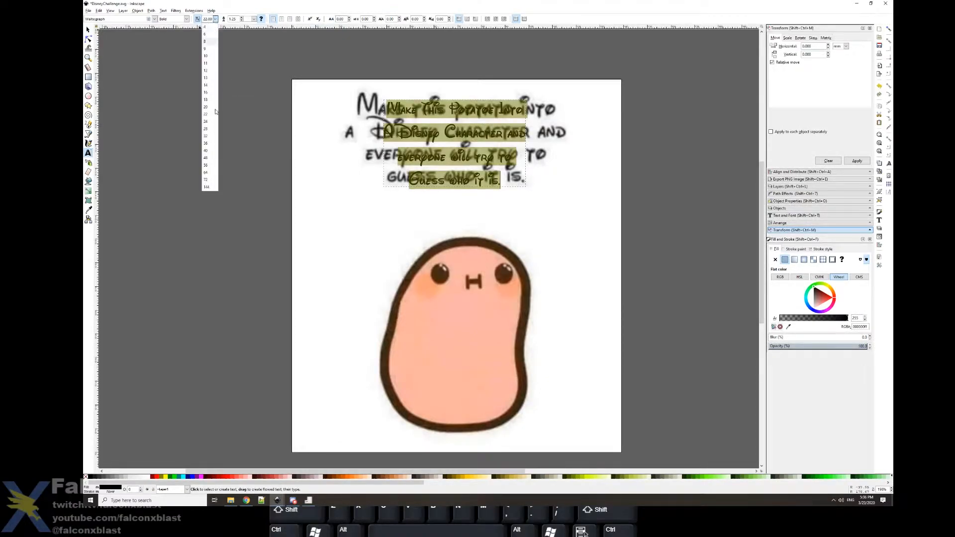
{"action": "left_click", "coordinate": [210, 130]}
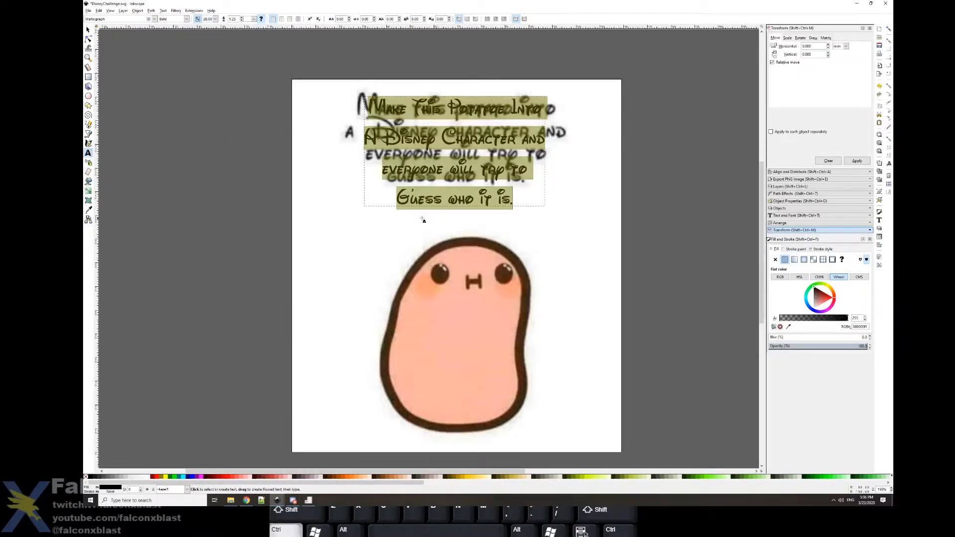
Step: Change the capital first letters of "Guess", "Character" and the standalone "A" in the caption to lowercase
{"action": "left_click", "coordinate": [411, 199]}
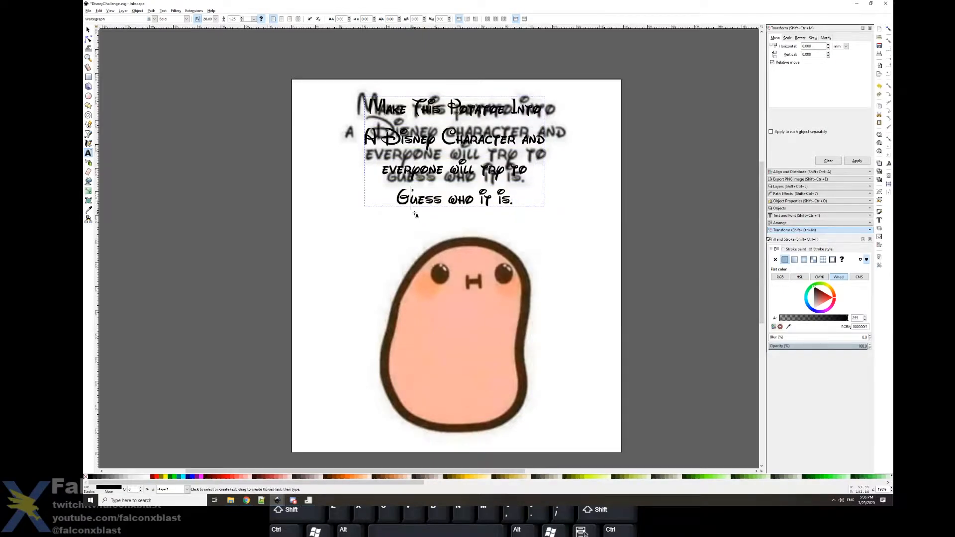
{"action": "key", "text": "BackSpace"}
{"action": "type", "text": "g"}
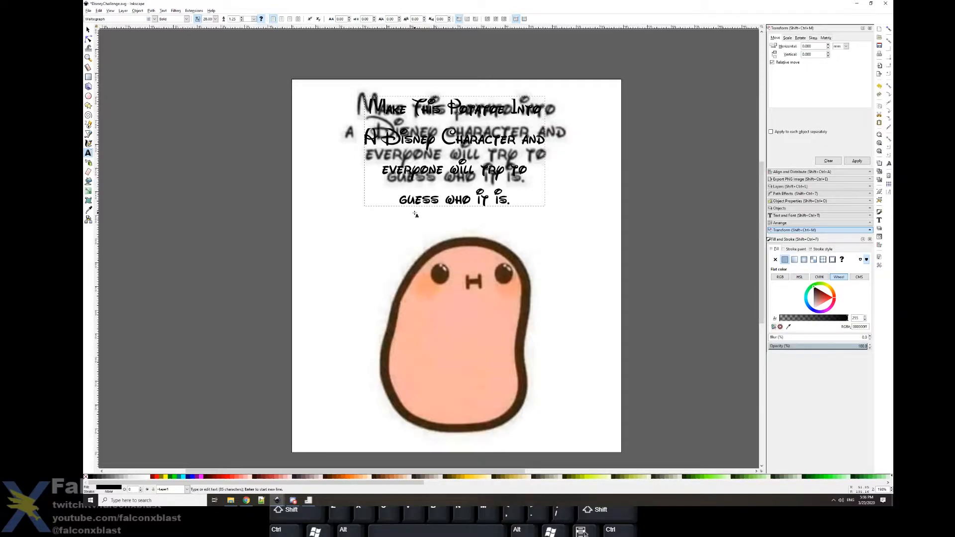
{"action": "key", "text": "BackSpace"}
{"action": "type", "text": "c"}
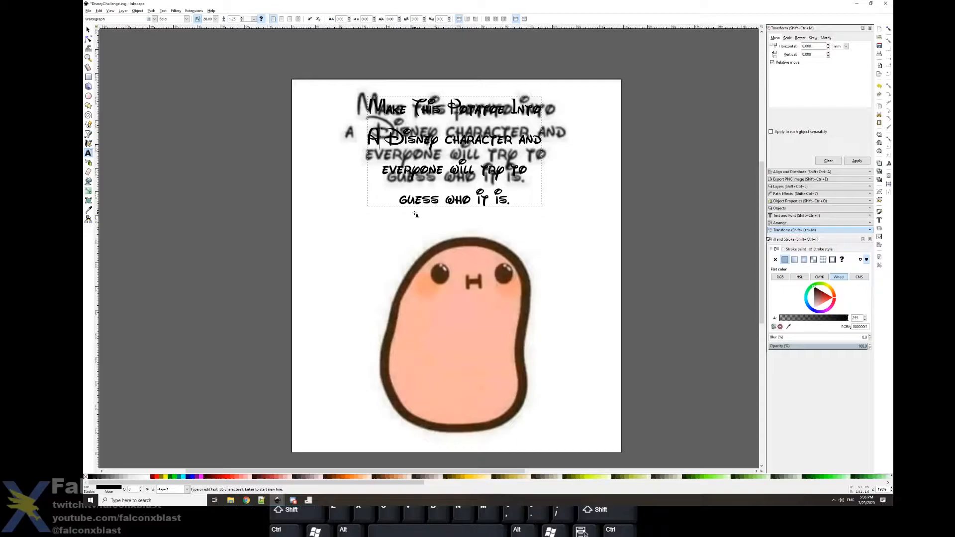
{"action": "key", "text": "BackSpace"}
{"action": "type", "text": "a"}
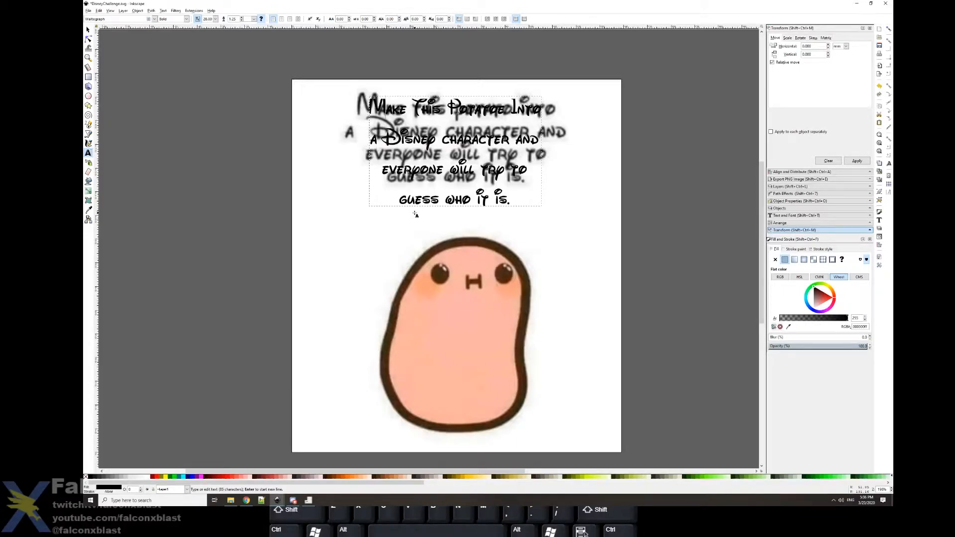
Step: Change the initials of "This", "Potatoe" and "Into" in the caption's first line to lowercase
{"action": "key", "text": "Up"}
{"action": "key", "text": "Right"}
{"action": "key", "text": "Right"}
{"action": "key", "text": "Right"}
{"action": "key", "text": "Right"}
{"action": "key", "text": "Delete"}
{"action": "type", "text": "t"}
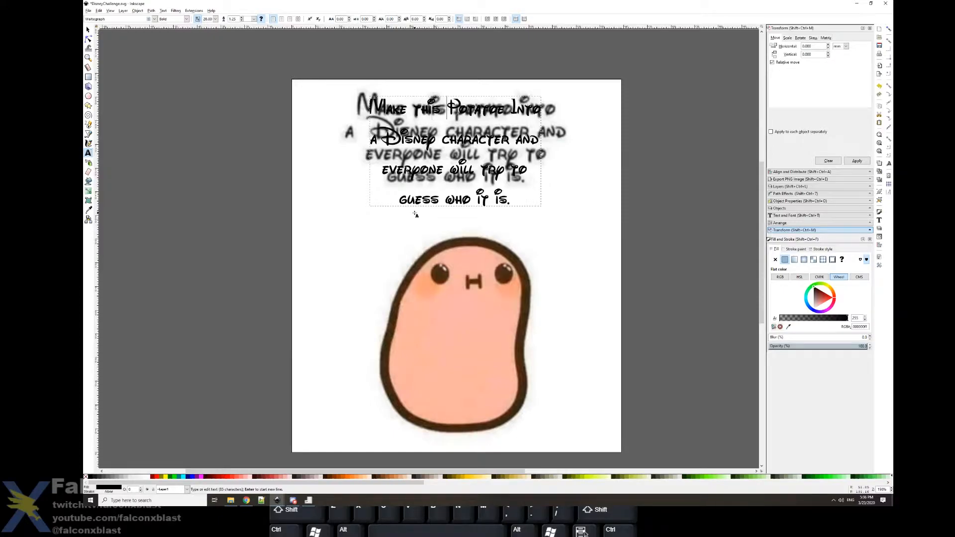
{"action": "key", "text": "Delete"}
{"action": "type", "text": "p"}
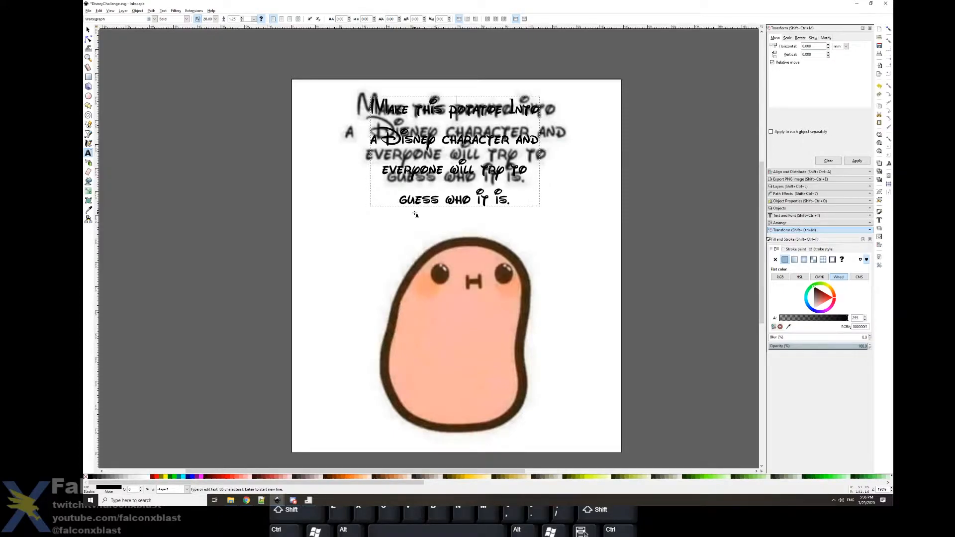
{"action": "key", "text": "Right"}
{"action": "key", "text": "Right"}
{"action": "key", "text": "Right"}
{"action": "key", "text": "Right"}
{"action": "key", "text": "Right"}
{"action": "key", "text": "Right"}
{"action": "key", "text": "Right"}
{"action": "key", "text": "Delete"}
{"action": "type", "text": "i"}
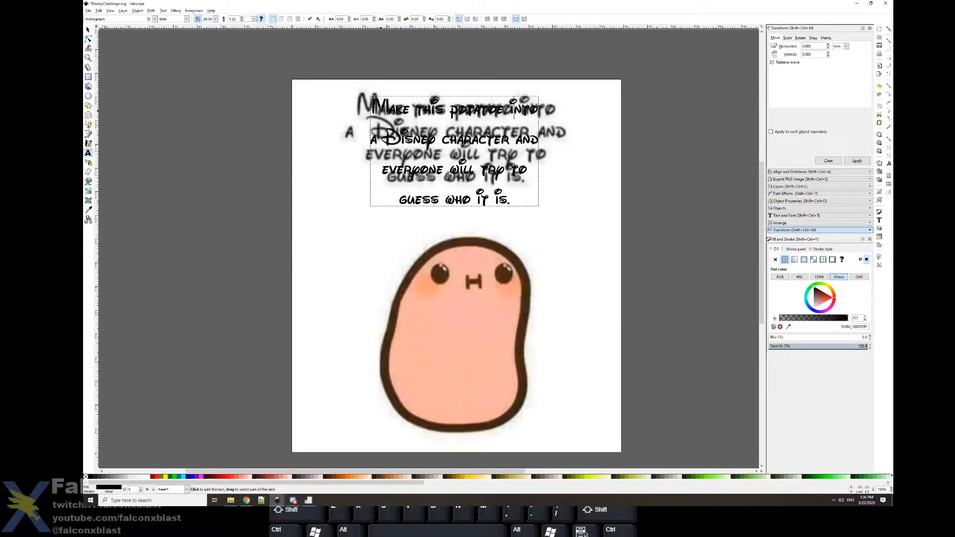
Step: Set the whole caption's font size to 32 and reselect it as an object over the original lettering
{"action": "left_click_drag", "start_coordinate": [381, 111], "coordinate": [511, 200]}
{"action": "left_click", "coordinate": [215, 19]}
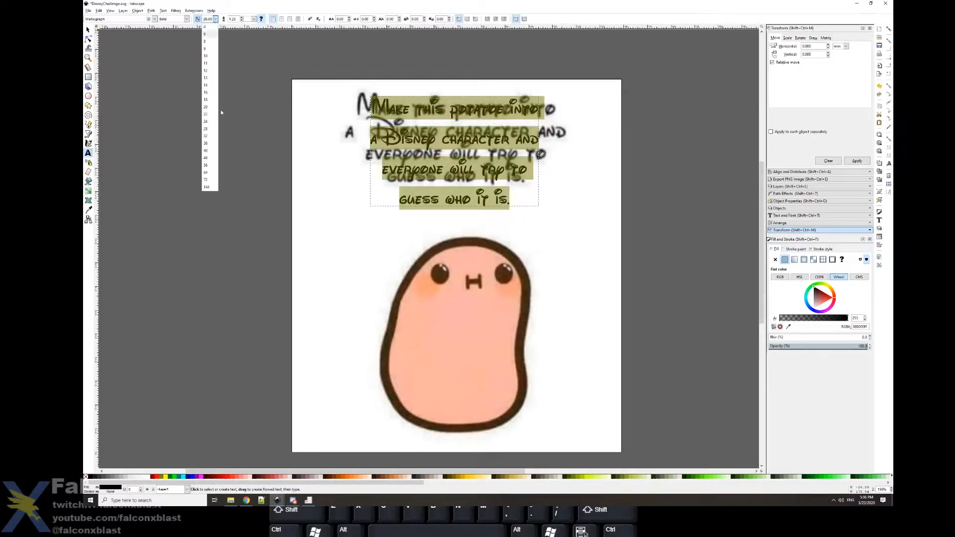
{"action": "left_click", "coordinate": [213, 135]}
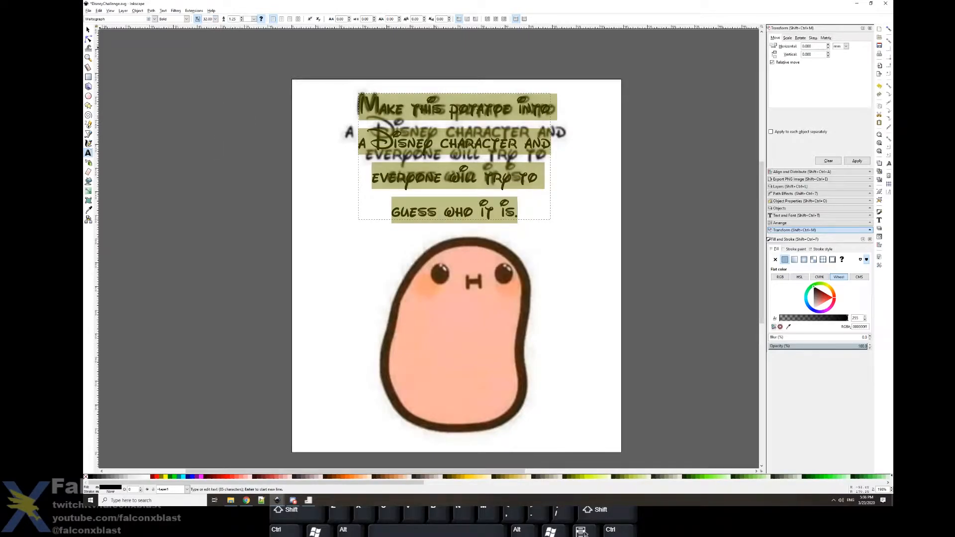
{"action": "left_click", "coordinate": [88, 30]}
{"action": "left_click_drag", "start_coordinate": [471, 146], "coordinate": [473, 146]}
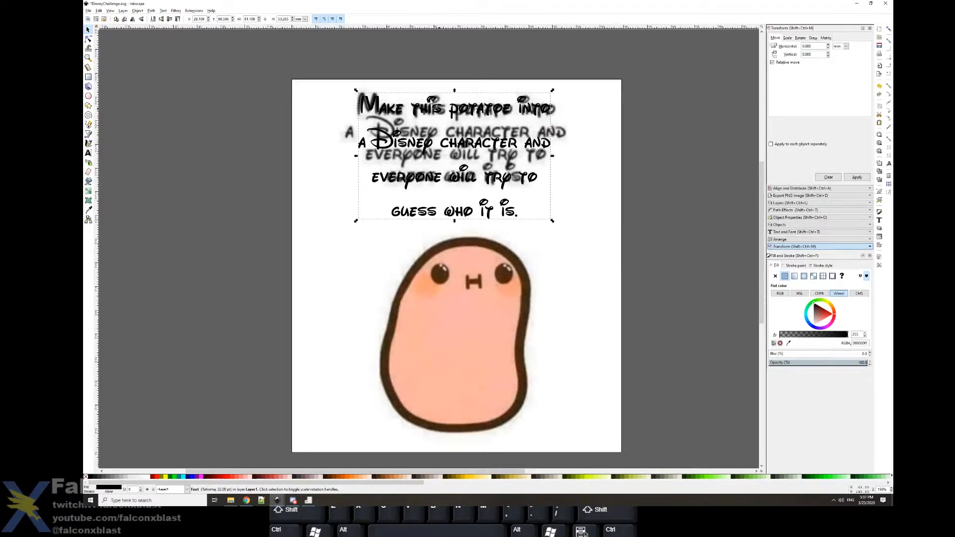
Step: Try caption line spacings of 0.25 and 1, and settle on 0.75
{"action": "double_click", "coordinate": [374, 104]}
{"action": "left_click_drag", "start_coordinate": [379, 106], "coordinate": [356, 108]}
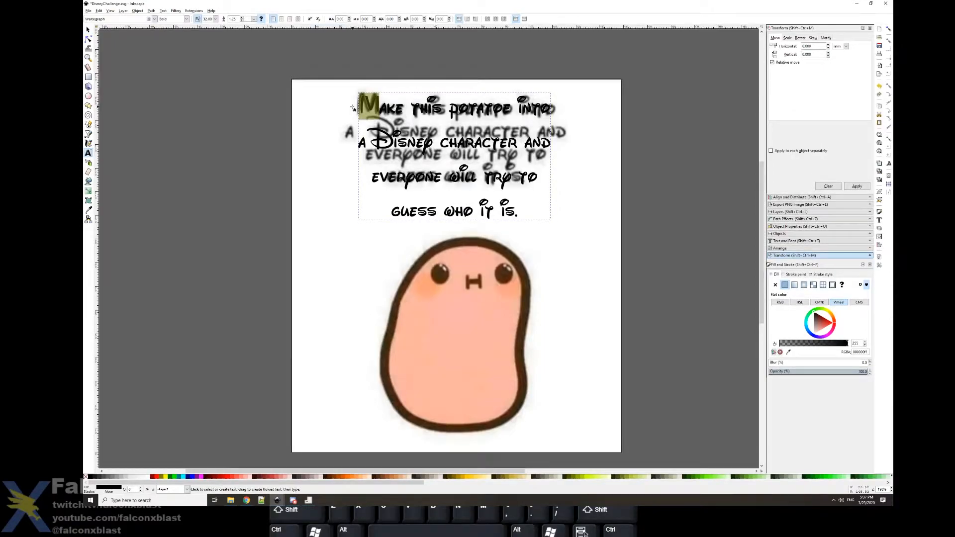
{"action": "type", "text": "M"}
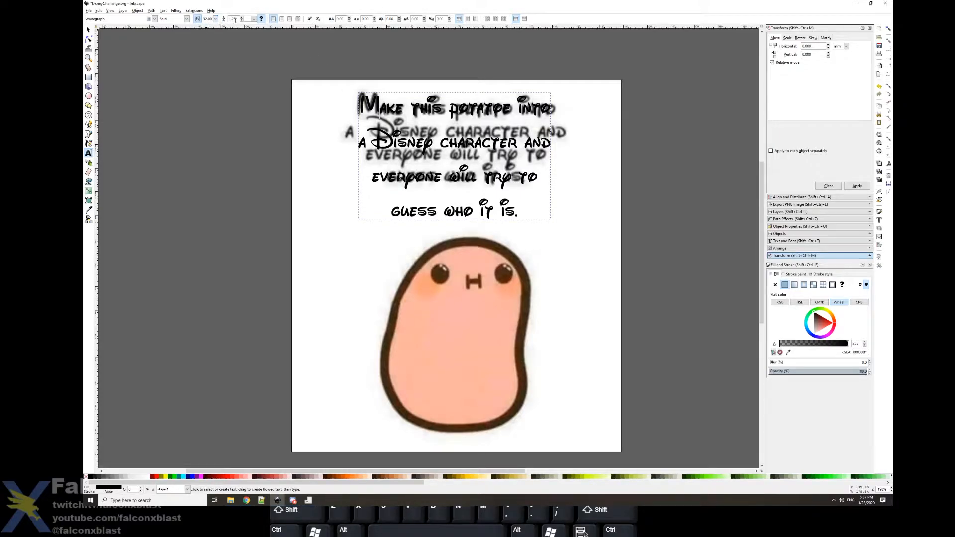
{"action": "type", "text": "0.25"}
{"action": "key", "text": "Return"}
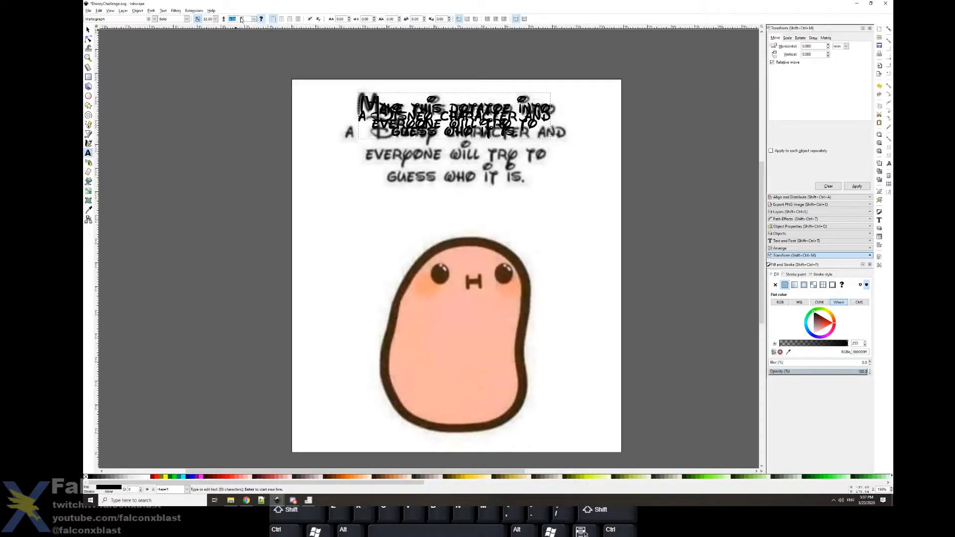
{"action": "type", "text": "1"}
{"action": "key", "text": "Return"}
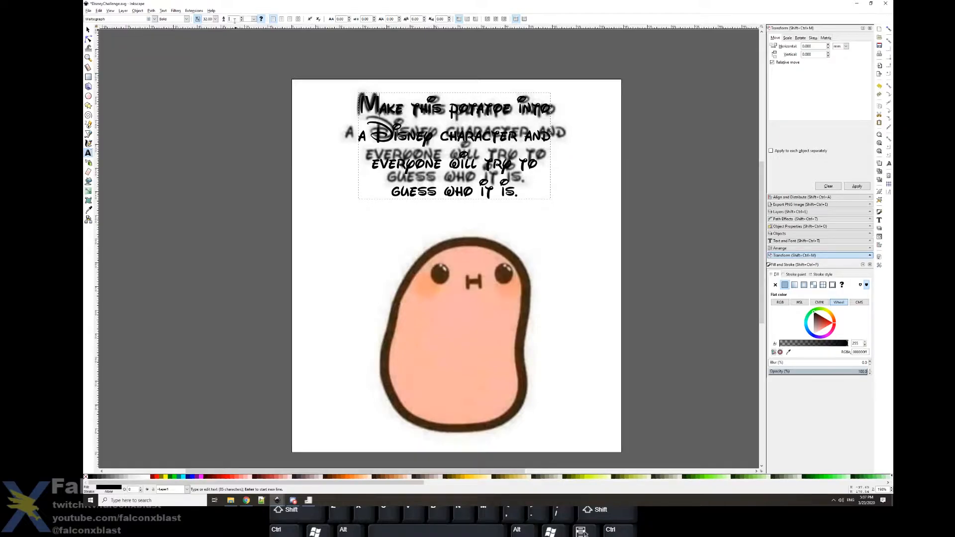
{"action": "key", "text": "Return"}
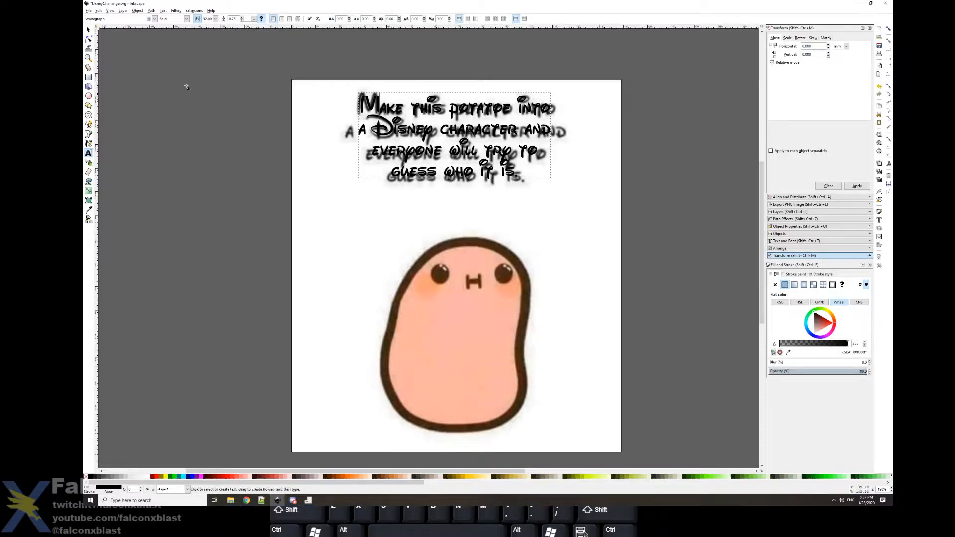
Step: Nudge the caption text into closer alignment with the blurry original lettering
{"action": "left_click", "coordinate": [88, 30]}
{"action": "left_click_drag", "start_coordinate": [424, 132], "coordinate": [426, 139]}
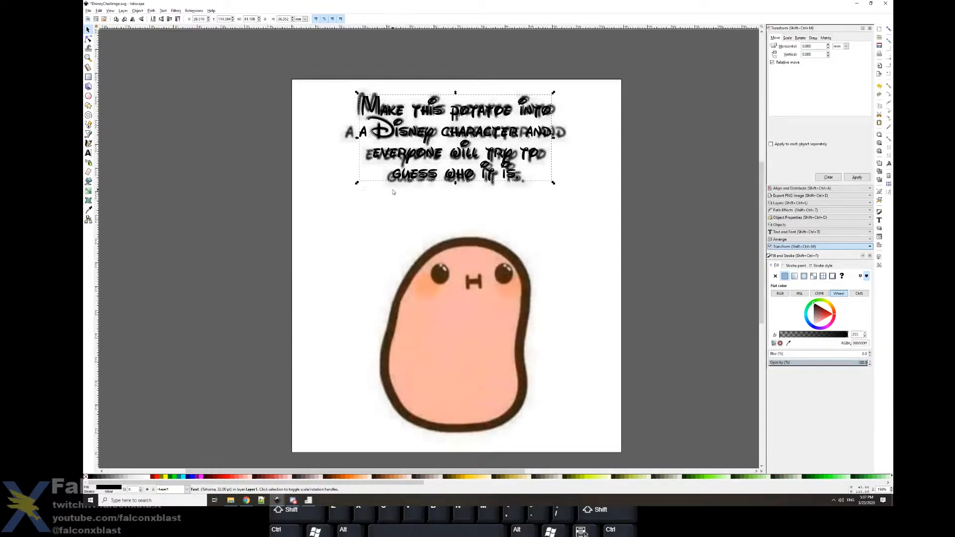
{"action": "mouse_move", "coordinate": [386, 137]}
{"action": "left_mouse_down"}
{"action": "mouse_move", "coordinate": [332, 243]}
{"action": "mouse_move", "coordinate": [277, 205]}
{"action": "mouse_move", "coordinate": [301, 169]}
{"action": "mouse_move", "coordinate": [391, 135]}
{"action": "left_mouse_up"}
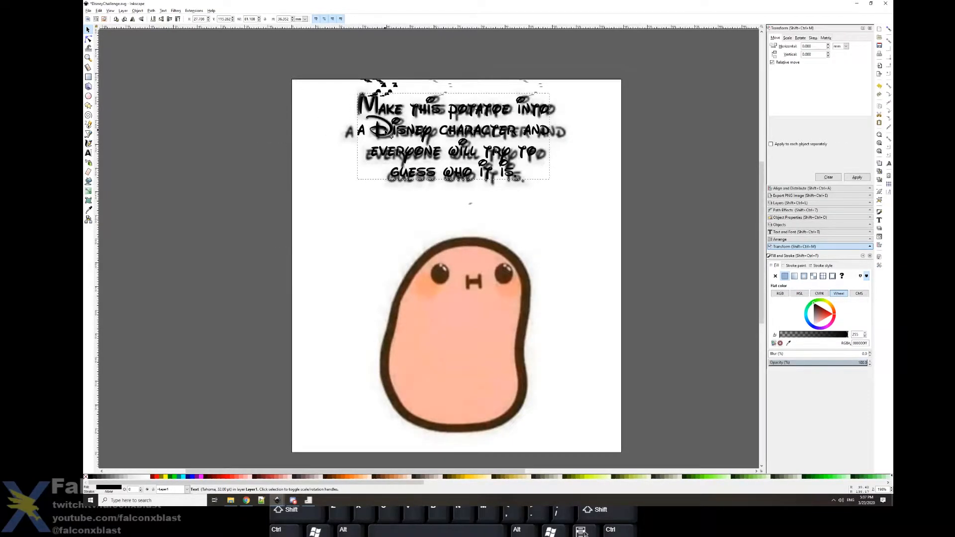
Step: Bring the potato into close view and activate the Bezier pen for tracing its outline
{"action": "scroll", "coordinate": [398, 164], "scroll_direction": "down", "scroll_amount": 1}
{"action": "scroll", "coordinate": [404, 201], "scroll_direction": "up", "scroll_amount": 1}
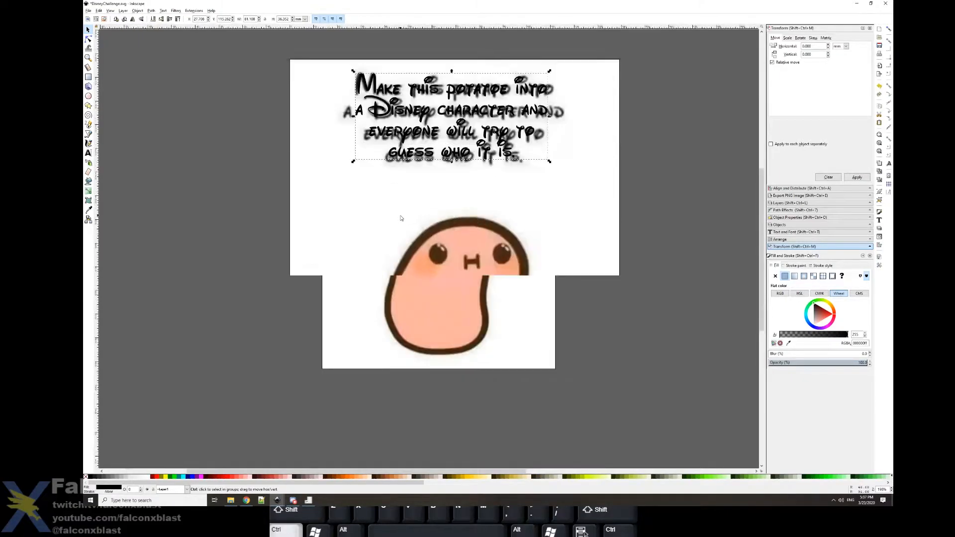
{"action": "scroll", "coordinate": [462, 433], "scroll_direction": "up", "scroll_amount": 1}
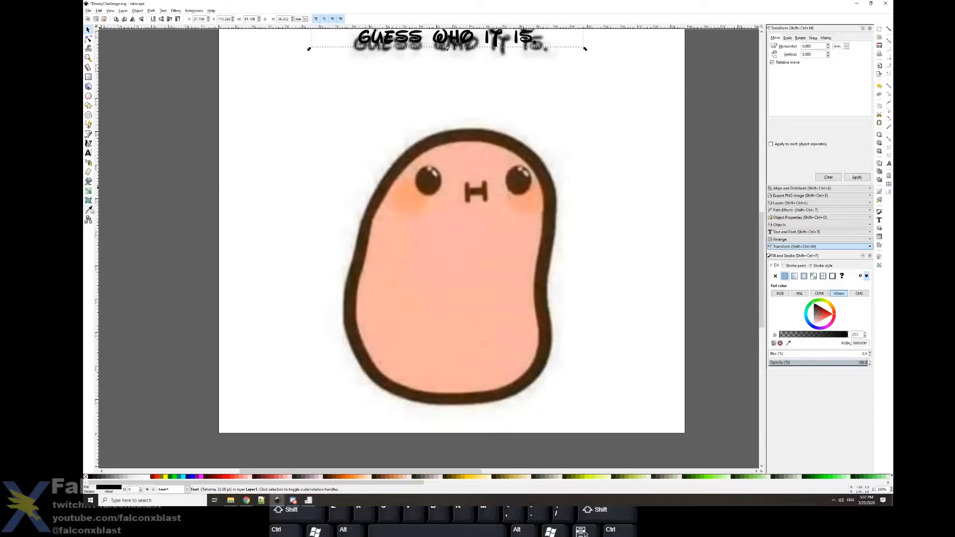
{"action": "left_click", "coordinate": [88, 135]}
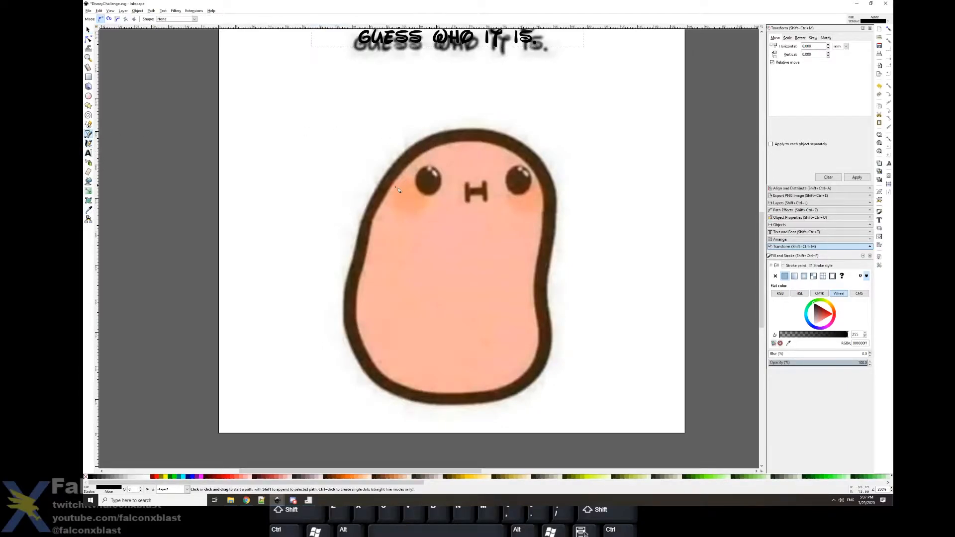
{"action": "left_click", "coordinate": [373, 219]}
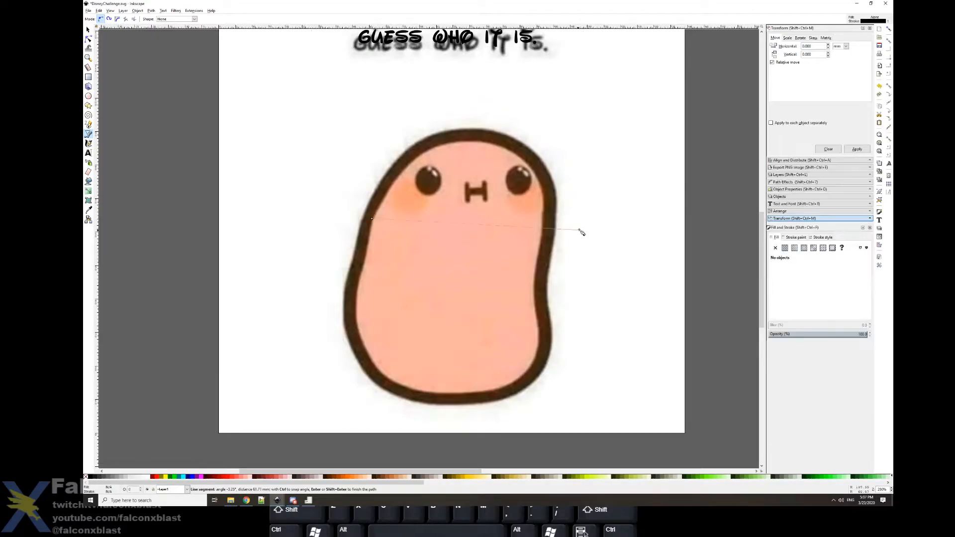
{"action": "mouse_move", "coordinate": [551, 232]}
{"action": "left_mouse_down"}
{"action": "mouse_move", "coordinate": [589, 316]}
{"action": "mouse_move", "coordinate": [599, 390]}
{"action": "mouse_move", "coordinate": [667, 433]}
{"action": "mouse_move", "coordinate": [610, 460]}
{"action": "mouse_move", "coordinate": [612, 420]}
{"action": "left_mouse_up"}
{"action": "key", "text": "Return"}
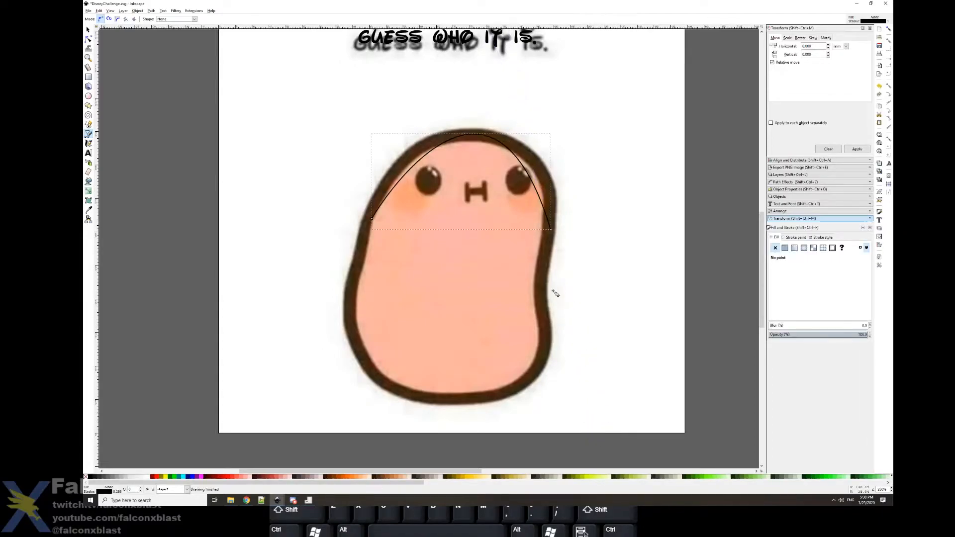
{"action": "key", "text": "ctrl+z"}
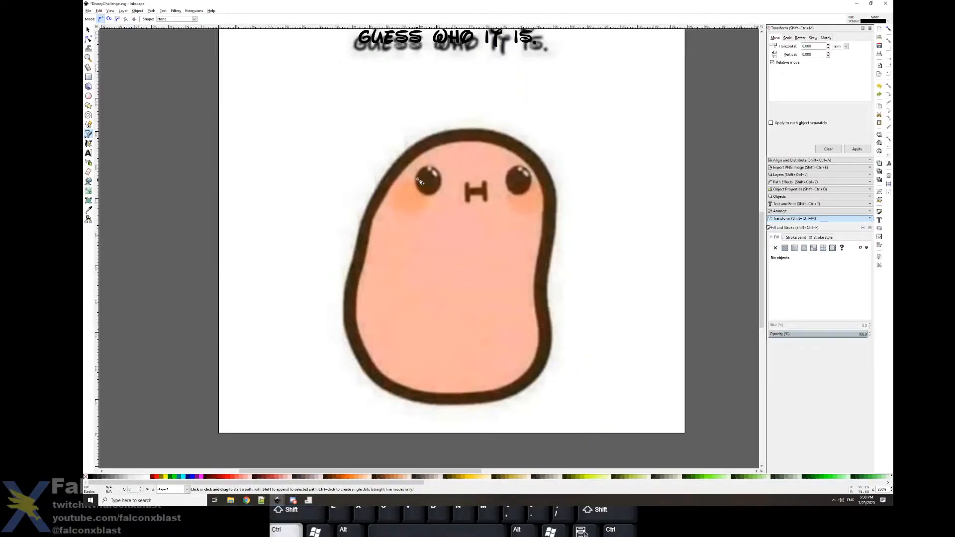
Step: Trace the potato's dark outline with a closed curved Bezier path, starting and ending on its upper left side
{"action": "left_click", "coordinate": [370, 220]}
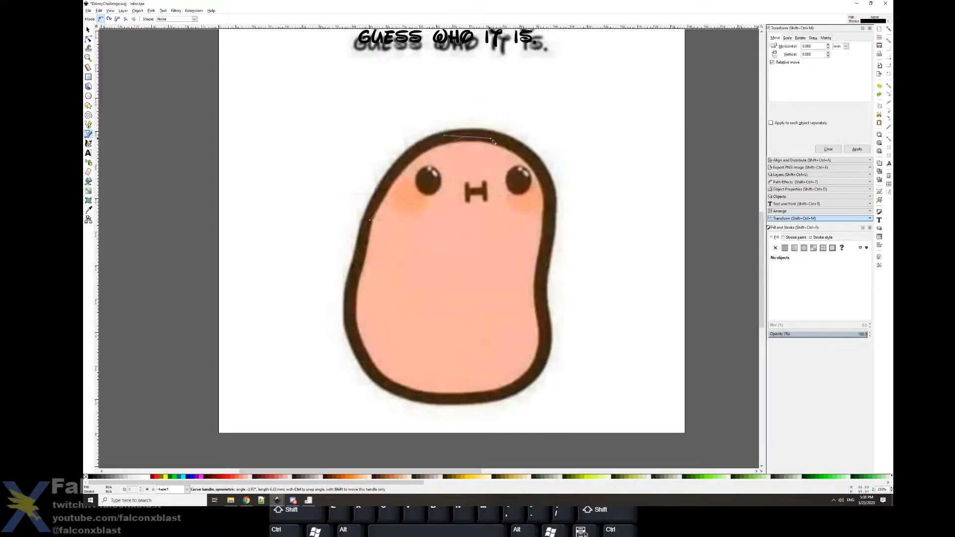
{"action": "left_click_drag", "start_coordinate": [468, 139], "coordinate": [531, 144]}
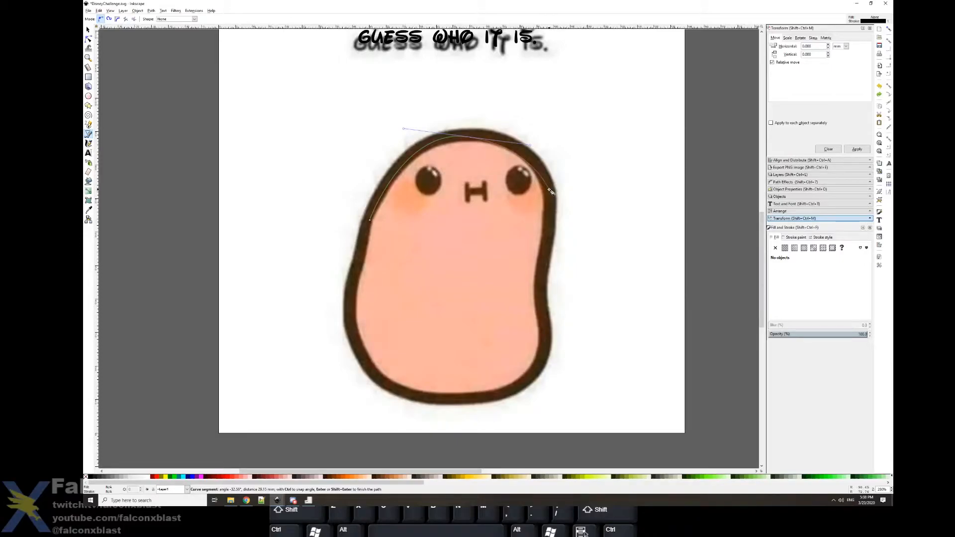
{"action": "left_click_drag", "start_coordinate": [551, 193], "coordinate": [565, 218]}
{"action": "left_click", "coordinate": [544, 270]}
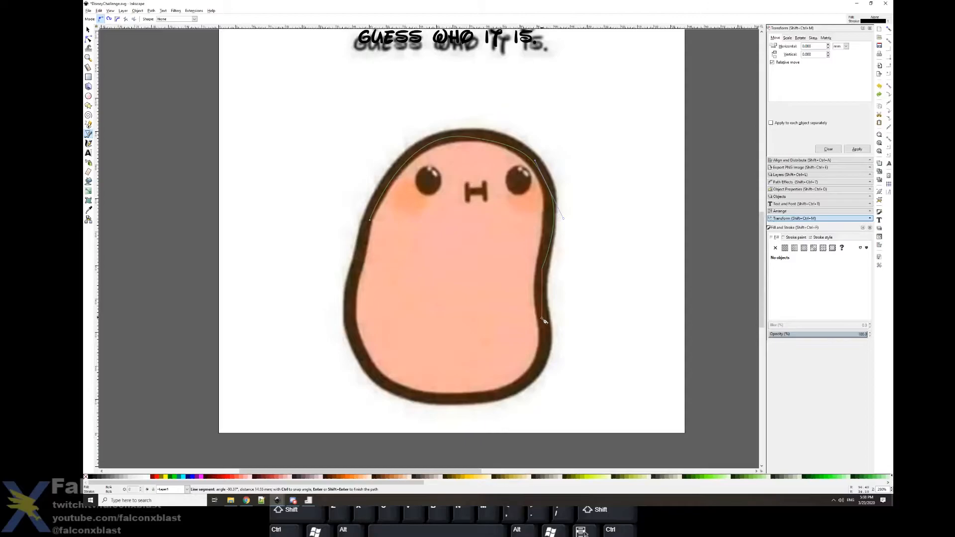
{"action": "mouse_move", "coordinate": [552, 328]}
{"action": "left_mouse_down"}
{"action": "mouse_move", "coordinate": [563, 348]}
{"action": "mouse_move", "coordinate": [554, 345]}
{"action": "left_mouse_up"}
{"action": "left_click_drag", "start_coordinate": [529, 382], "coordinate": [520, 393]}
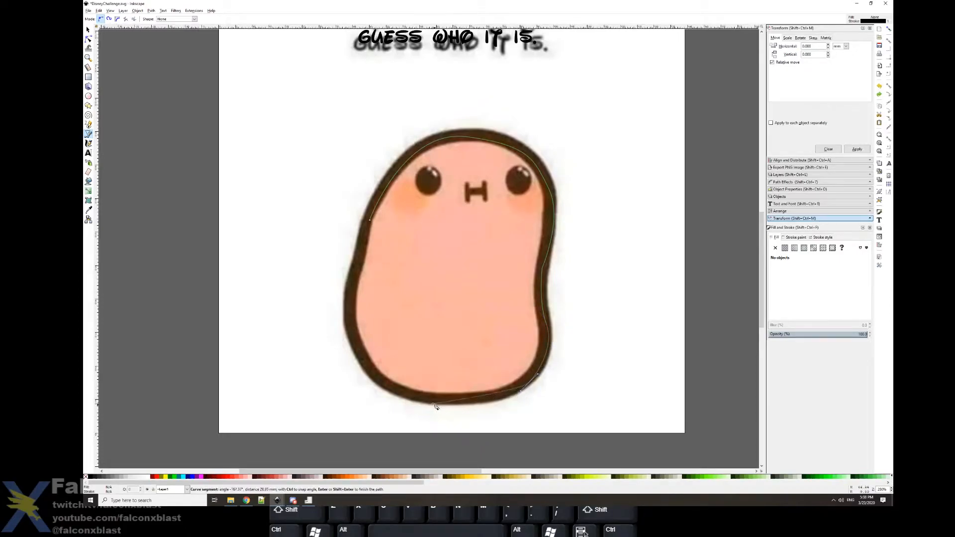
{"action": "left_click_drag", "start_coordinate": [392, 389], "coordinate": [318, 359]}
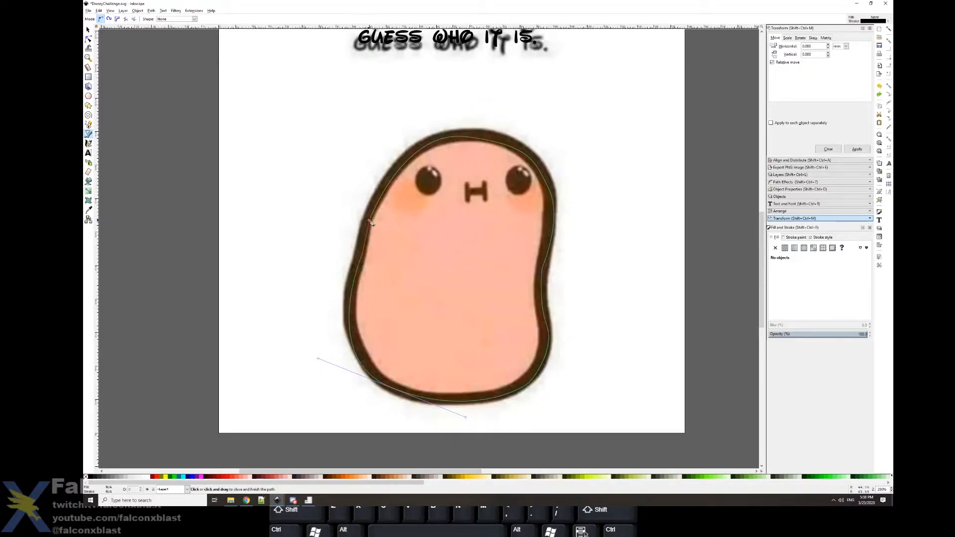
{"action": "left_click_drag", "start_coordinate": [370, 222], "coordinate": [375, 217]}
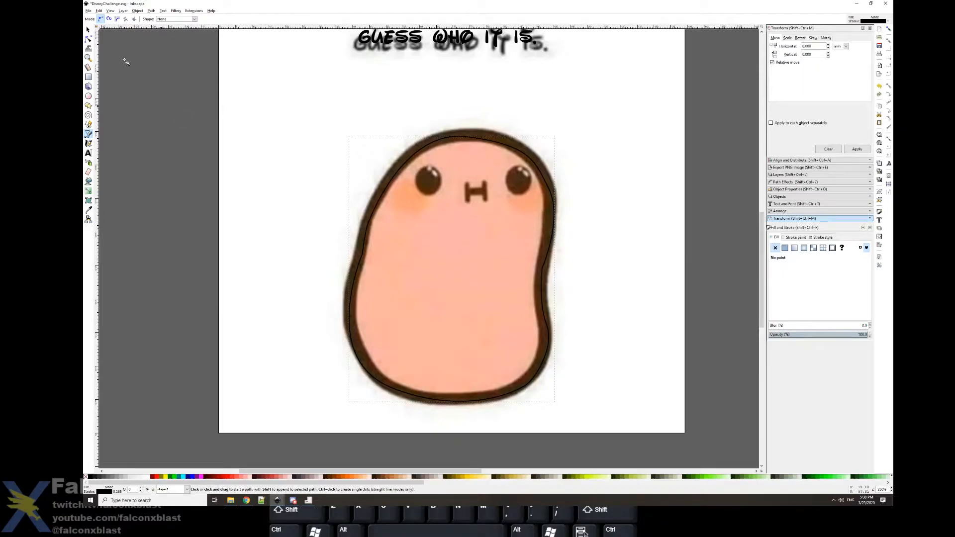
Step: Try stroke widths of 1 and 2 mm on the traced potato path, and settle on 3 mm
{"action": "left_click", "coordinate": [89, 30]}
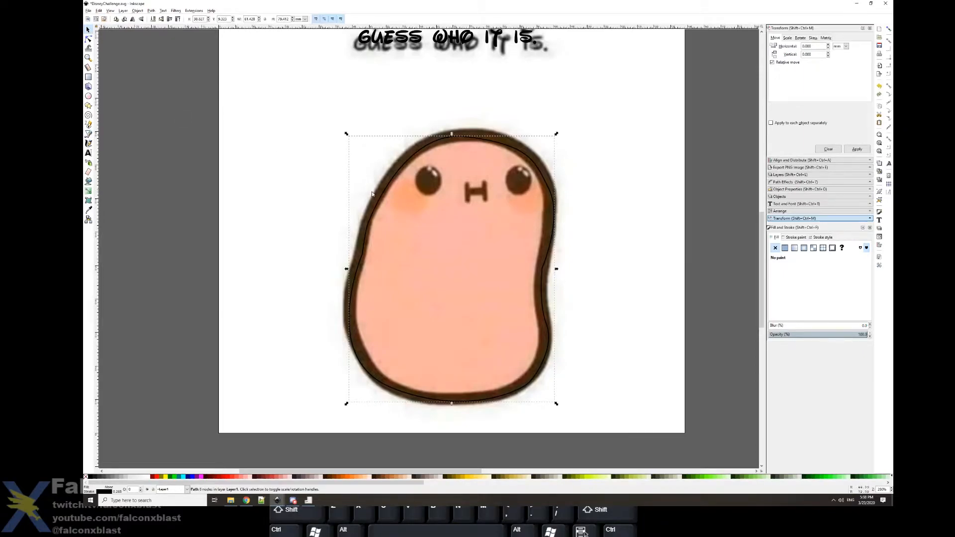
{"action": "key", "text": "n"}
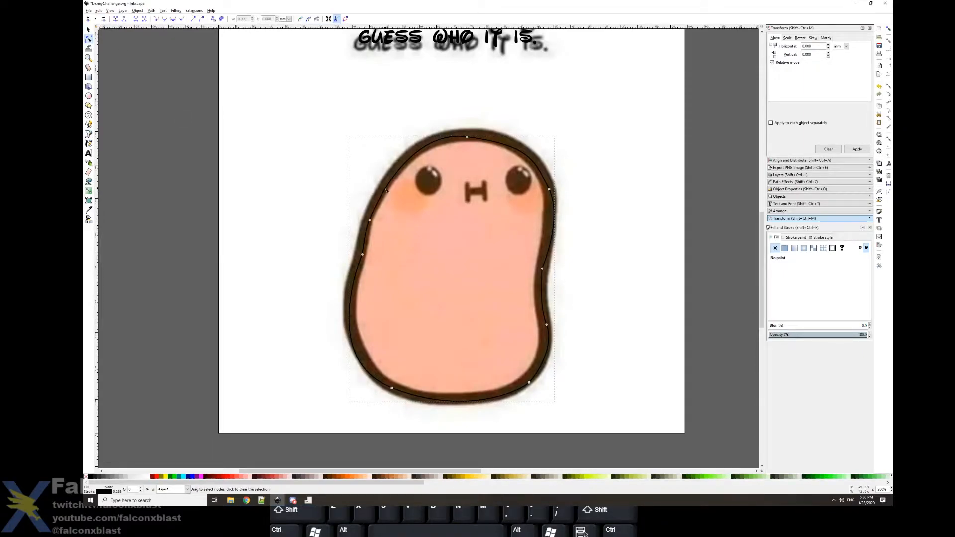
{"action": "left_click", "coordinate": [824, 238]}
{"action": "type", "text": "1"}
{"action": "key", "text": "Return"}
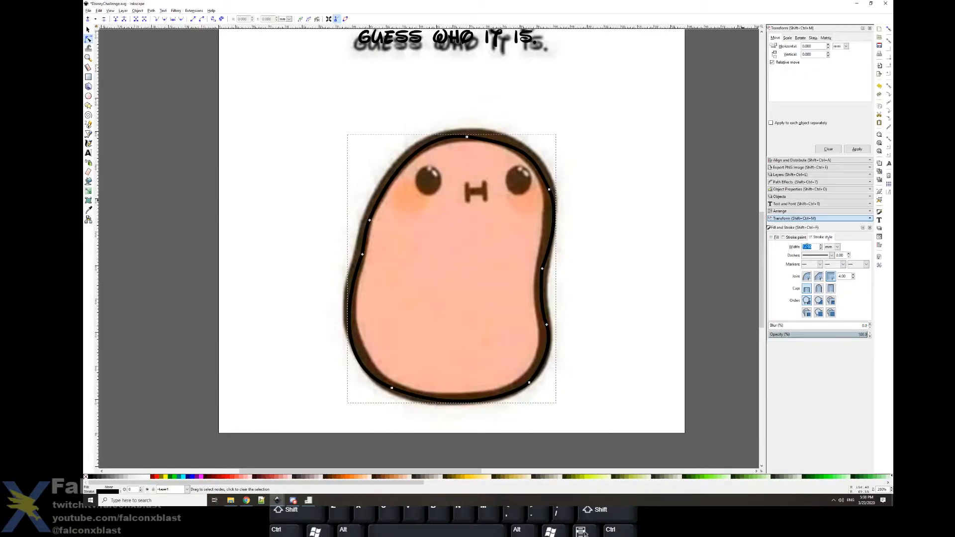
{"action": "type", "text": "2"}
{"action": "key", "text": "Return"}
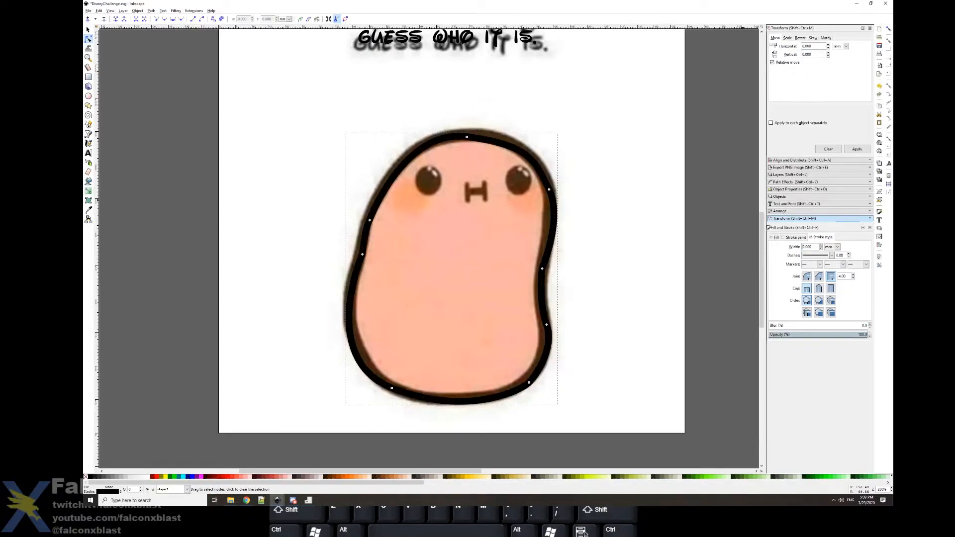
{"action": "double_click", "coordinate": [810, 247]}
{"action": "type", "text": "3"}
{"action": "key", "text": "Return"}
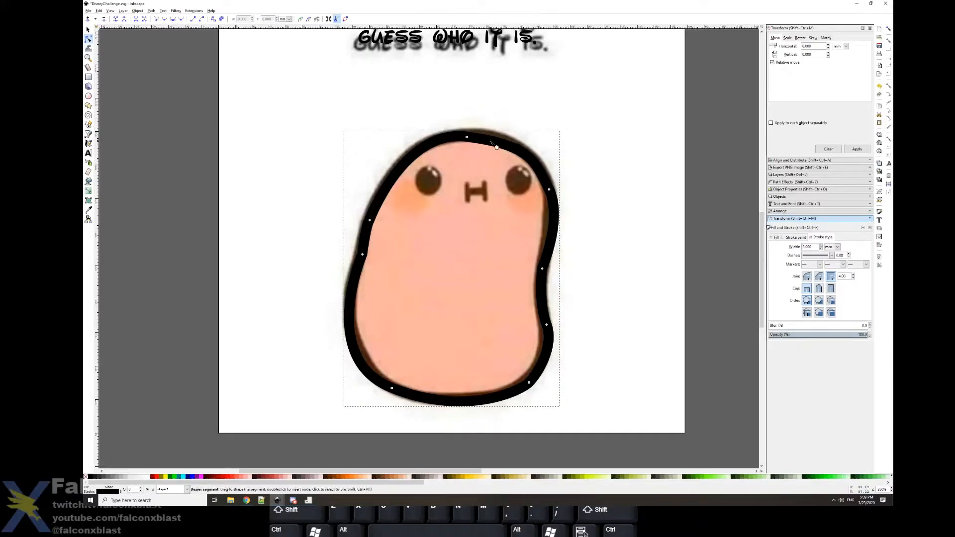
Step: Reshape the traced path's upper left side and top curve to follow the original potato outline
{"action": "left_click_drag", "start_coordinate": [496, 146], "coordinate": [487, 141]}
{"action": "key", "text": "ctrl+z"}
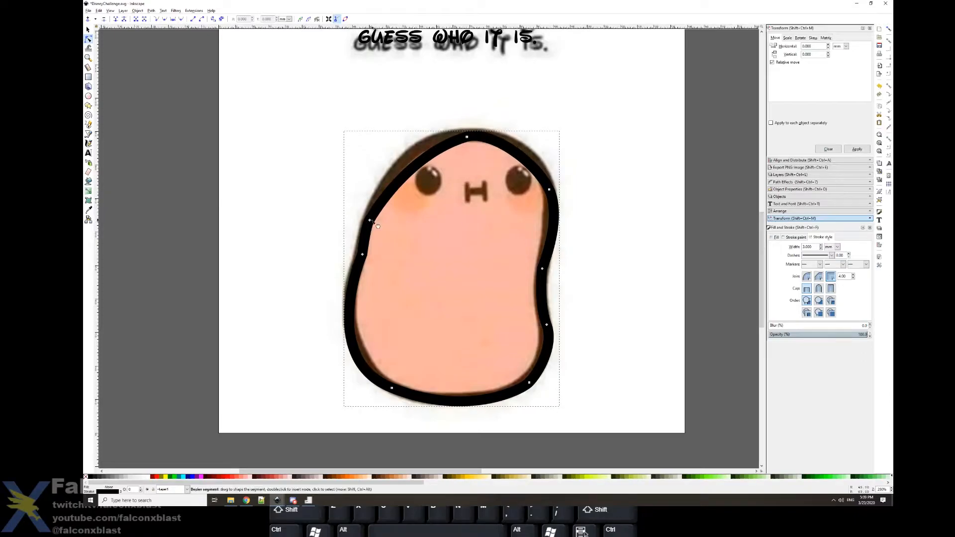
{"action": "left_click_drag", "start_coordinate": [371, 219], "coordinate": [372, 208]}
{"action": "left_click_drag", "start_coordinate": [416, 158], "coordinate": [477, 140]}
{"action": "left_click_drag", "start_coordinate": [417, 156], "coordinate": [421, 150]}
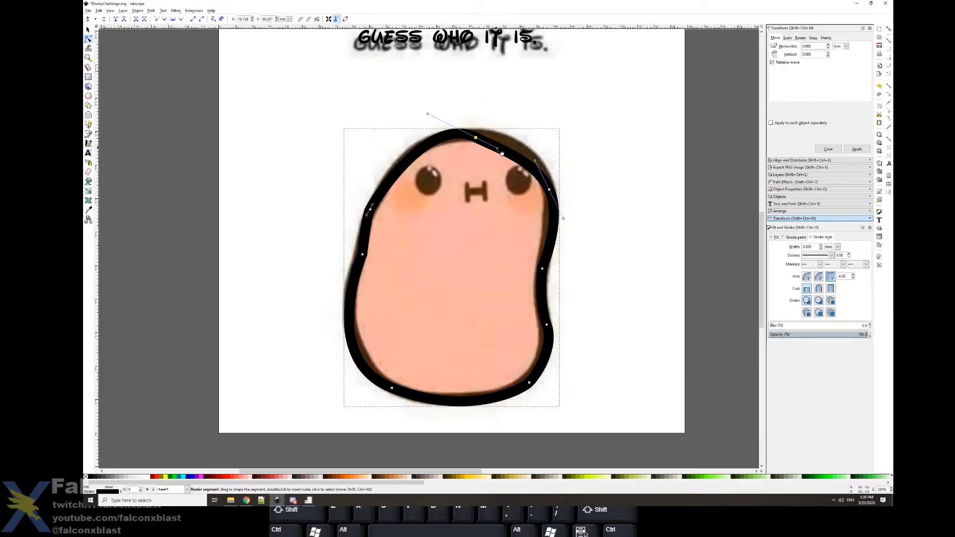
{"action": "left_click_drag", "start_coordinate": [497, 148], "coordinate": [420, 127]}
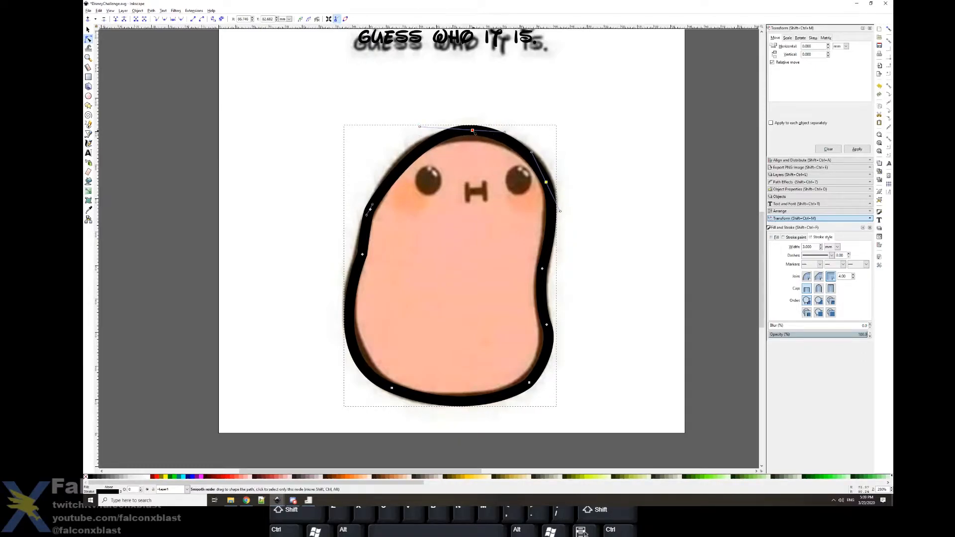
Step: Refine the path's top node, its handles and the upper right node to match the potato's rounded head
{"action": "left_click_drag", "start_coordinate": [473, 130], "coordinate": [471, 135]}
{"action": "left_click_drag", "start_coordinate": [420, 153], "coordinate": [422, 153]}
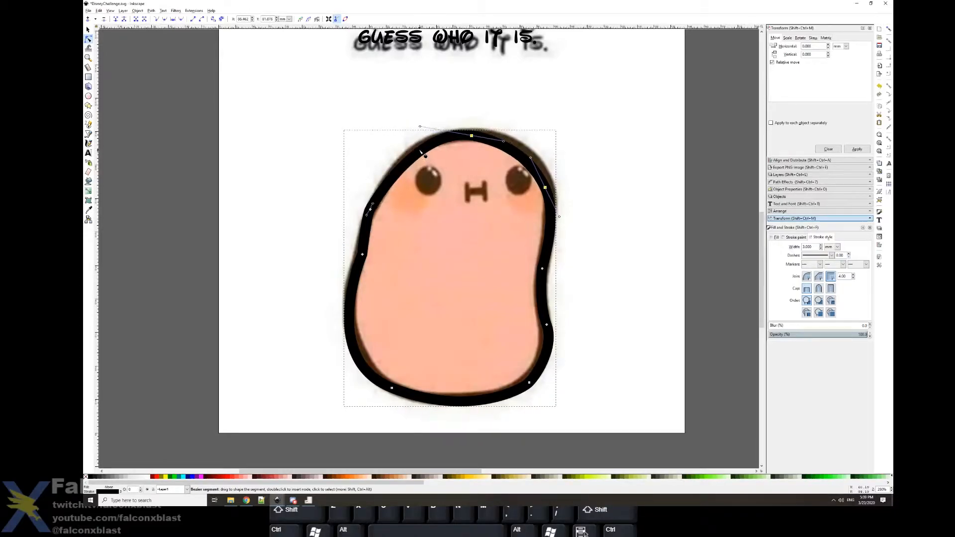
{"action": "left_click_drag", "start_coordinate": [522, 149], "coordinate": [521, 152]}
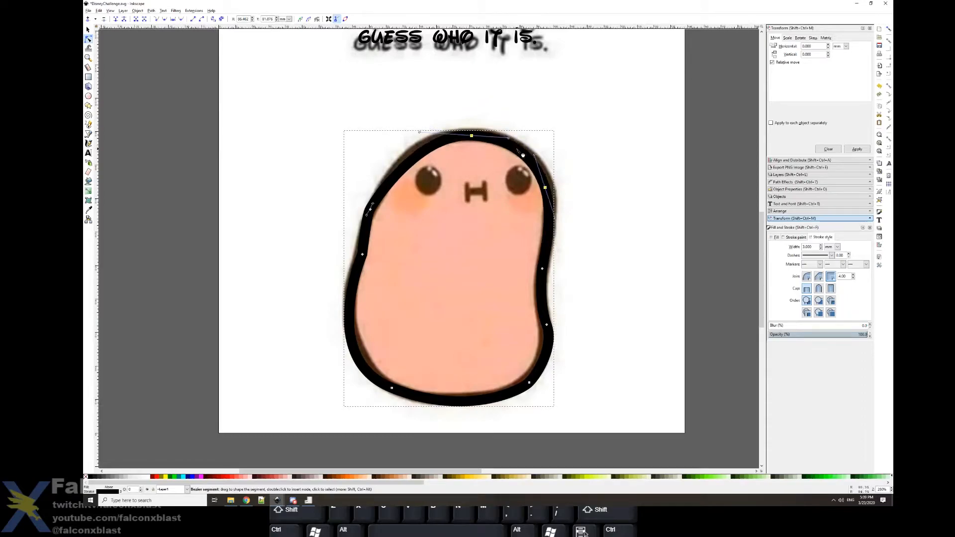
{"action": "left_click_drag", "start_coordinate": [419, 132], "coordinate": [398, 138]}
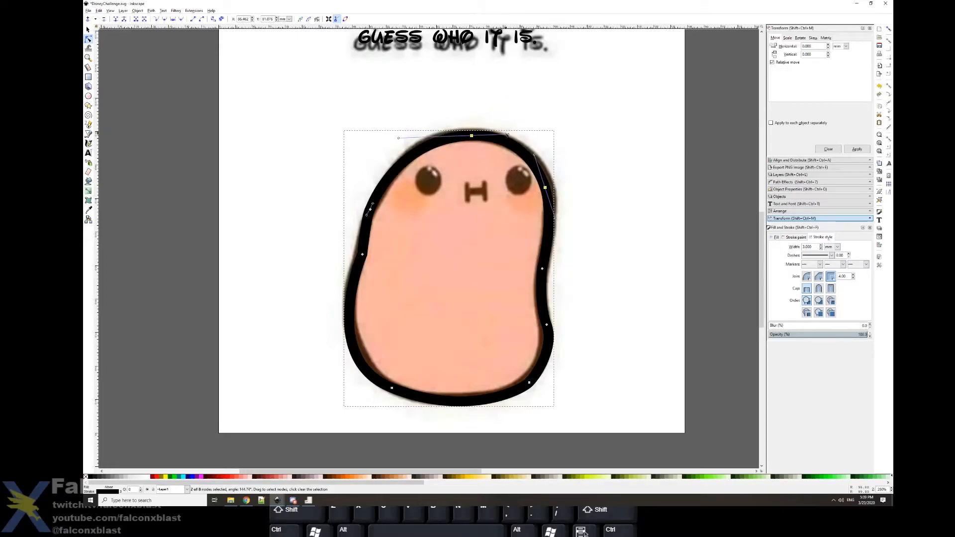
{"action": "mouse_move", "coordinate": [507, 135]}
{"action": "left_mouse_down"}
{"action": "mouse_move", "coordinate": [531, 139]}
{"action": "mouse_move", "coordinate": [519, 148]}
{"action": "left_mouse_up"}
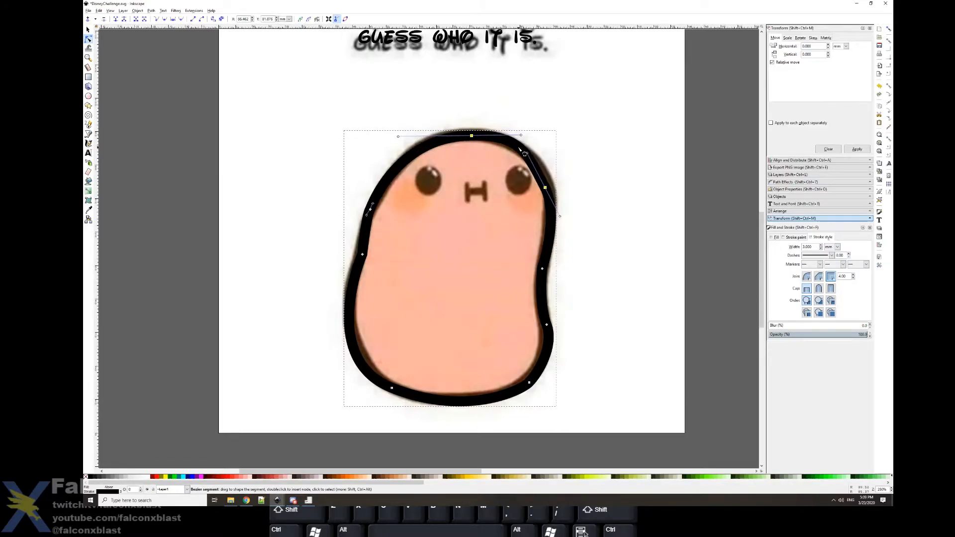
{"action": "left_click_drag", "start_coordinate": [545, 188], "coordinate": [548, 186]}
{"action": "left_click", "coordinate": [570, 216]}
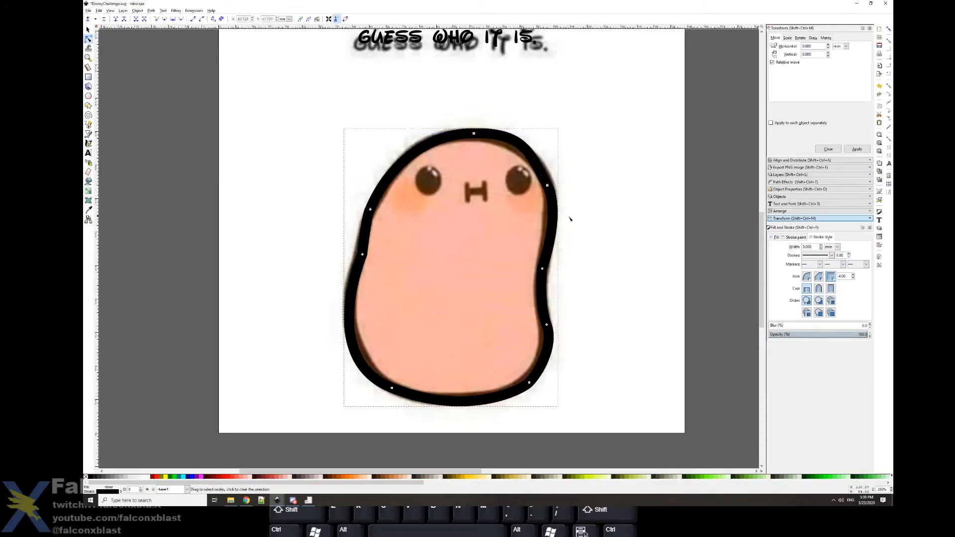
Step: Adjust the path's right side, lower left curve, bottom edge and left side node to cover the original outline
{"action": "left_click", "coordinate": [556, 214]}
{"action": "left_click_drag", "start_coordinate": [550, 221], "coordinate": [547, 216]}
{"action": "left_click_drag", "start_coordinate": [512, 144], "coordinate": [511, 140]}
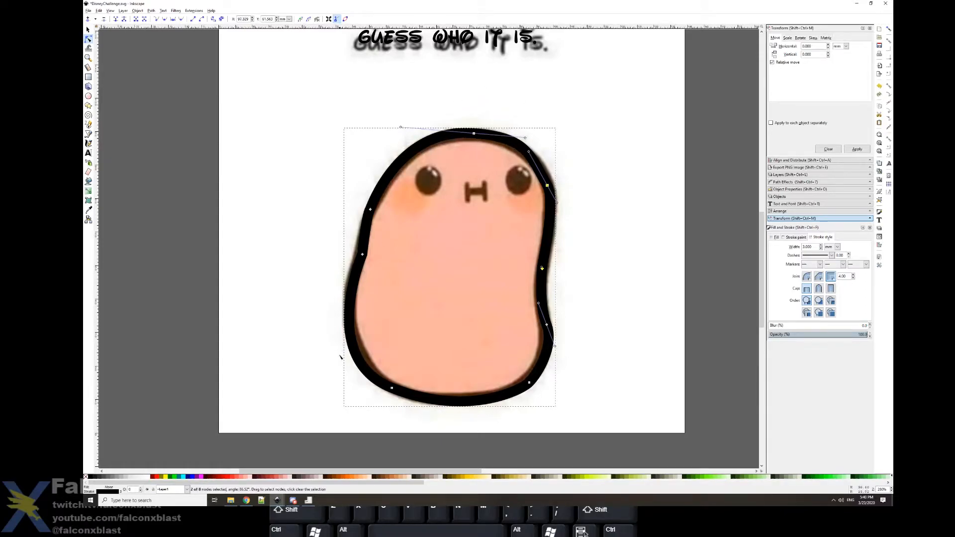
{"action": "left_click_drag", "start_coordinate": [357, 351], "coordinate": [358, 351]}
{"action": "left_click_drag", "start_coordinate": [472, 404], "coordinate": [474, 407]}
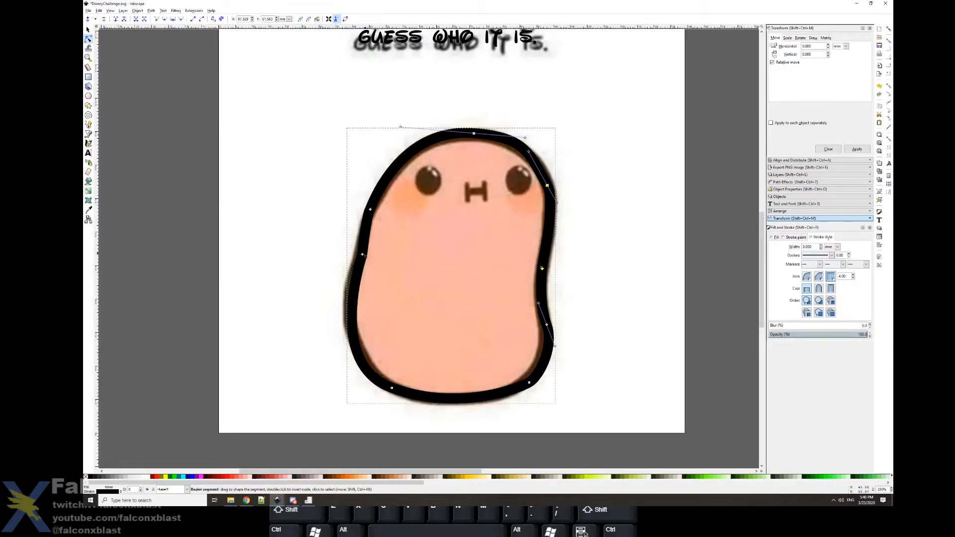
{"action": "left_click_drag", "start_coordinate": [362, 254], "coordinate": [360, 256]}
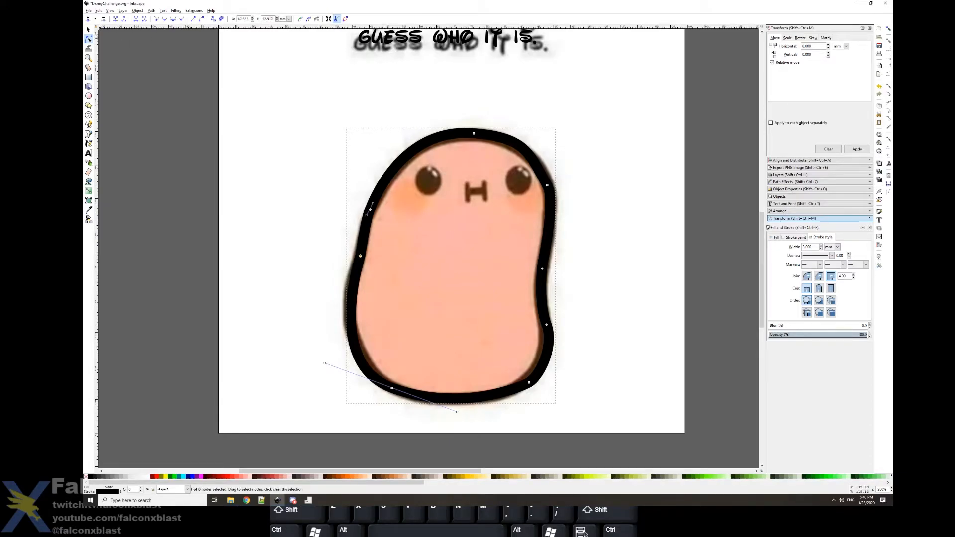
Step: Recolour the traced path's stroke with the dark brown sampled from the original potato outline, leaving its fill empty
{"action": "left_click", "coordinate": [89, 209]}
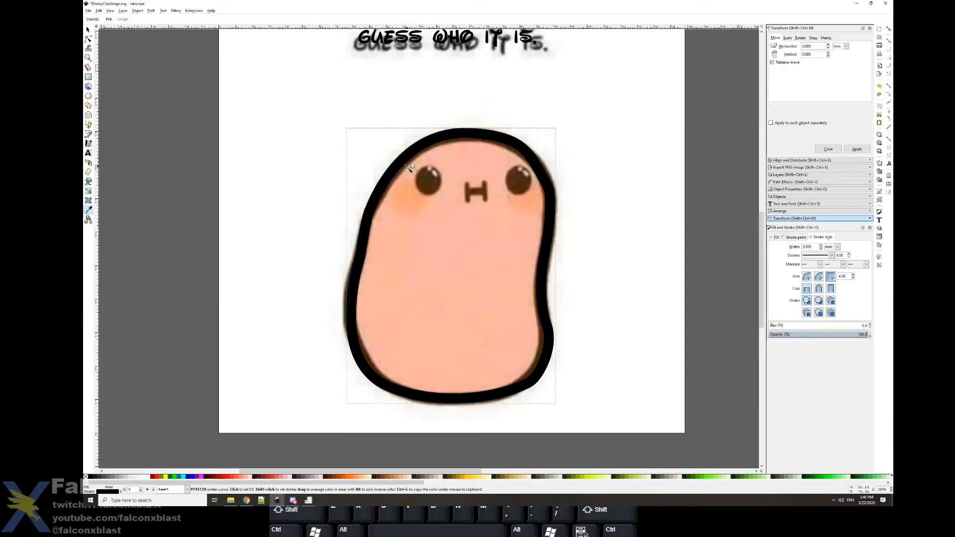
{"action": "left_click", "coordinate": [408, 167]}
{"action": "key", "text": "ctrl+z"}
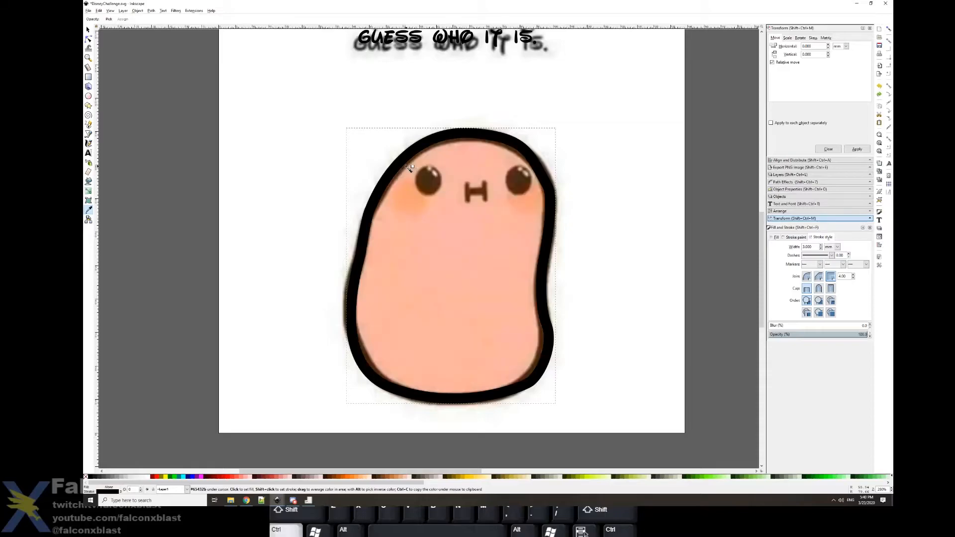
{"action": "left_click", "coordinate": [409, 164], "text": "shift"}
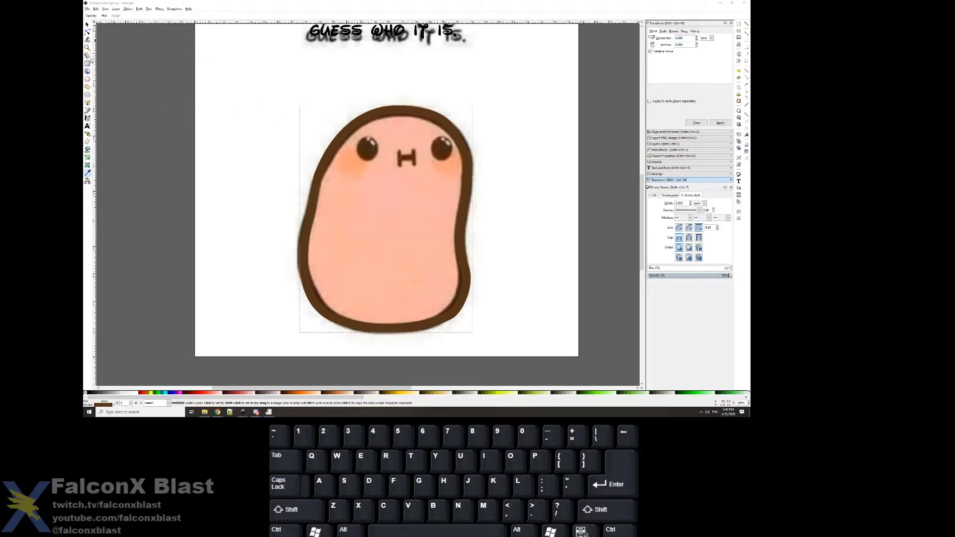
Step: Draw a circle fitted over the potato's left eye and fill it with the dark brown sampled from the right eye
{"action": "left_click", "coordinate": [88, 80]}
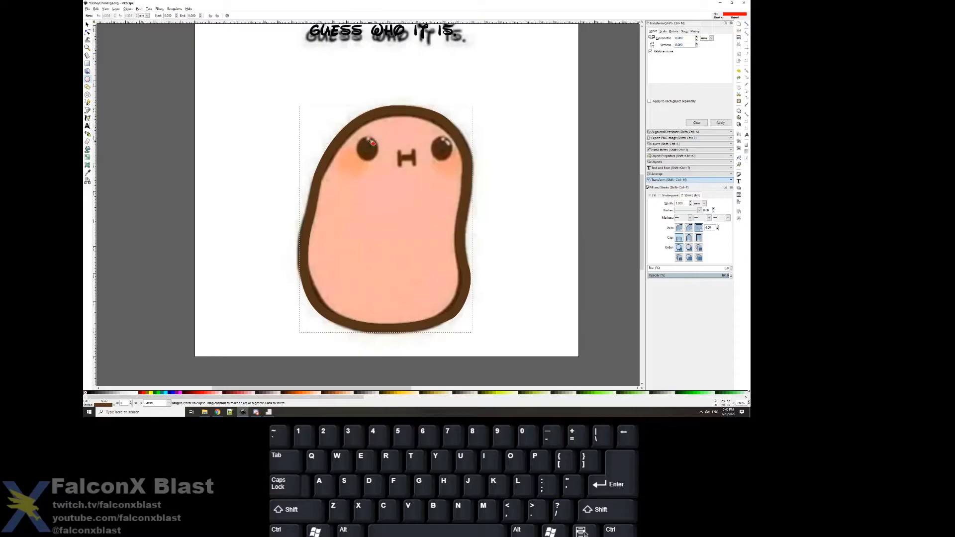
{"action": "mouse_move", "coordinate": [368, 148]}
{"action": "left_mouse_down"}
{"action": "mouse_move", "coordinate": [384, 163]}
{"action": "mouse_move", "coordinate": [367, 157]}
{"action": "left_mouse_up"}
{"action": "left_click", "coordinate": [87, 24]}
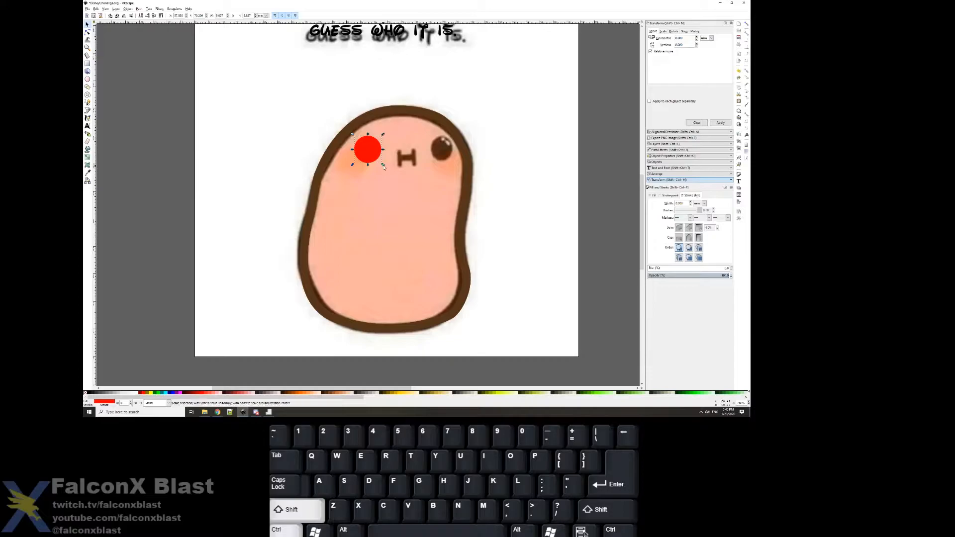
{"action": "left_click_drag", "start_coordinate": [383, 166], "coordinate": [384, 169]}
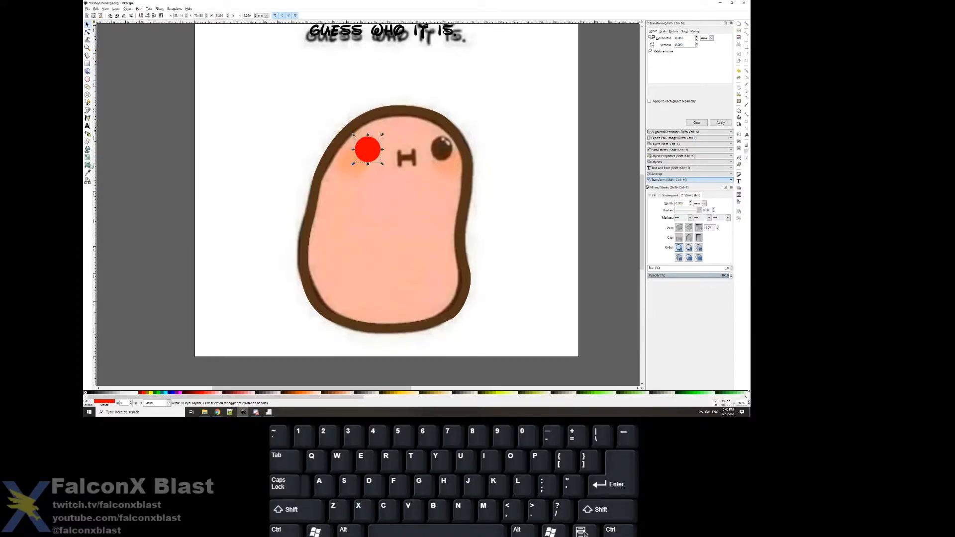
{"action": "left_click", "coordinate": [87, 173]}
{"action": "left_click", "coordinate": [448, 156]}
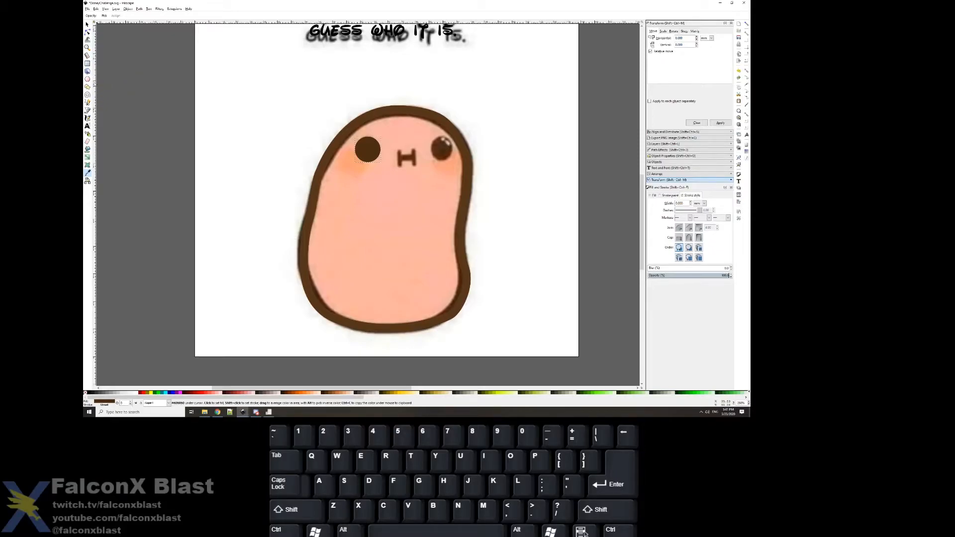
Step: Draw a short curved stroke along the right eye's curved highlight and position it over the highlight
{"action": "left_click", "coordinate": [89, 110]}
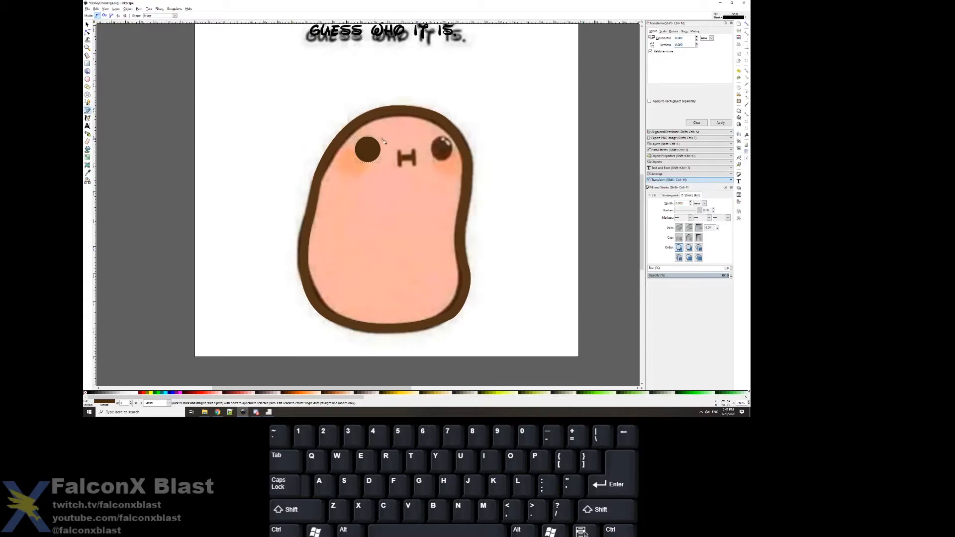
{"action": "left_click", "coordinate": [447, 144]}
{"action": "left_click_drag", "start_coordinate": [451, 147], "coordinate": [453, 151]}
{"action": "left_click", "coordinate": [448, 143]}
{"action": "key", "text": "s"}
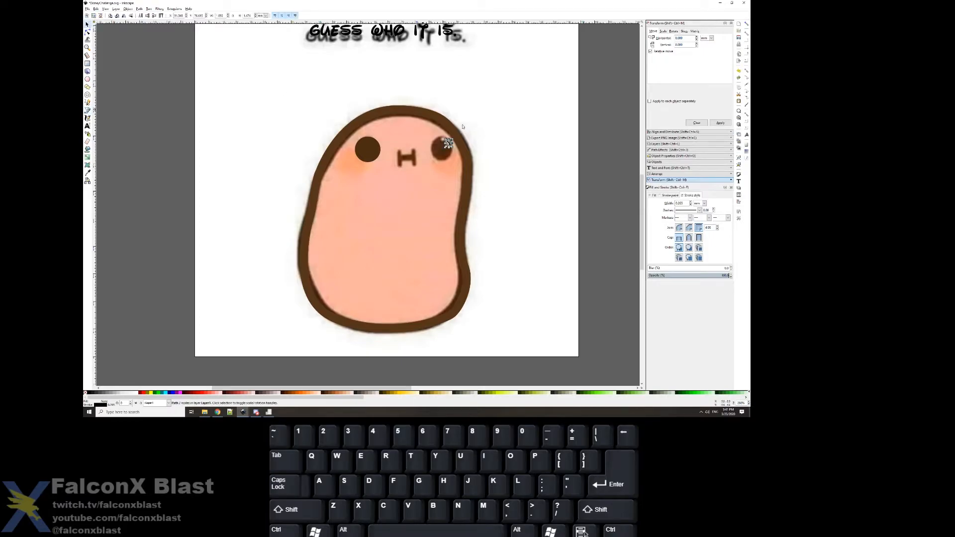
{"action": "left_click_drag", "start_coordinate": [448, 144], "coordinate": [448, 146]}
{"action": "scroll", "coordinate": [448, 146], "scroll_direction": "up", "scroll_amount": 5, "text": "ctrl"}
{"action": "left_click_drag", "start_coordinate": [458, 132], "coordinate": [458, 124]}
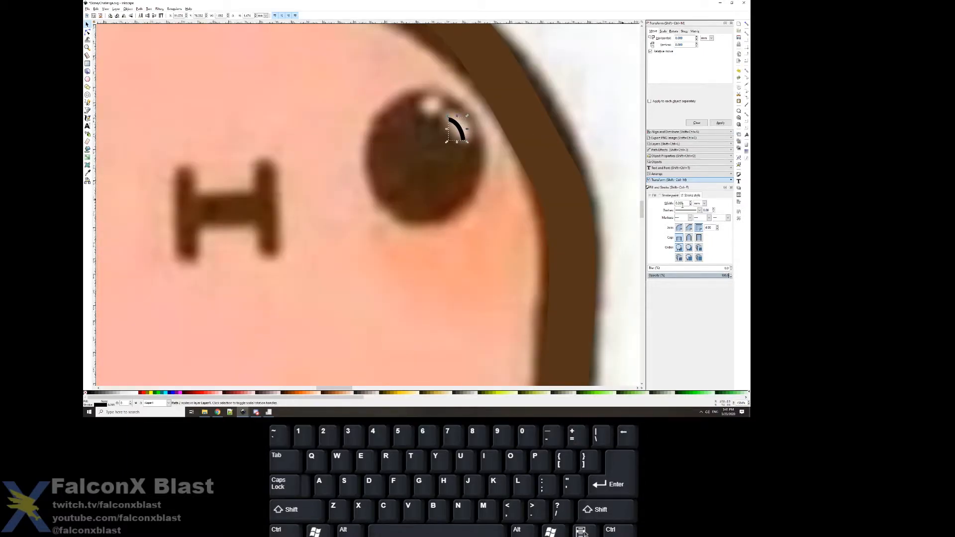
Step: Set the curved highlight's stroke width to 0.75 and give it rounded end caps
{"action": "type", "text": "0.5"}
{"action": "key", "text": "Return"}
{"action": "type", "text": "5"}
{"action": "key", "text": "Return"}
{"action": "type", "text": "175"}
{"action": "key", "text": "Return"}
{"action": "left_click", "coordinate": [689, 238]}
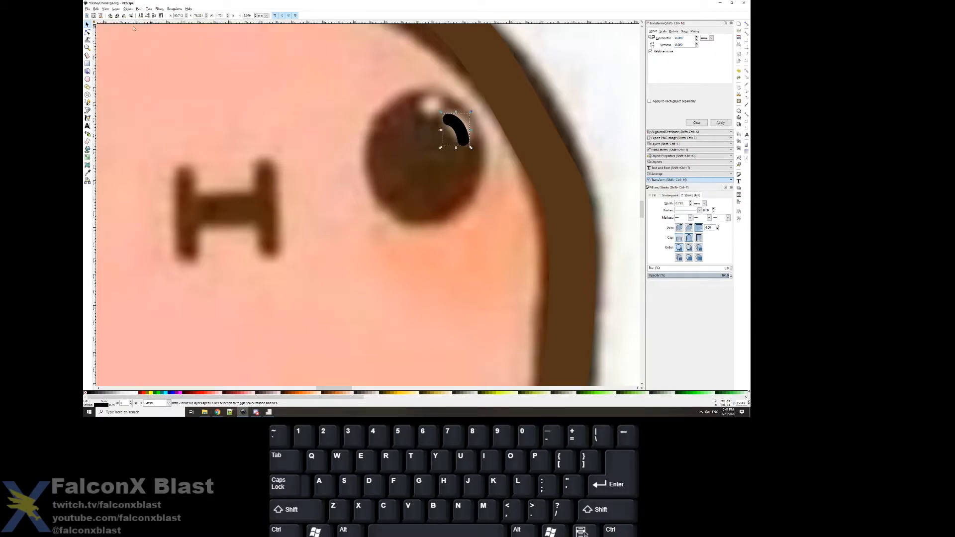
Step: Move the curved stroke off the original highlight and recolour its stroke with the pale beige sampled from that highlight
{"action": "left_click_drag", "start_coordinate": [456, 135], "coordinate": [432, 161]}
{"action": "left_click", "coordinate": [88, 173]}
{"action": "left_click", "coordinate": [458, 129], "text": "shift"}
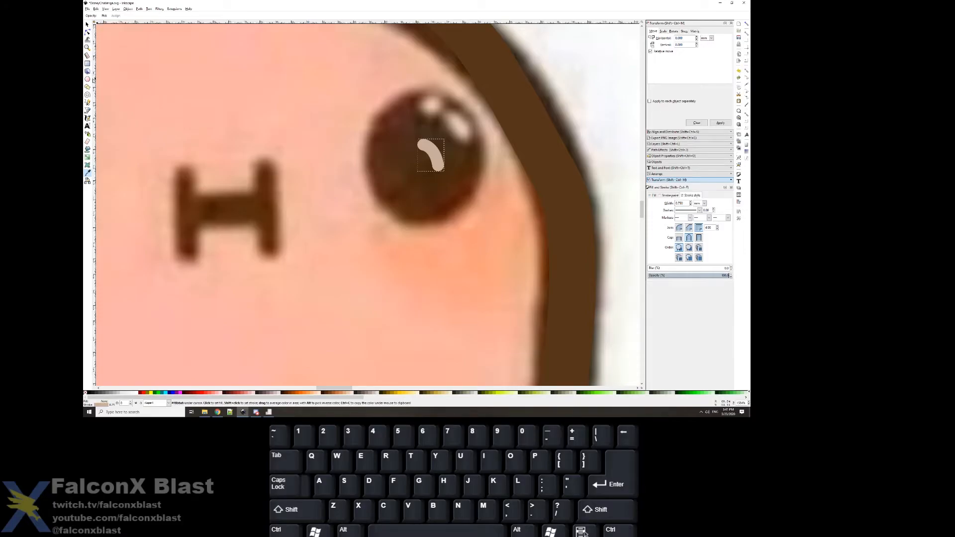
Step: Draw a small circle over the right eye's round highlight and convert it to a path
{"action": "left_click", "coordinate": [88, 79]}
{"action": "mouse_move", "coordinate": [428, 106]}
{"action": "left_mouse_down"}
{"action": "mouse_move", "coordinate": [441, 118]}
{"action": "mouse_move", "coordinate": [434, 107]}
{"action": "left_mouse_up"}
{"action": "left_click", "coordinate": [87, 24]}
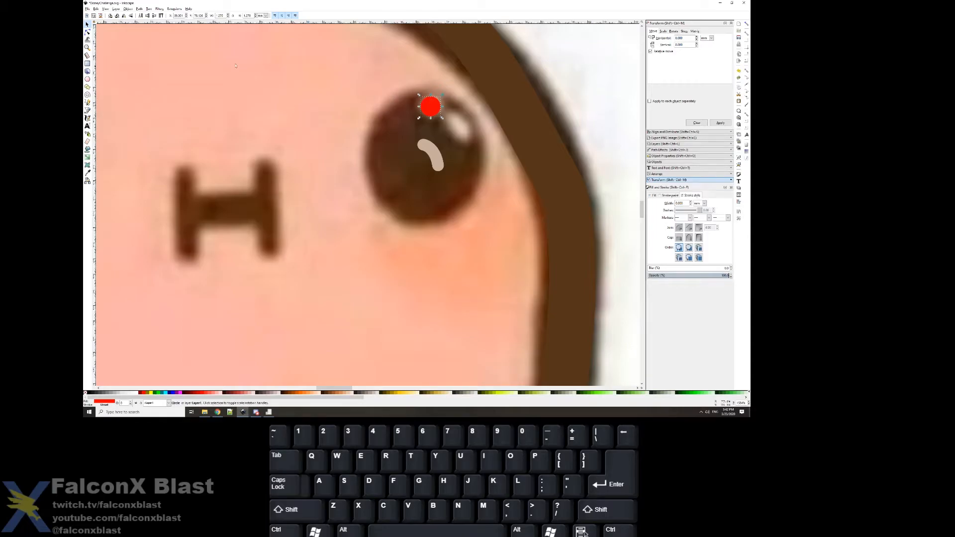
{"action": "left_click", "coordinate": [128, 8]}
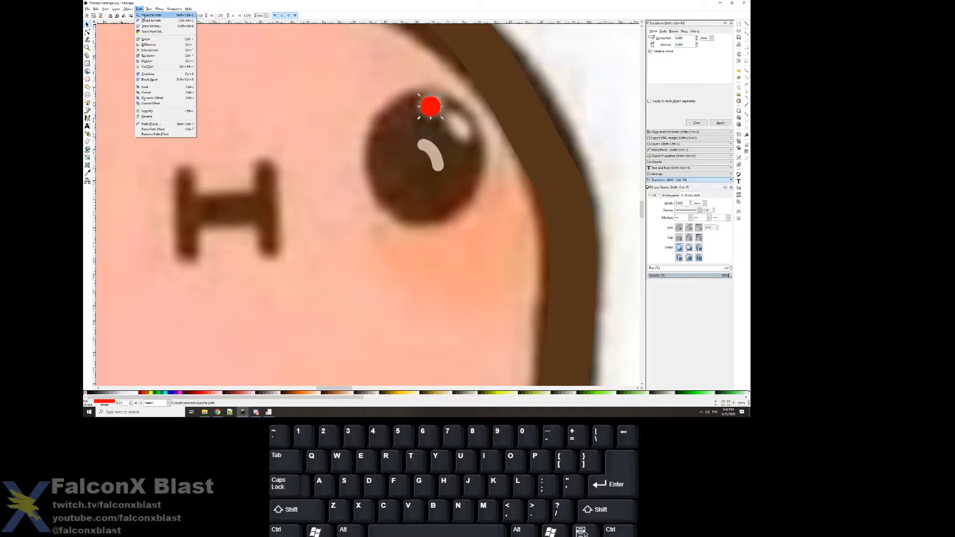
{"action": "left_click", "coordinate": [147, 15]}
{"action": "key", "text": "n"}
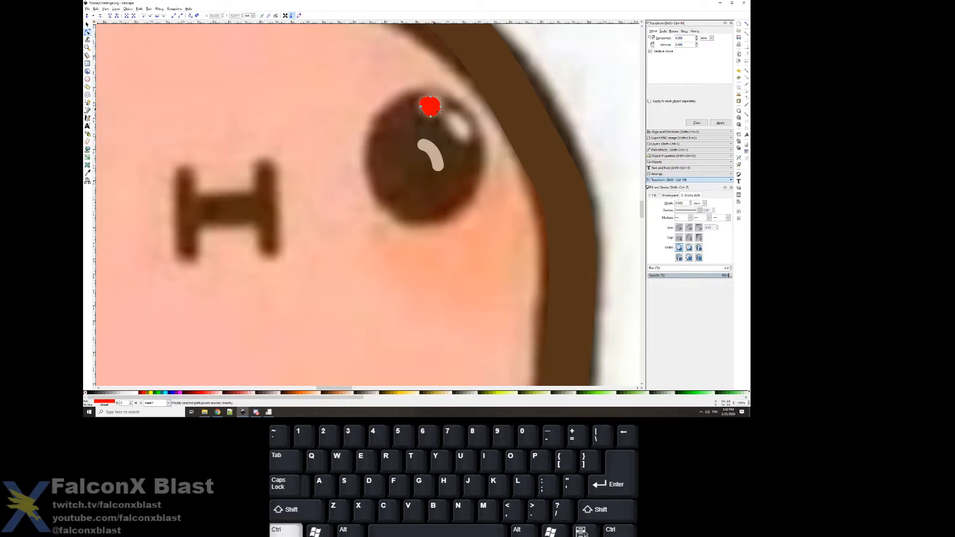
{"action": "mouse_move", "coordinate": [426, 104]}
{"action": "left_mouse_down"}
{"action": "mouse_move", "coordinate": [447, 116]}
{"action": "mouse_move", "coordinate": [442, 101]}
{"action": "left_mouse_up"}
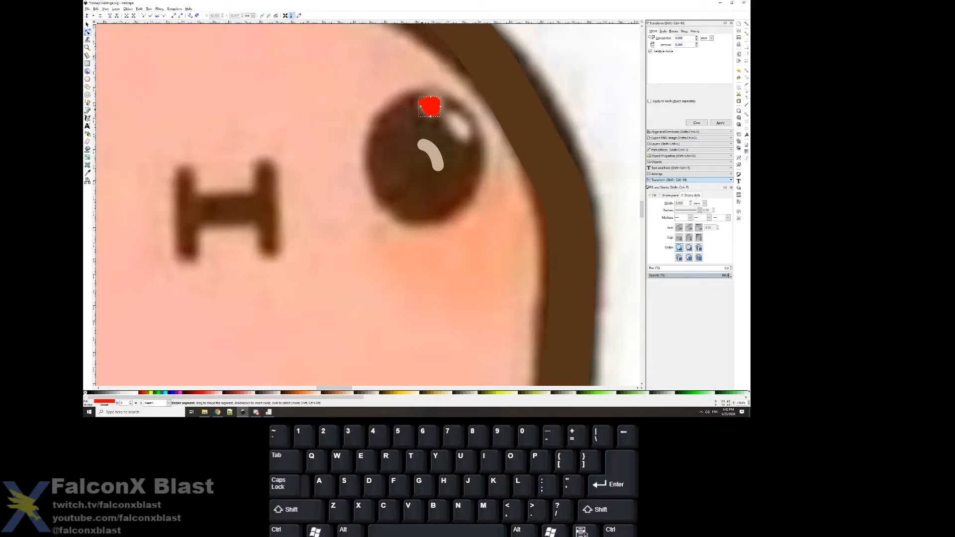
{"action": "left_click", "coordinate": [87, 24]}
{"action": "left_click_drag", "start_coordinate": [426, 110], "coordinate": [361, 120]}
{"action": "key", "text": "ctrl+z"}
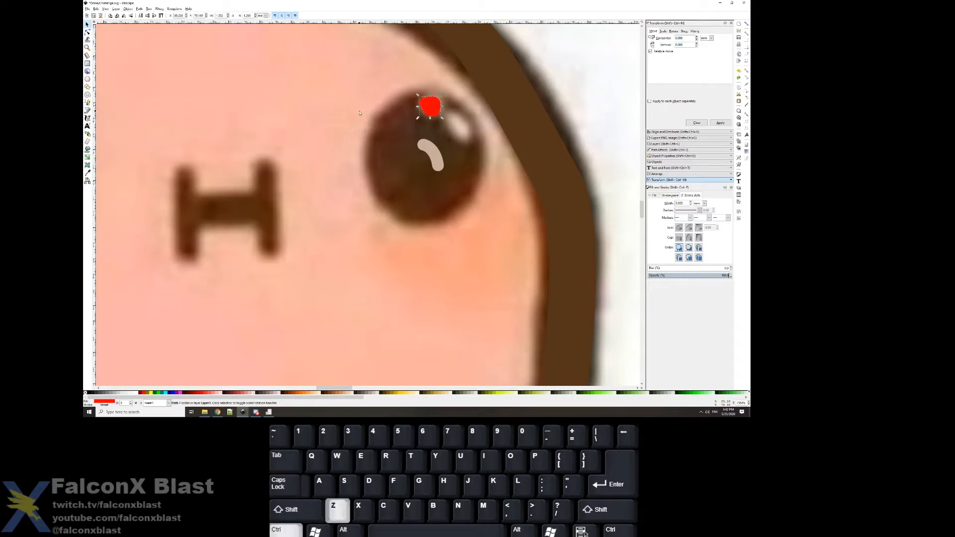
{"action": "key", "text": "ctrl+z"}
{"action": "key", "text": "ctrl+z"}
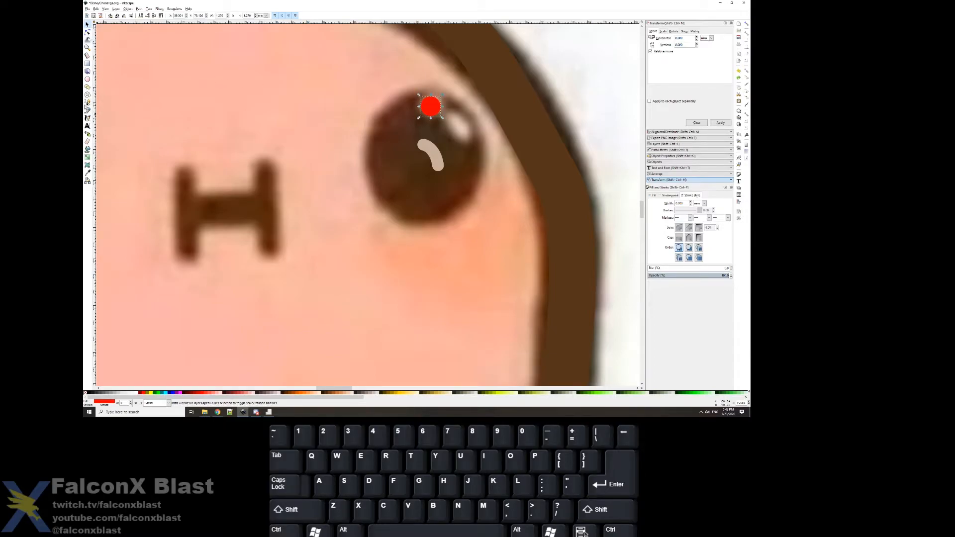
Step: Fill the small highlight circle with the pale beige sampled from the curved highlight and remove its stroke
{"action": "left_click", "coordinate": [88, 173]}
{"action": "left_click", "coordinate": [443, 139], "text": "shift"}
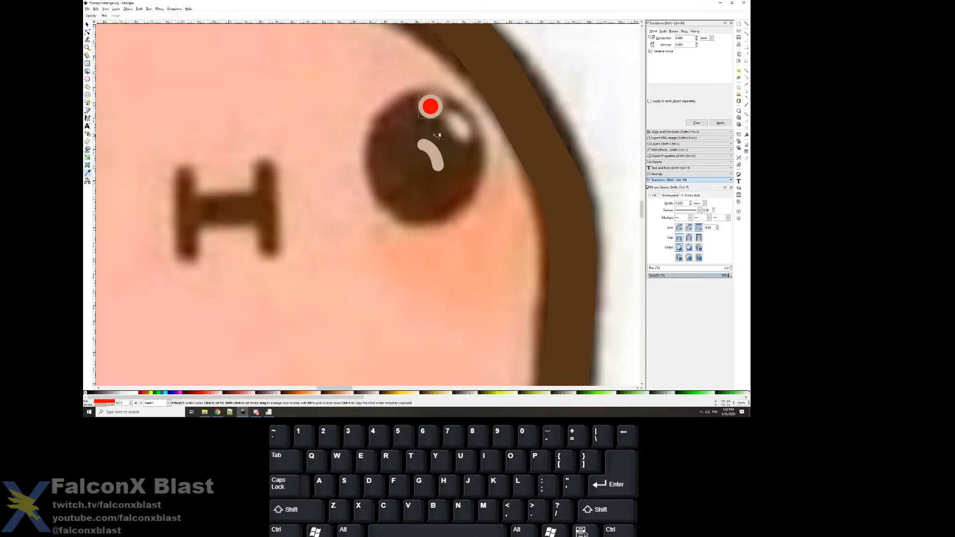
{"action": "left_click", "coordinate": [438, 156]}
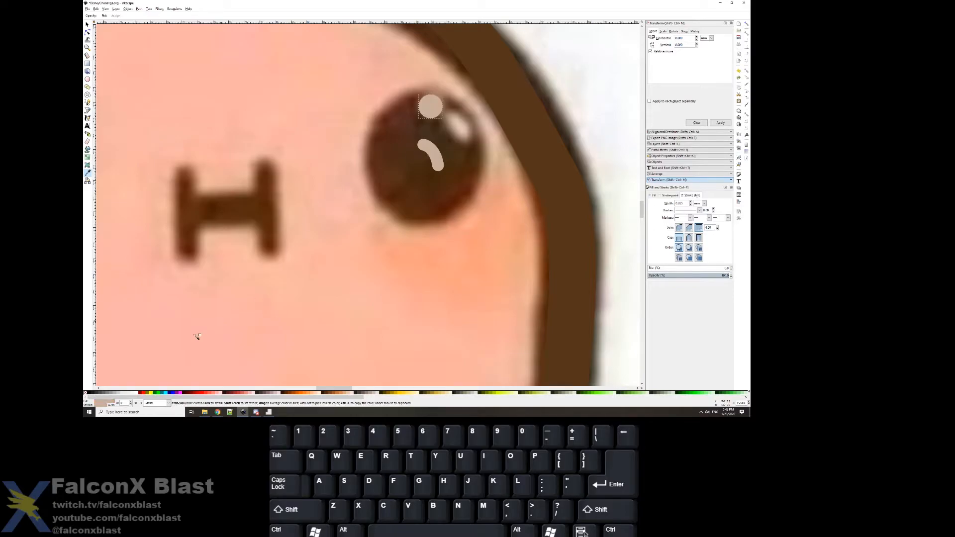
{"action": "left_click", "coordinate": [85, 393], "text": "shift"}
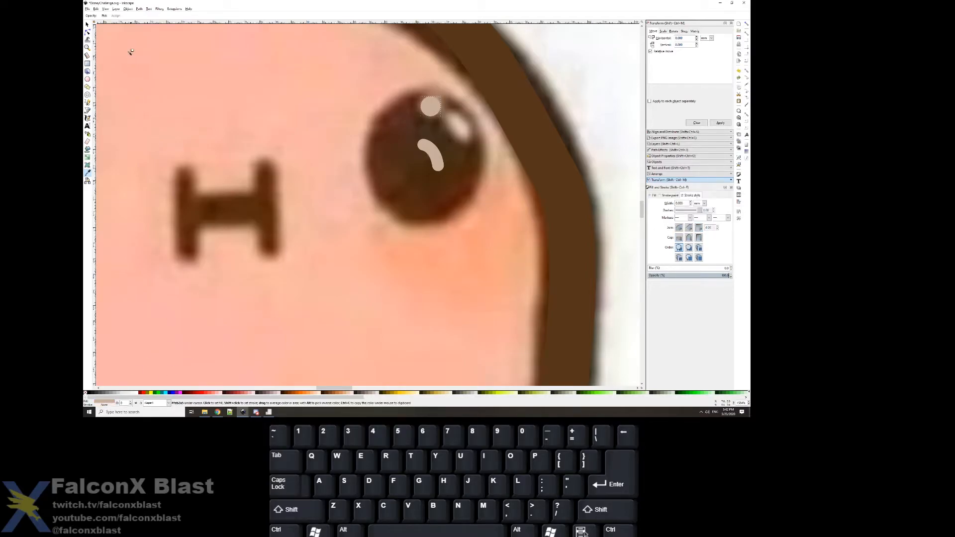
Step: Place the curved and round highlights over the originals on the right eye and group them
{"action": "left_click", "coordinate": [87, 24]}
{"action": "left_click_drag", "start_coordinate": [433, 157], "coordinate": [432, 107]}
{"action": "left_click", "coordinate": [455, 121]}
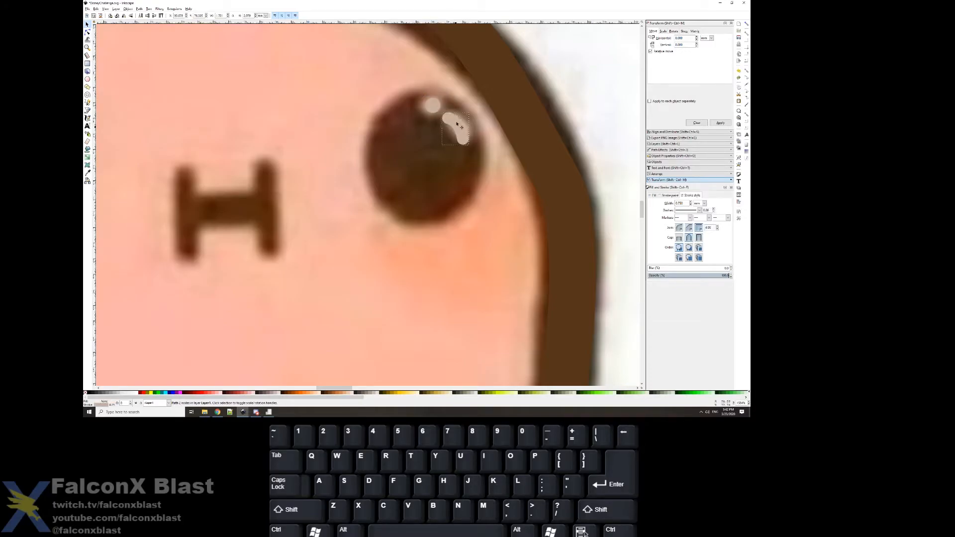
{"action": "left_click_drag", "start_coordinate": [393, 85], "coordinate": [481, 162]}
{"action": "key", "text": "ctrl+g"}
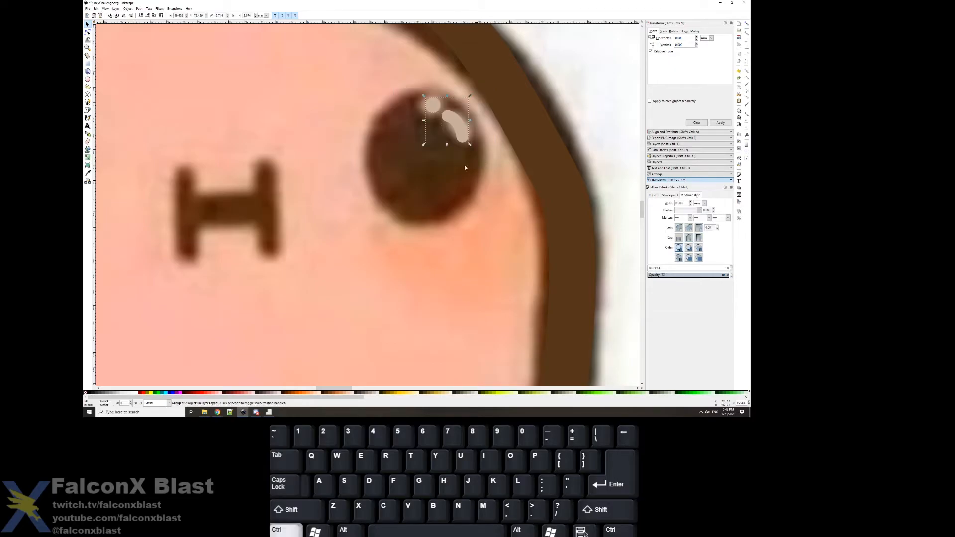
Step: Move the dark brown circle from the left eye over the right eye and group it with the highlights
{"action": "scroll", "coordinate": [407, 200], "scroll_direction": "down", "scroll_amount": 3}
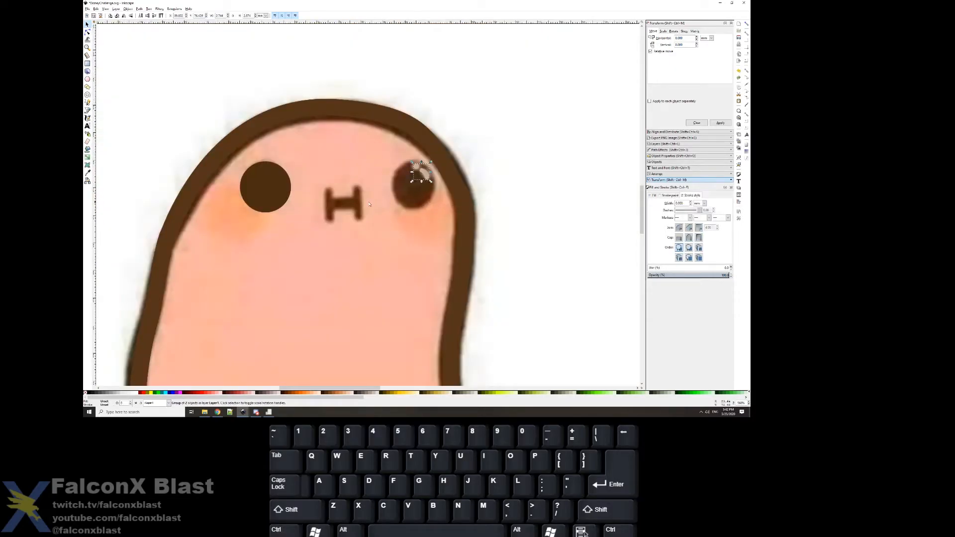
{"action": "left_click_drag", "start_coordinate": [267, 190], "coordinate": [416, 190]}
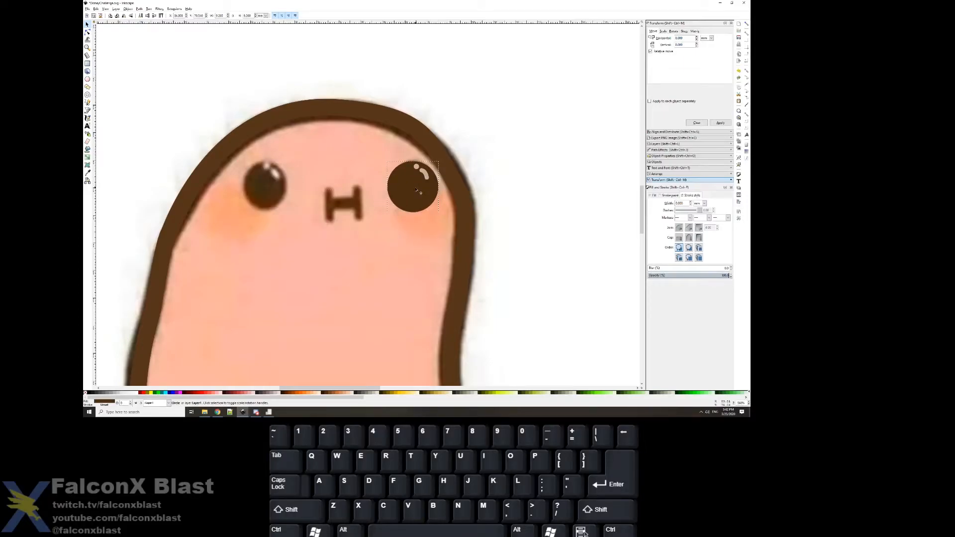
{"action": "left_click_drag", "start_coordinate": [369, 145], "coordinate": [450, 230]}
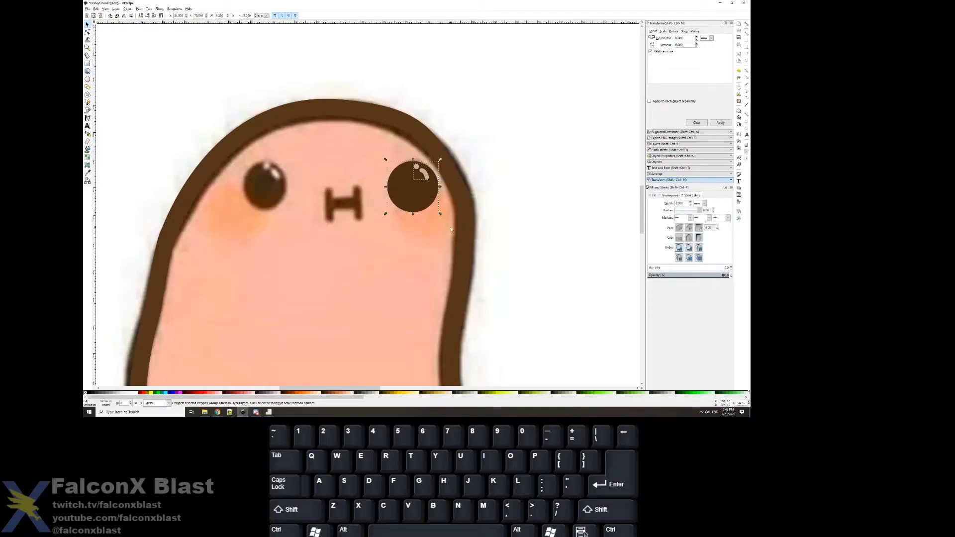
{"action": "key", "text": "ctrl+g"}
Step: Duplicate the finished right eye and place the copy over the potato's left eye
{"action": "key", "text": "ctrl+d"}
{"action": "left_click_drag", "start_coordinate": [416, 193], "coordinate": [266, 194]}
{"action": "key", "text": "Escape"}
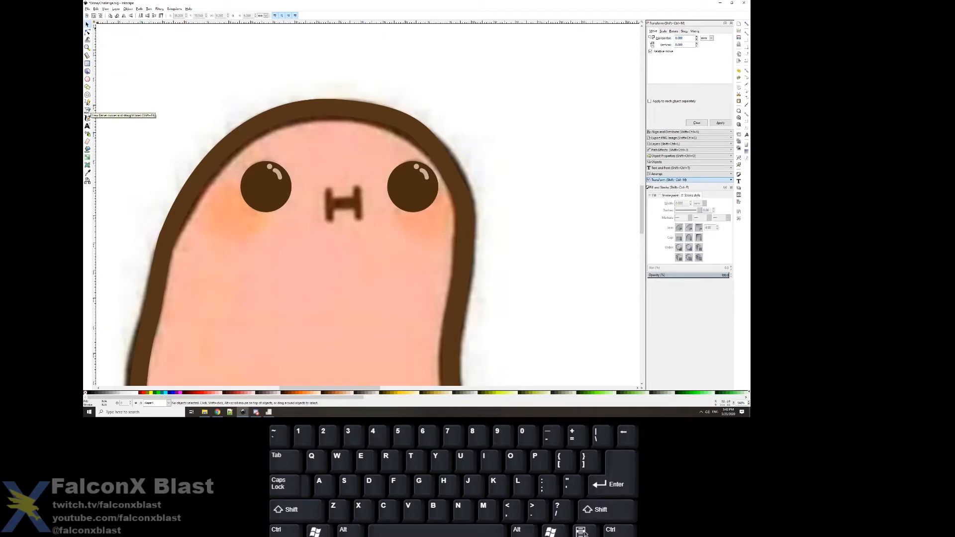
{"action": "left_click", "coordinate": [87, 112]}
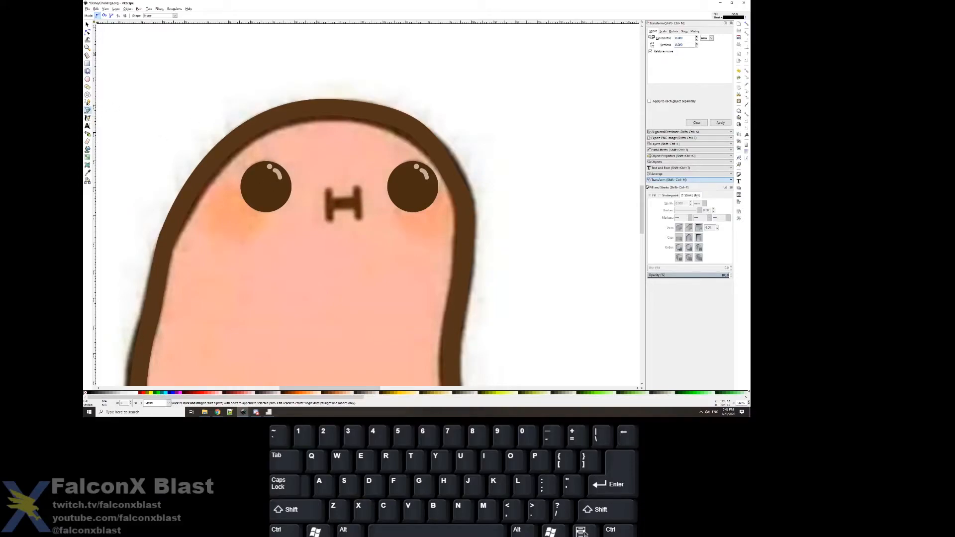
{"action": "left_click", "coordinate": [87, 63]}
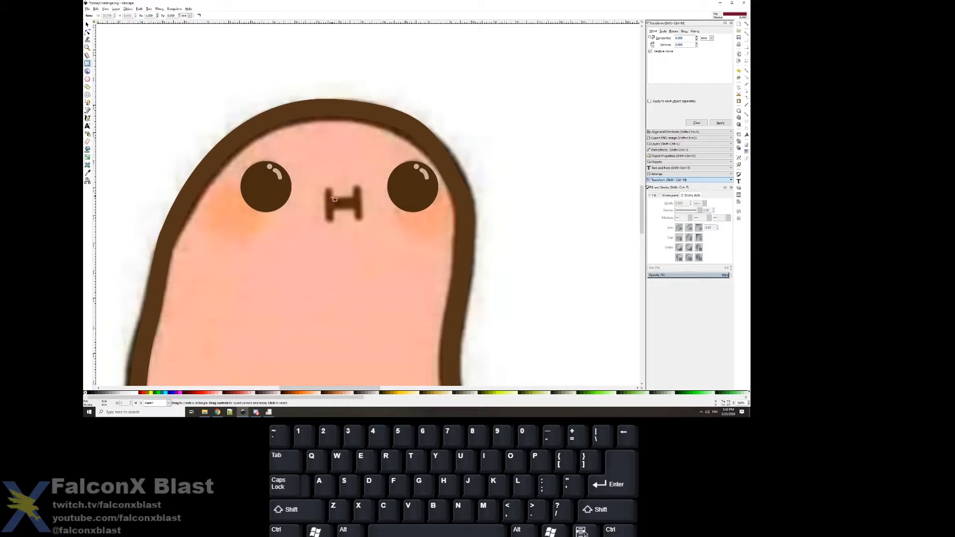
{"action": "left_click_drag", "start_coordinate": [332, 199], "coordinate": [356, 208]}
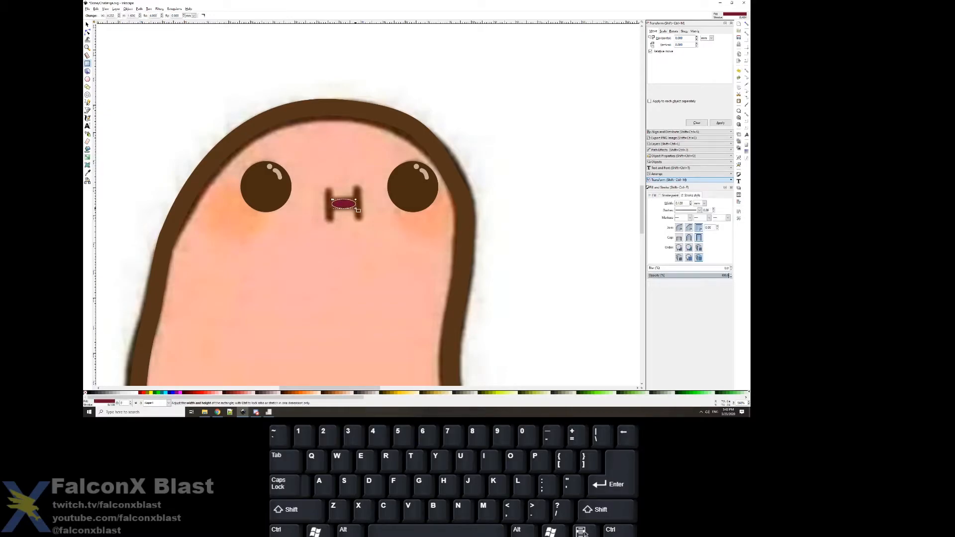
{"action": "key", "text": "Delete"}
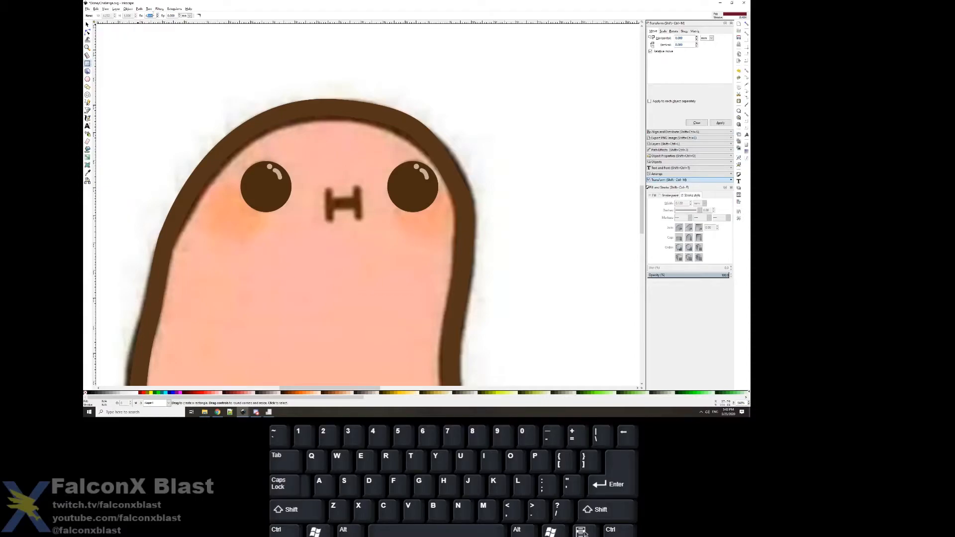
Step: Draw a rectangle over the mouth's horizontal bar and round its corners with a 0.6 radius
{"action": "left_click_drag", "start_coordinate": [331, 199], "coordinate": [358, 211]}
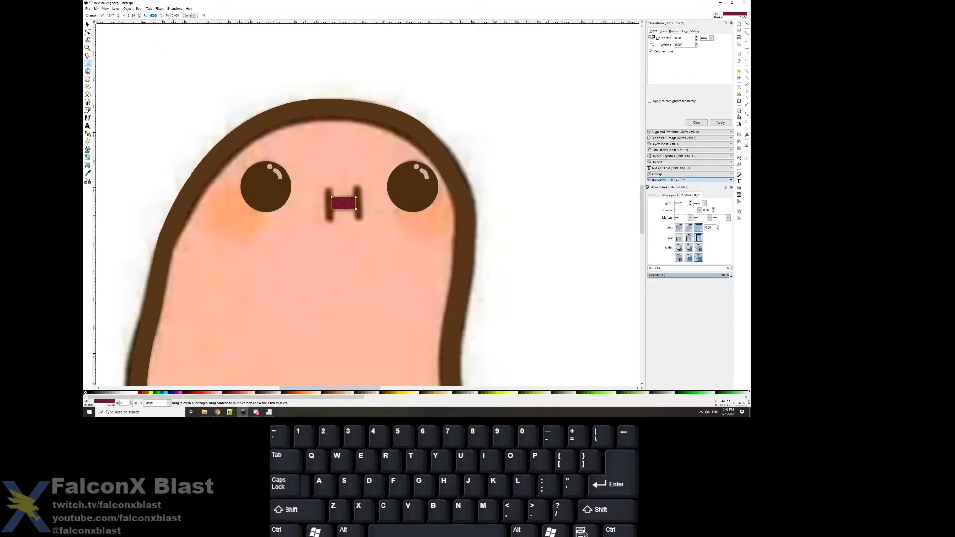
{"action": "type", "text": ".6"}
{"action": "key", "text": "Escape"}
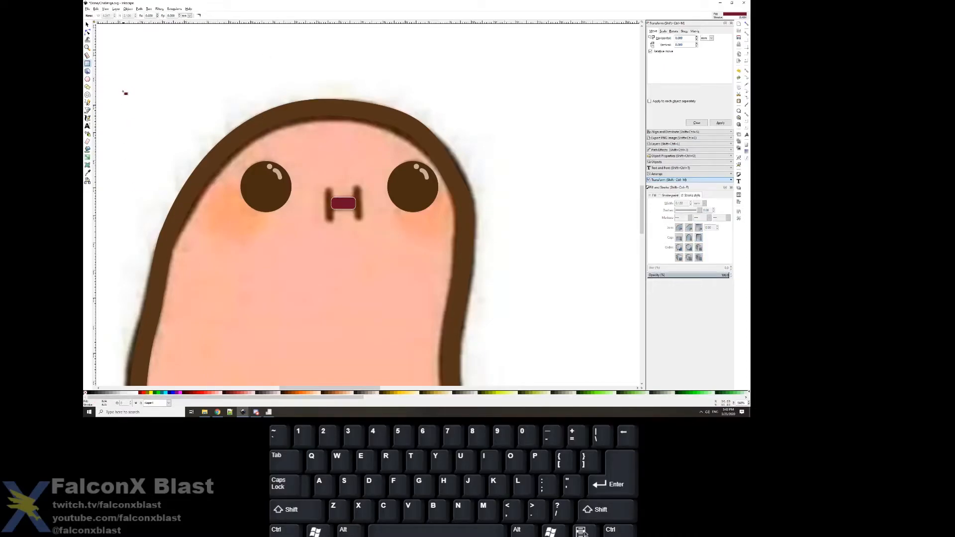
Step: Recolour the mouth rectangle with the brown sampled from the original mouth
{"action": "key", "text": "d"}
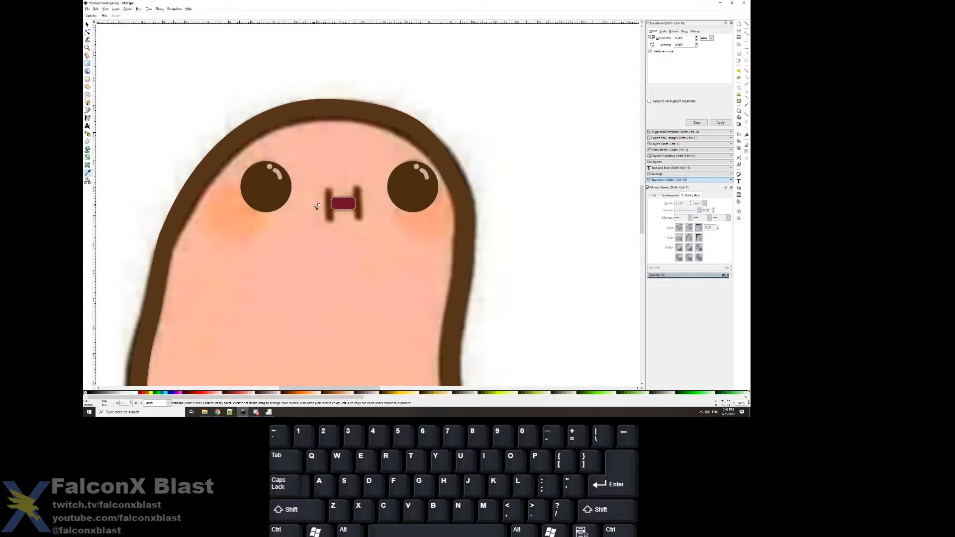
{"action": "key", "text": "s"}
{"action": "left_click", "coordinate": [348, 203]}
{"action": "left_click", "coordinate": [87, 173]}
{"action": "left_click", "coordinate": [332, 217]}
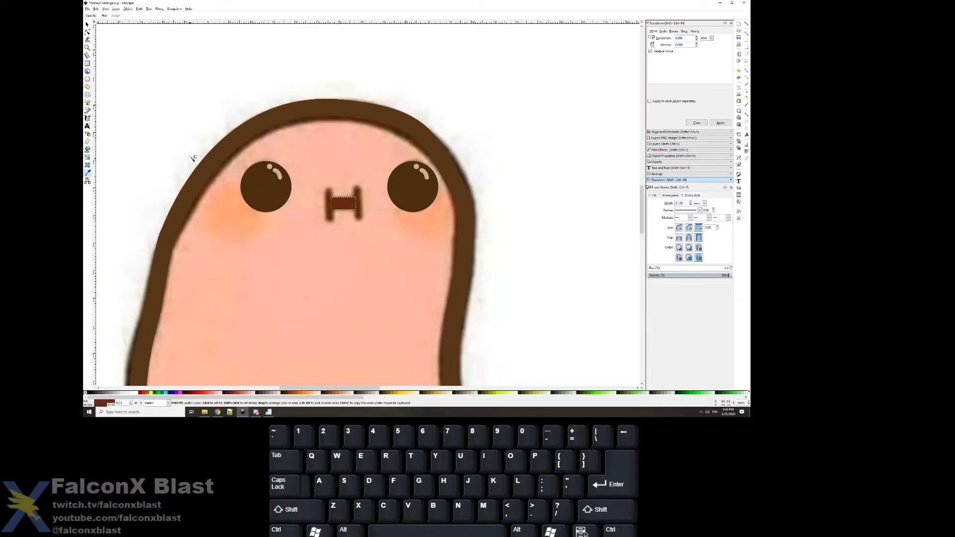
Step: Duplicate the brown mouth bar and fit upright copies over the mouth's left and right vertical strokes
{"action": "key", "text": "ctrl+d"}
{"action": "key", "text": "s"}
{"action": "left_click", "coordinate": [347, 208]}
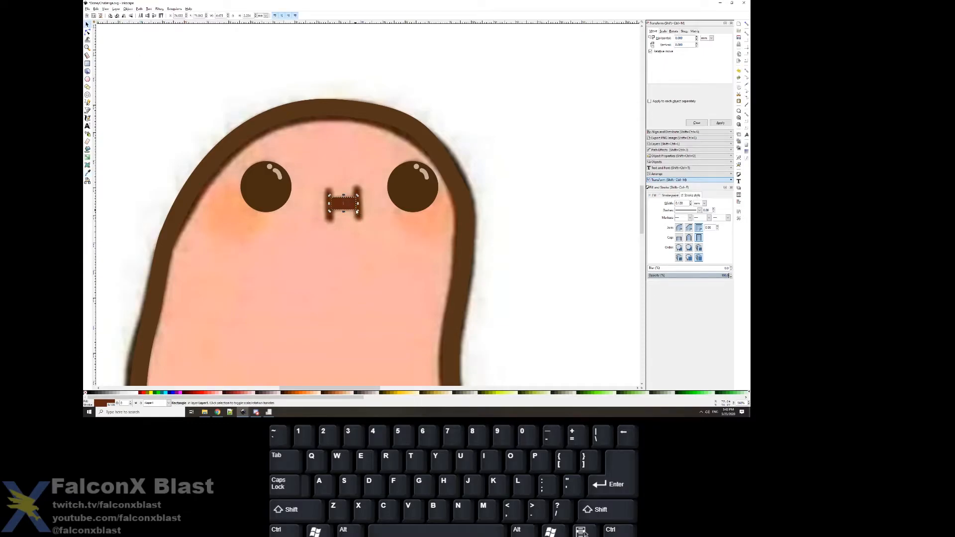
{"action": "left_click_drag", "start_coordinate": [358, 211], "coordinate": [347, 231]}
{"action": "key", "text": "ctrl+z"}
{"action": "mouse_move", "coordinate": [353, 217]}
{"action": "left_mouse_down"}
{"action": "mouse_move", "coordinate": [328, 197]}
{"action": "mouse_move", "coordinate": [329, 224]}
{"action": "mouse_move", "coordinate": [332, 204]}
{"action": "mouse_move", "coordinate": [372, 204]}
{"action": "mouse_move", "coordinate": [362, 203]}
{"action": "left_mouse_up"}
{"action": "left_click", "coordinate": [336, 204]}
{"action": "left_click", "coordinate": [333, 255]}
{"action": "left_click", "coordinate": [360, 212]}
{"action": "left_click_drag", "start_coordinate": [364, 224], "coordinate": [361, 211]}
{"action": "left_click", "coordinate": [381, 242]}
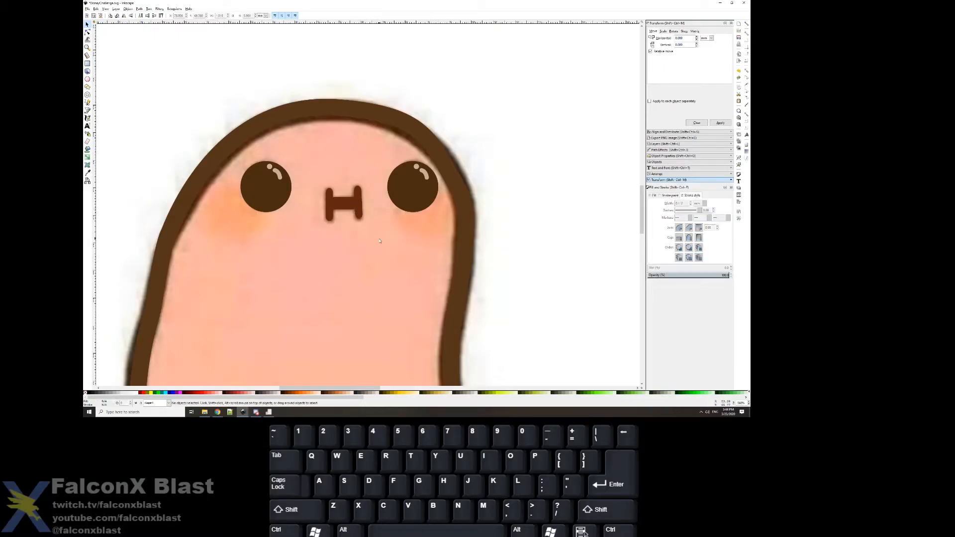
Step: Group the three bars of the H-shaped mouth
{"action": "left_click", "coordinate": [328, 205], "text": "shift"}
{"action": "left_click", "coordinate": [343, 203], "text": "shift"}
{"action": "left_click", "coordinate": [359, 212], "text": "shift"}
{"action": "key", "text": "ctrl+g"}
{"action": "left_click", "coordinate": [302, 281]}
Step: Draw a circle over the left cheek's blush and fill it with the orange sampled from the right cheek
{"action": "key", "text": "ctrl"}
{"action": "left_click", "coordinate": [87, 79]}
{"action": "key", "text": "ctrl+shift"}
{"action": "left_click_drag", "start_coordinate": [229, 209], "coordinate": [265, 246]}
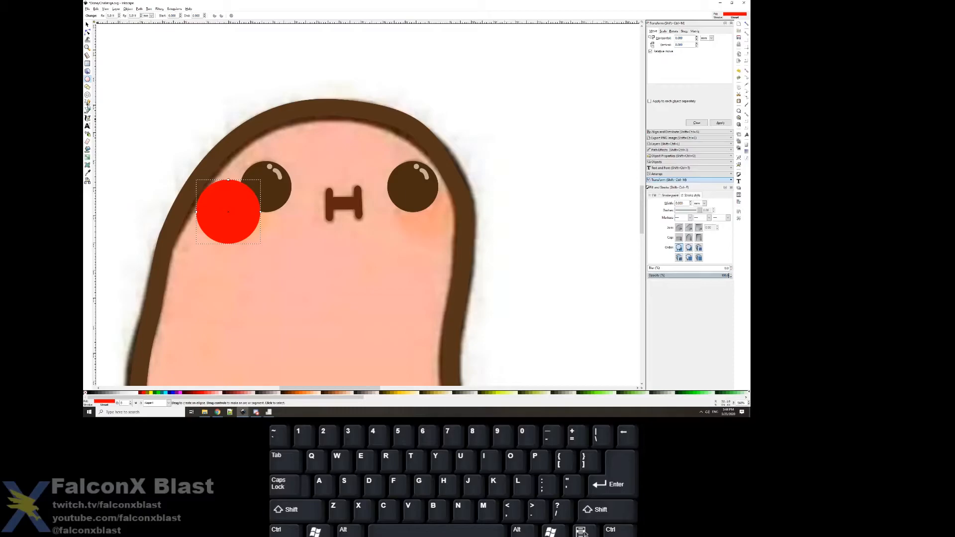
{"action": "left_click", "coordinate": [88, 172]}
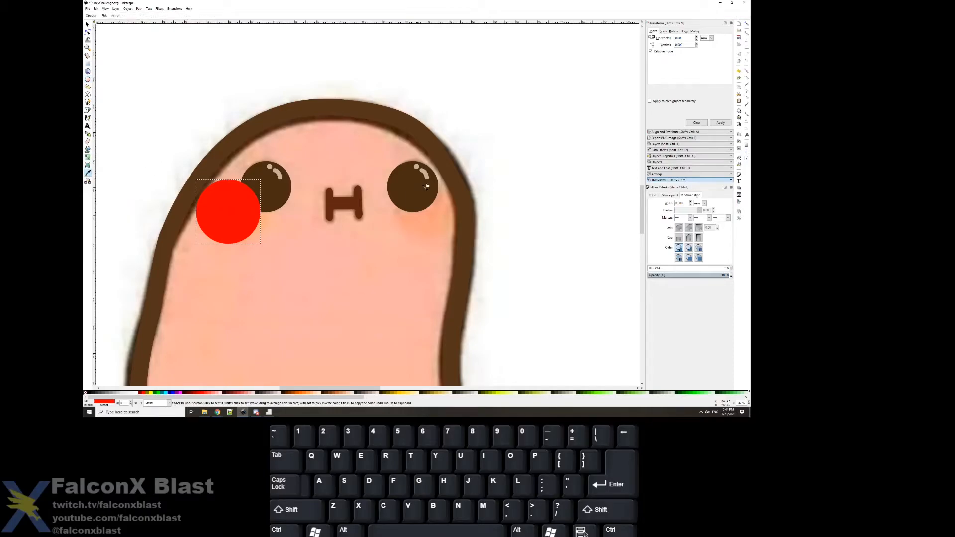
{"action": "left_click", "coordinate": [441, 213]}
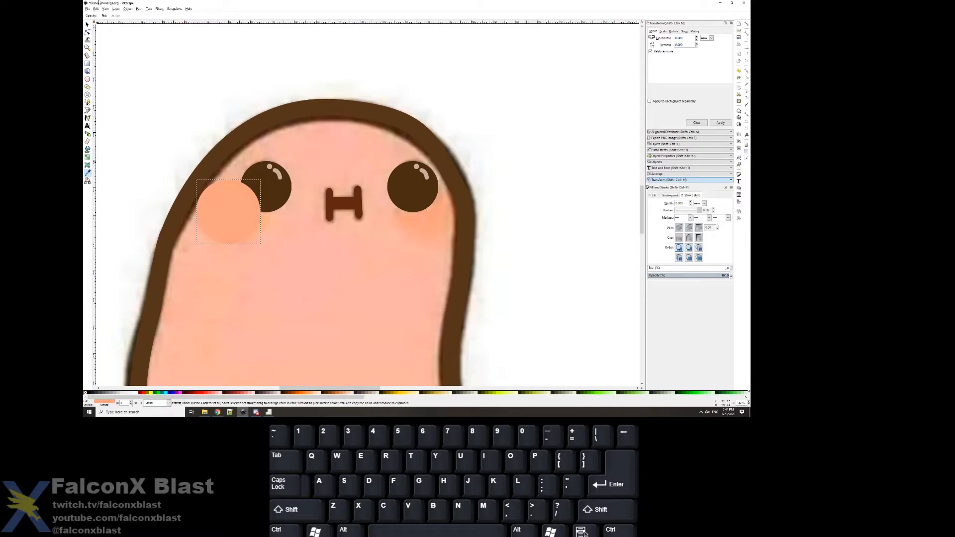
Step: Move the orange circle off the left cheek onto clear skin and apply a linear gradient from its centre toward its lower-right edge
{"action": "left_click", "coordinate": [88, 24]}
{"action": "left_click_drag", "start_coordinate": [220, 199], "coordinate": [281, 254]}
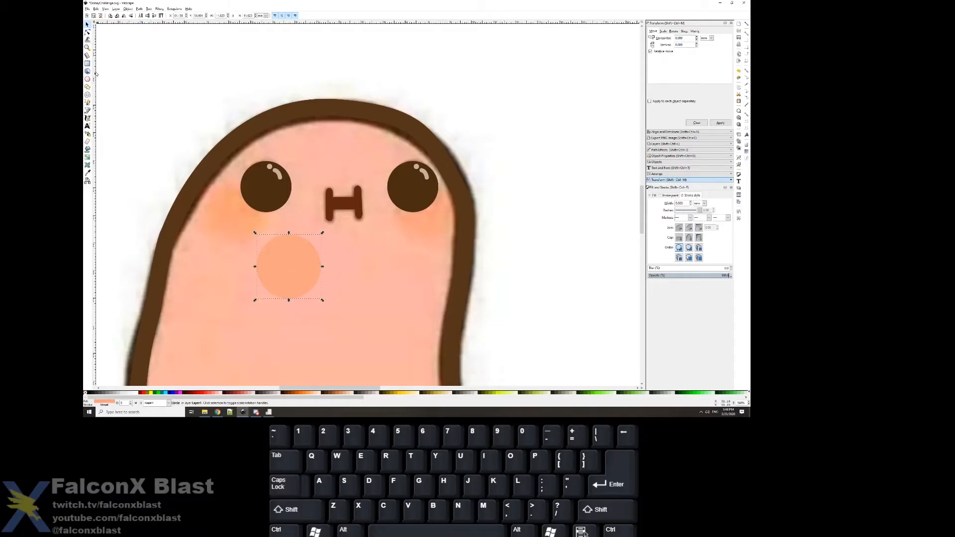
{"action": "left_click", "coordinate": [88, 157]}
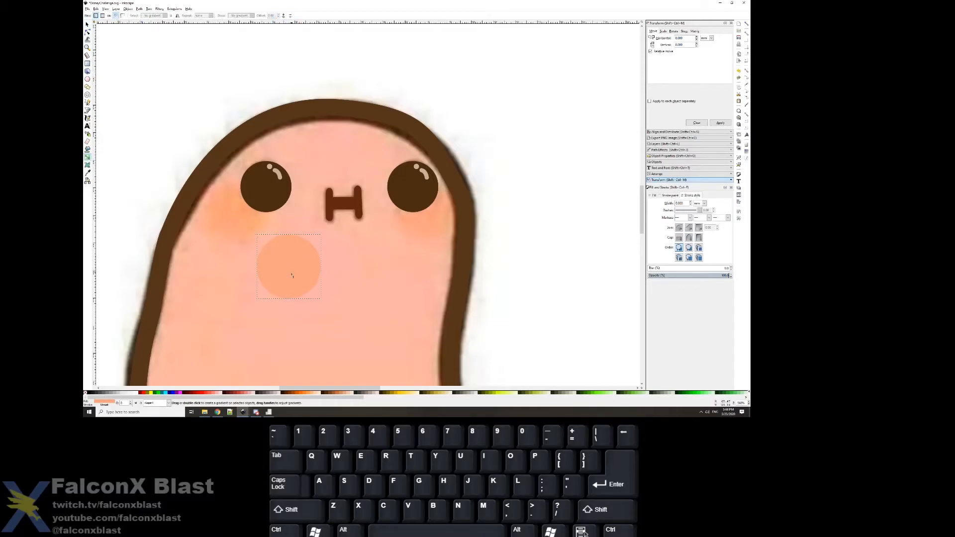
{"action": "left_click_drag", "start_coordinate": [288, 266], "coordinate": [306, 277]}
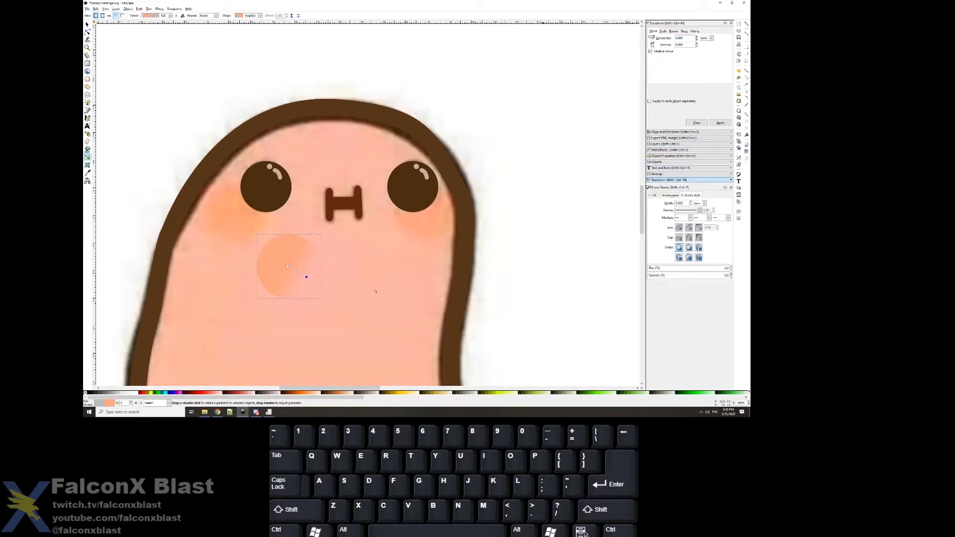
{"action": "double_click", "coordinate": [87, 159]}
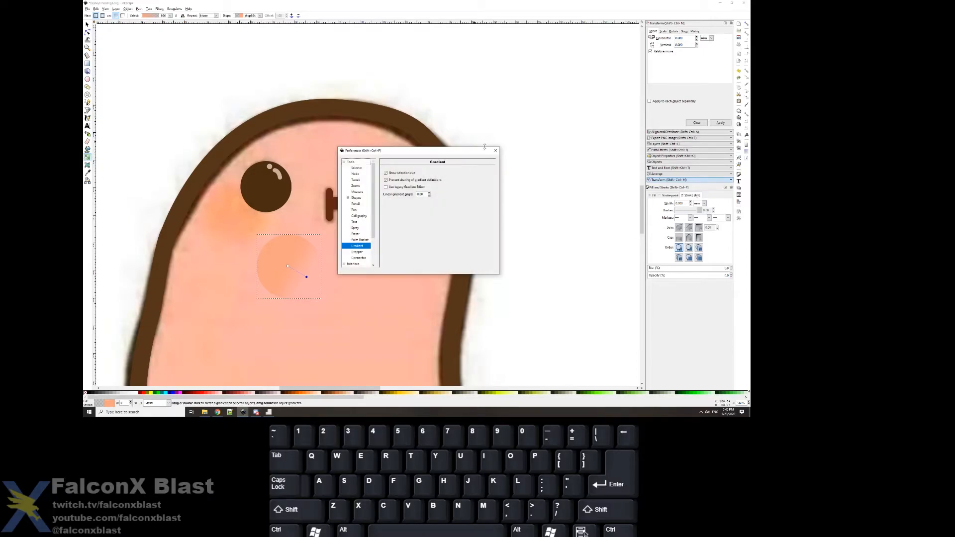
{"action": "left_click", "coordinate": [496, 150]}
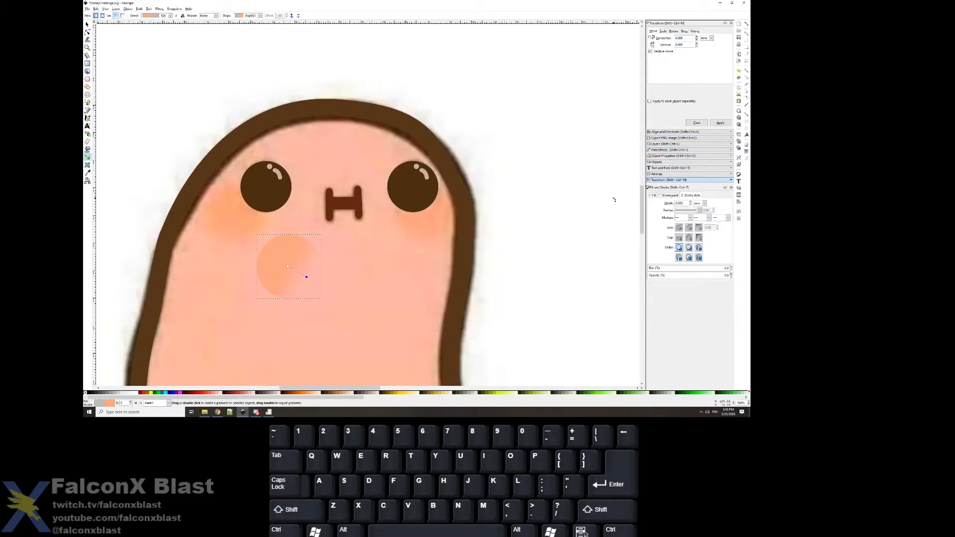
{"action": "left_click", "coordinate": [306, 278]}
{"action": "left_click", "coordinate": [288, 266]}
{"action": "double_click", "coordinate": [88, 158]}
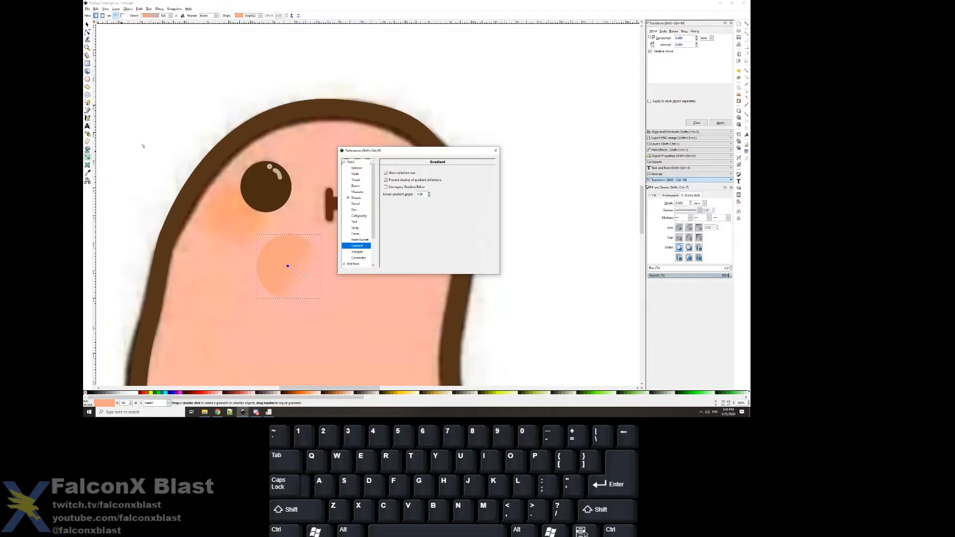
{"action": "left_click", "coordinate": [496, 151]}
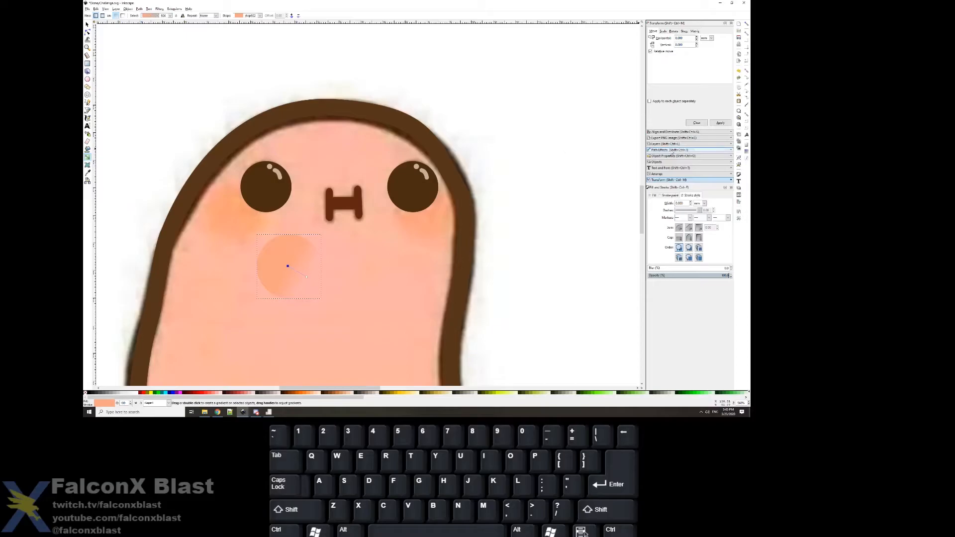
Step: Replace the circle's linear gradient with a radial one fading from the centre out to the circle's edge
{"action": "left_click", "coordinate": [654, 196]}
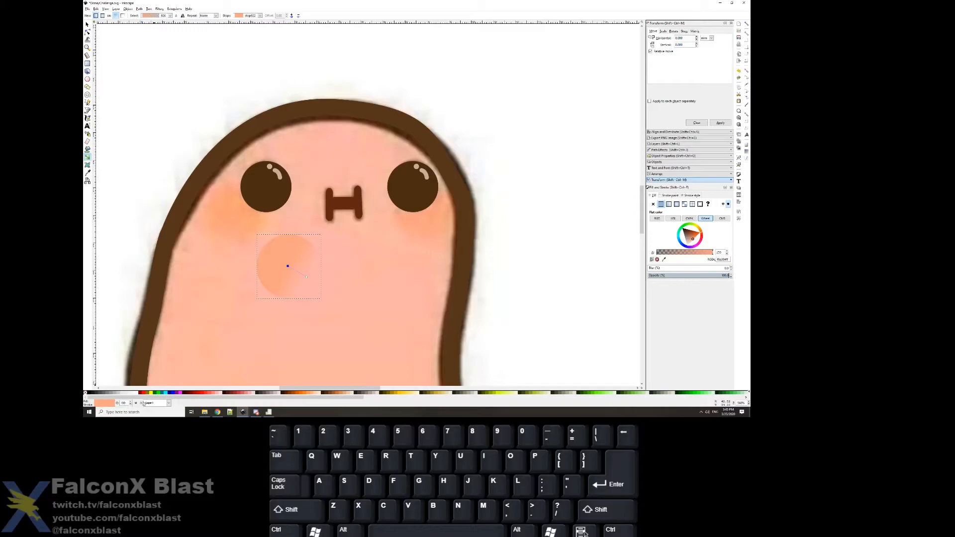
{"action": "left_click", "coordinate": [288, 267]}
{"action": "left_click", "coordinate": [287, 267]}
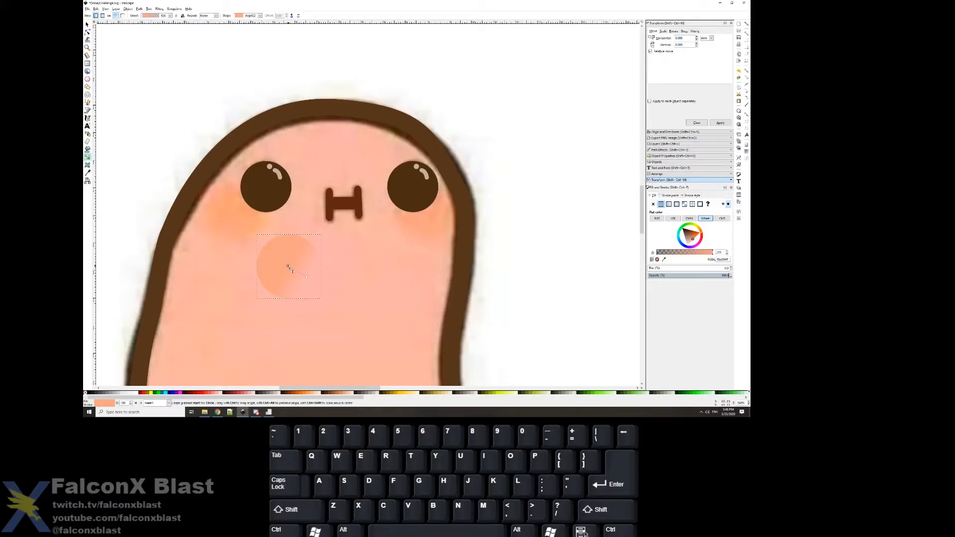
{"action": "mouse_move", "coordinate": [287, 267]}
{"action": "left_mouse_down"}
{"action": "mouse_move", "coordinate": [292, 252]}
{"action": "mouse_move", "coordinate": [271, 269]}
{"action": "left_mouse_up"}
{"action": "left_click", "coordinate": [669, 204]}
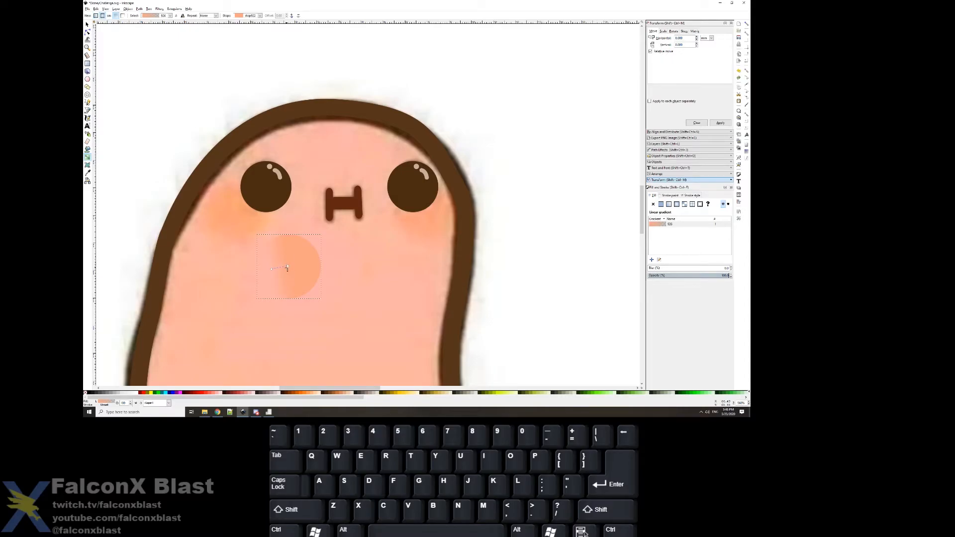
{"action": "left_click_drag", "start_coordinate": [287, 267], "coordinate": [278, 237]}
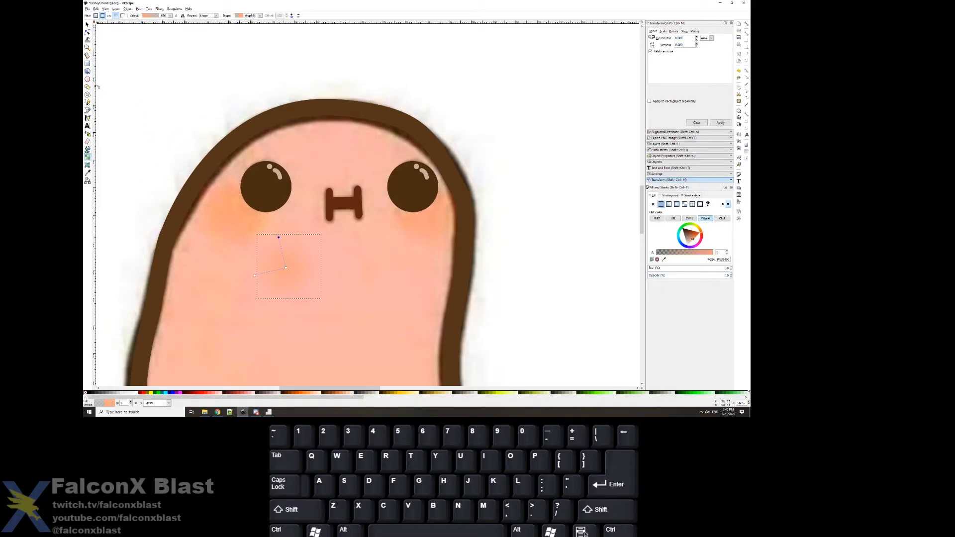
Step: Recolour the radial gradient's outer stop with the peach sampled from the edge of the left cheek's blush
{"action": "left_click", "coordinate": [87, 173]}
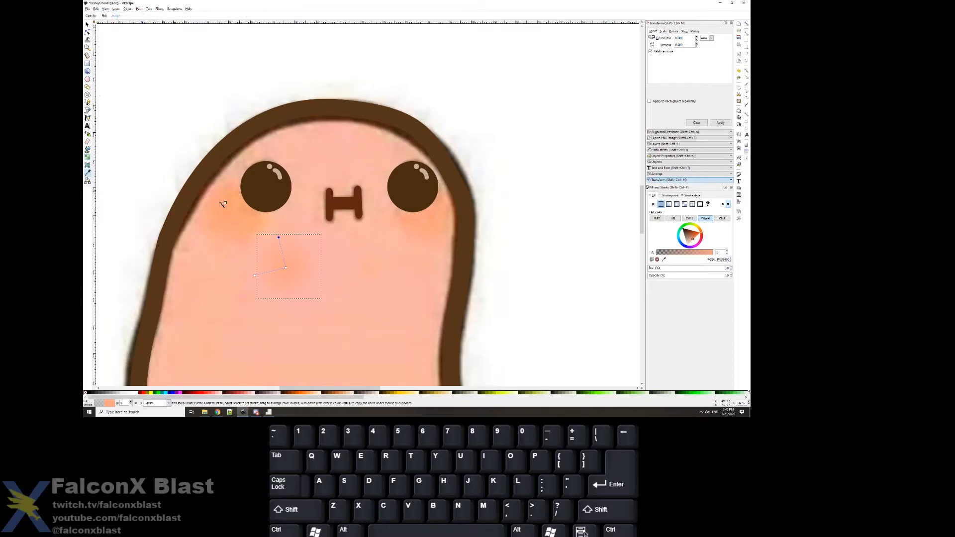
{"action": "left_click", "coordinate": [265, 222]}
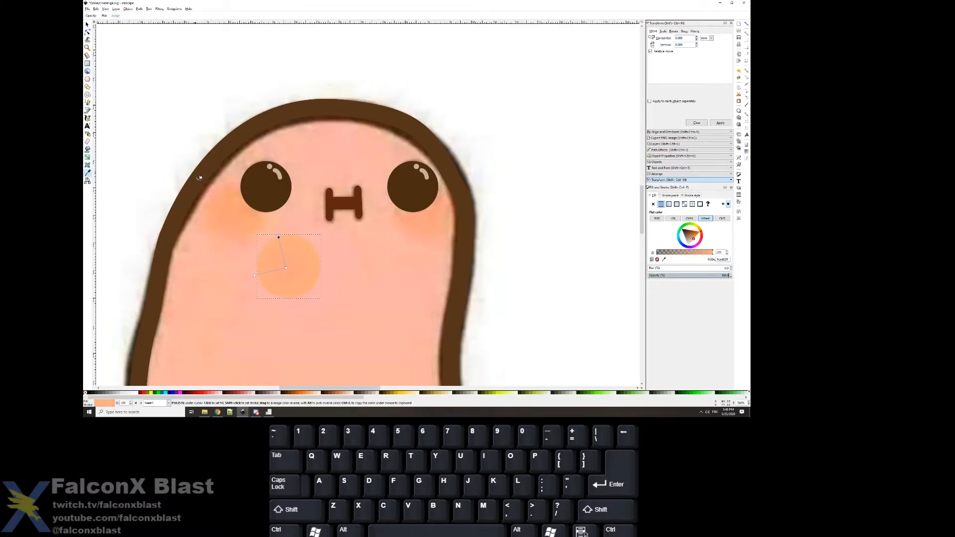
{"action": "key", "text": "s"}
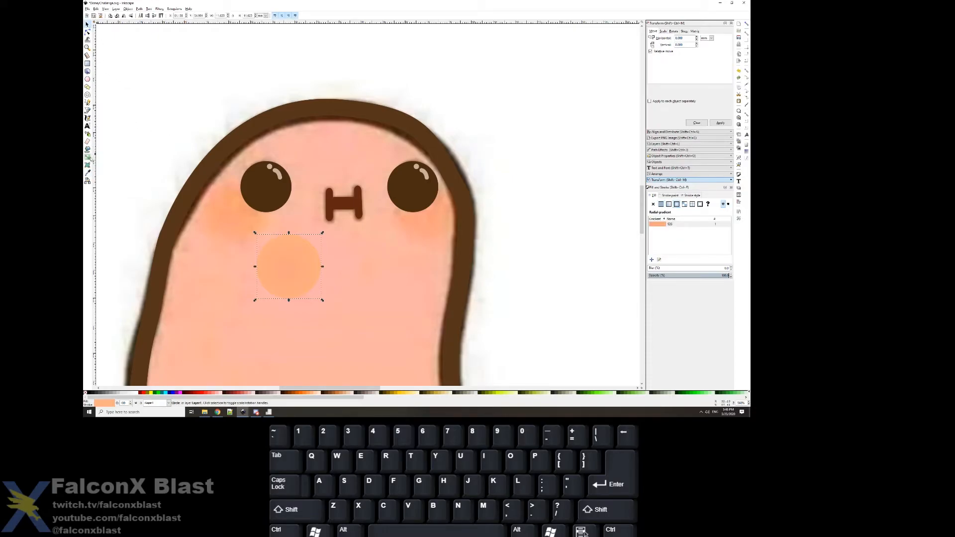
{"action": "left_click", "coordinate": [88, 158]}
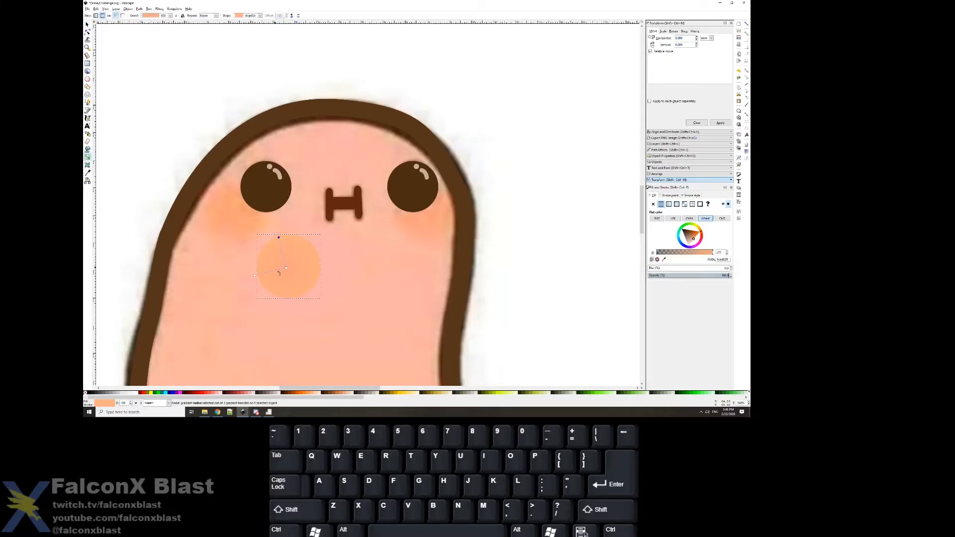
Step: Recolour the radial gradient's outer stop with the pink sampled from the skin below the left cheek
{"action": "left_click", "coordinate": [286, 269]}
{"action": "left_click", "coordinate": [88, 173]}
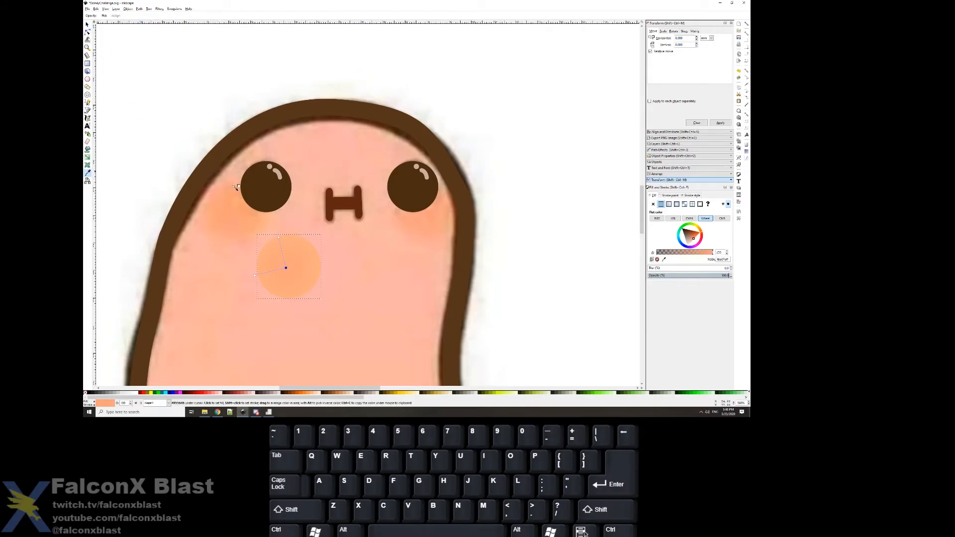
{"action": "left_click", "coordinate": [281, 238]}
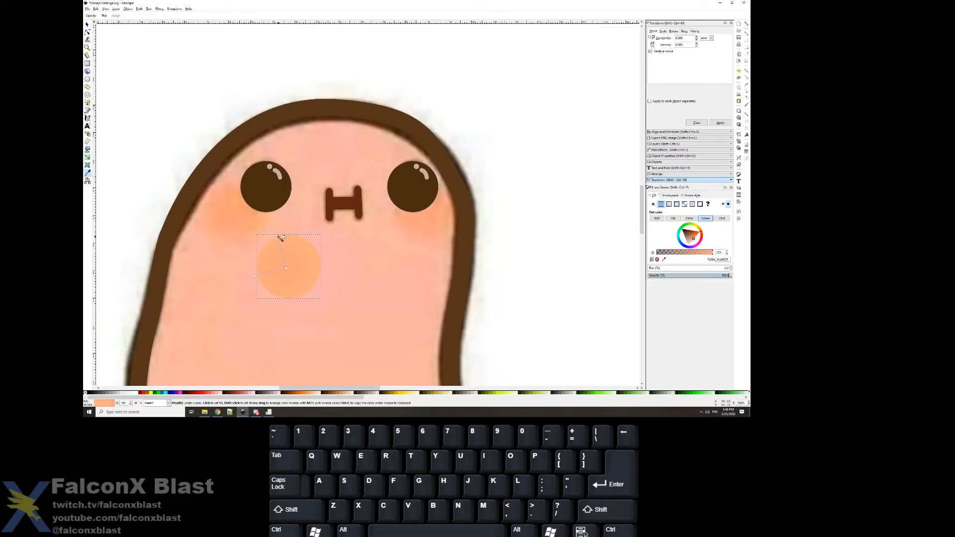
{"action": "left_click", "coordinate": [257, 222]}
{"action": "left_click", "coordinate": [243, 269]}
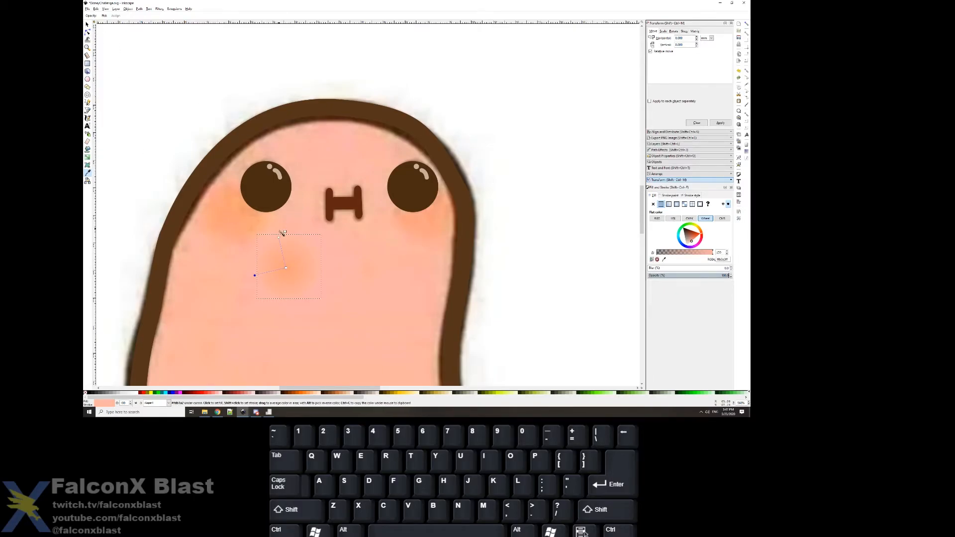
{"action": "mouse_move", "coordinate": [280, 237]}
{"action": "left_mouse_down"}
{"action": "mouse_move", "coordinate": [266, 203]}
{"action": "mouse_move", "coordinate": [281, 234]}
{"action": "mouse_move", "coordinate": [273, 199]}
{"action": "mouse_move", "coordinate": [282, 179]}
{"action": "mouse_move", "coordinate": [286, 217]}
{"action": "mouse_move", "coordinate": [277, 225]}
{"action": "mouse_move", "coordinate": [273, 217]}
{"action": "mouse_move", "coordinate": [277, 193]}
{"action": "mouse_move", "coordinate": [283, 207]}
{"action": "mouse_move", "coordinate": [271, 217]}
{"action": "left_mouse_up"}
Step: Place the gradient circle over the left cheek's blush and lower it behind the eye
{"action": "key", "text": "s"}
{"action": "left_click_drag", "start_coordinate": [288, 265], "coordinate": [231, 217]}
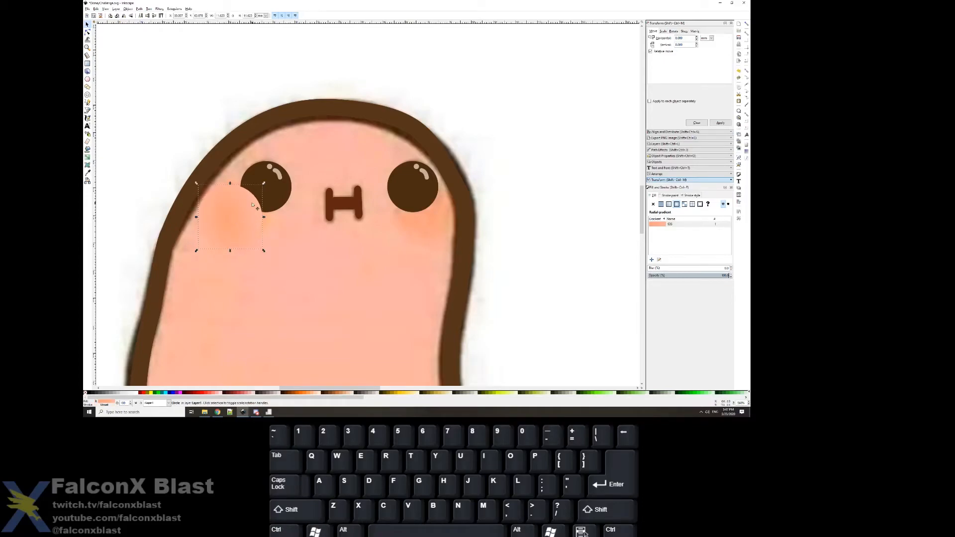
{"action": "key", "text": "Page_Down"}
Step: Duplicate the blush circle onto the right cheek, scale the copy down slightly and lower it behind the right eye
{"action": "key", "text": "ctrl"}
{"action": "key", "text": "ctrl+d"}
{"action": "left_click_drag", "start_coordinate": [230, 225], "coordinate": [442, 225]}
{"action": "key", "text": "shift"}
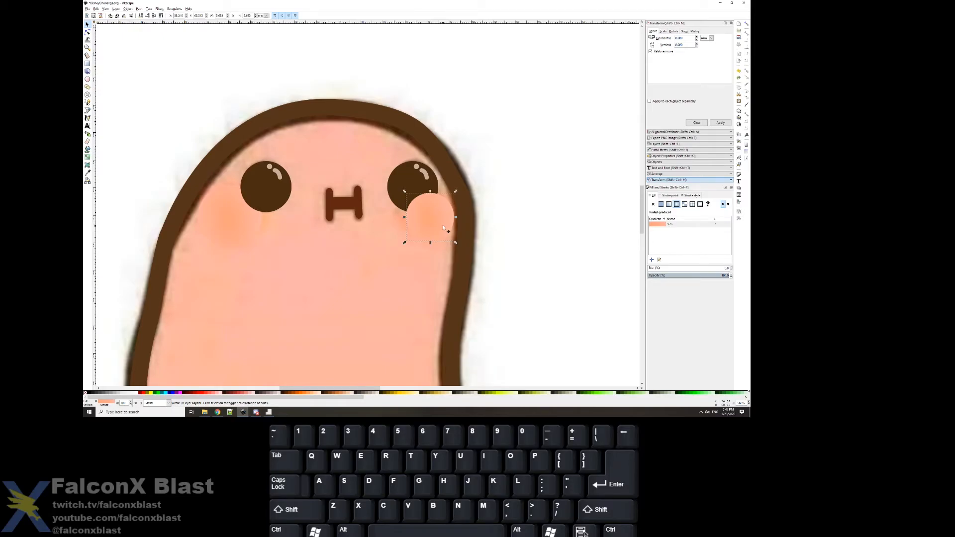
{"action": "key", "text": "Page_Down"}
Step: Fill the potato's outlined body with the pink sampled from the original skin
{"action": "left_click", "coordinate": [88, 25]}
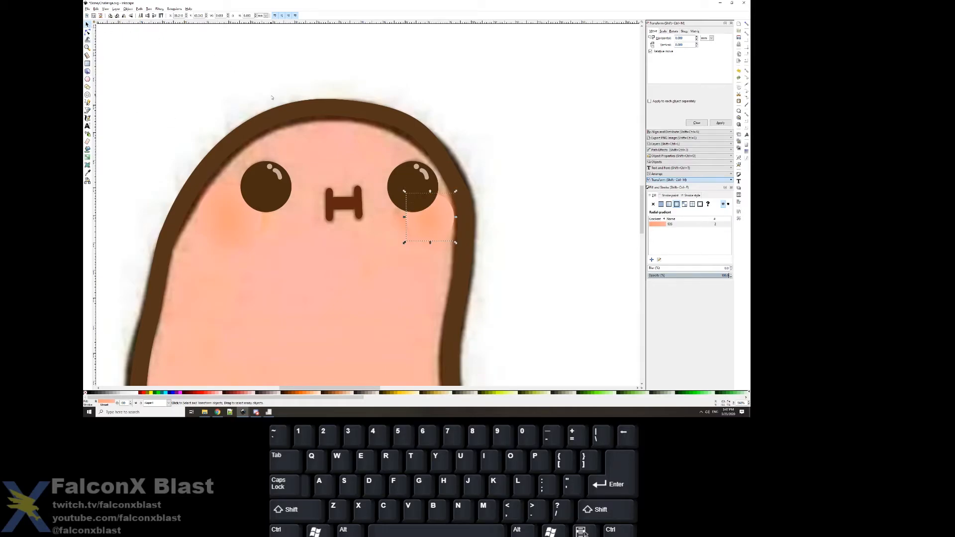
{"action": "left_click", "coordinate": [290, 113]}
{"action": "left_click", "coordinate": [87, 173]}
{"action": "left_click", "coordinate": [327, 302]}
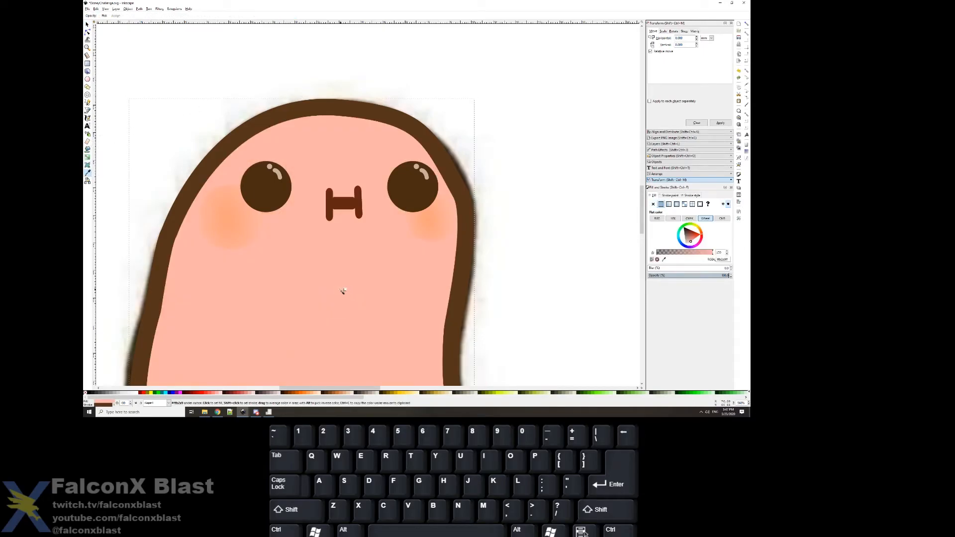
Step: Hide the Background layer to inspect the vector artwork on its own and show the layer again
{"action": "scroll", "coordinate": [330, 295], "scroll_direction": "down", "scroll_amount": 2}
{"action": "scroll", "coordinate": [326, 301], "scroll_direction": "down", "scroll_amount": 1}
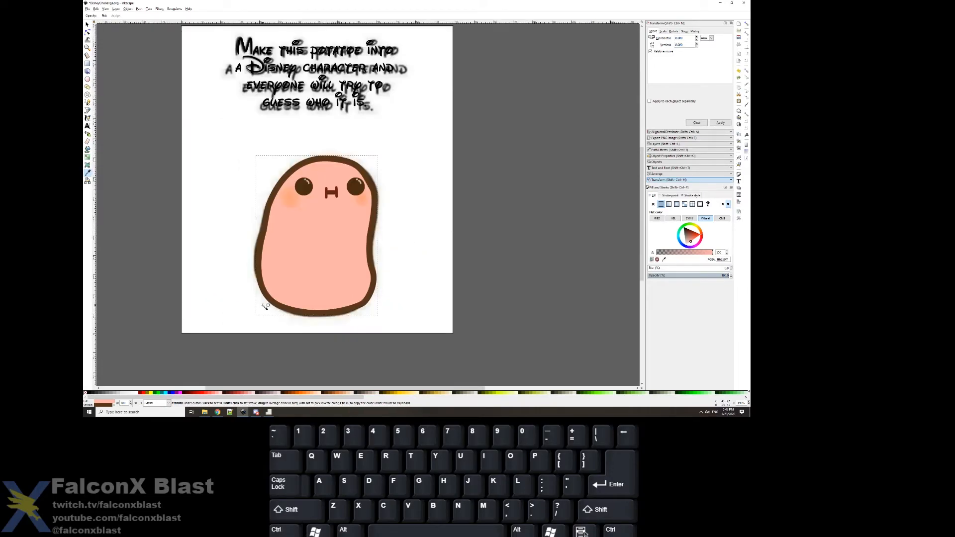
{"action": "scroll", "coordinate": [268, 306], "scroll_direction": "up", "scroll_amount": 2}
{"action": "left_click", "coordinate": [740, 194]}
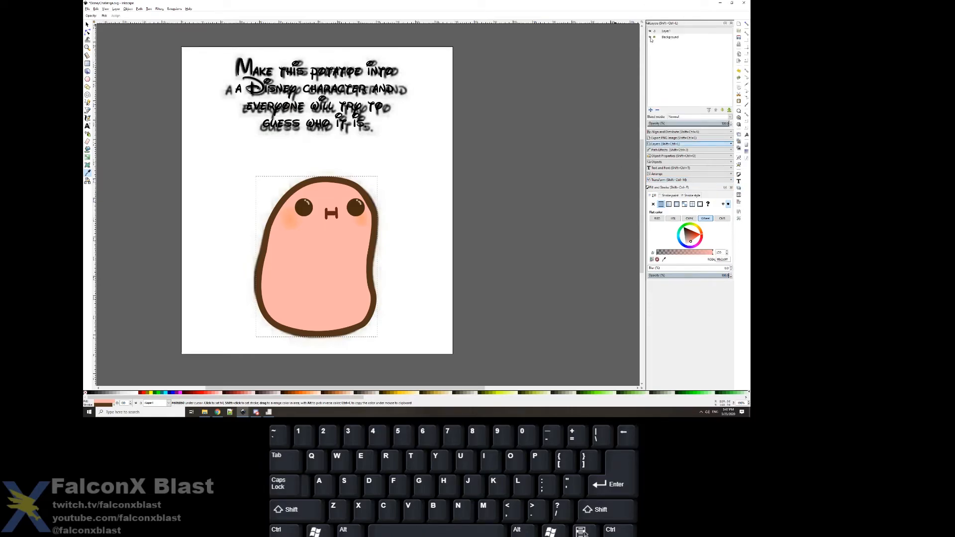
{"action": "left_click", "coordinate": [651, 38]}
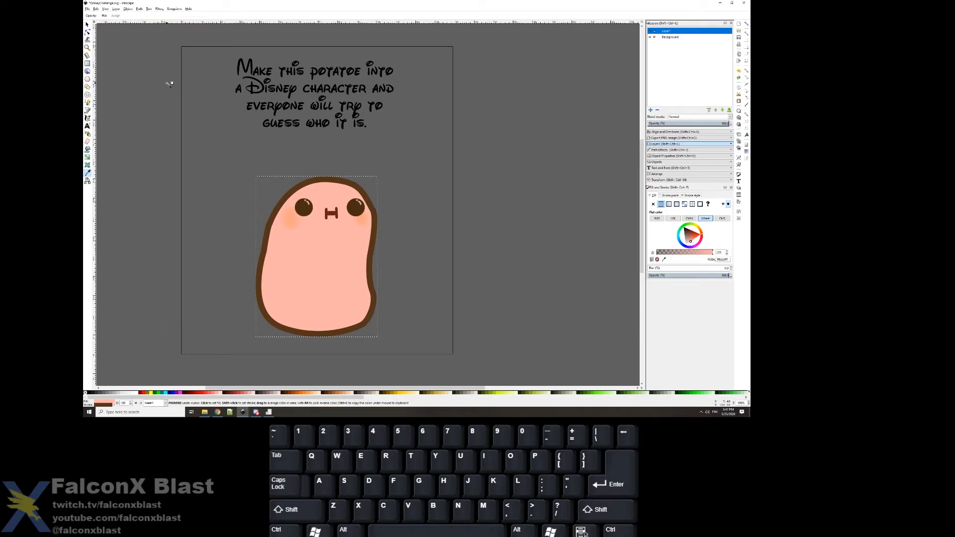
{"action": "left_click", "coordinate": [650, 37]}
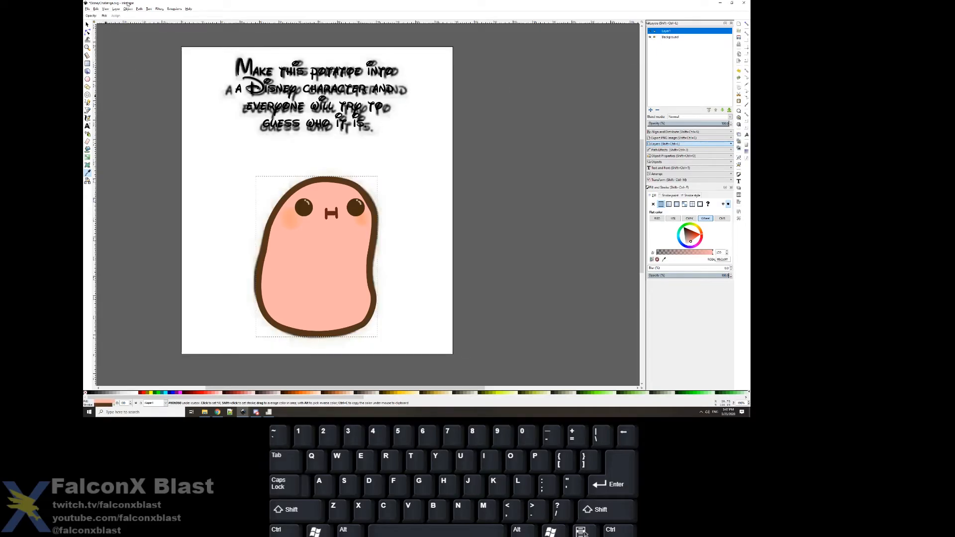
{"action": "left_click", "coordinate": [87, 25]}
{"action": "left_click_drag", "start_coordinate": [363, 200], "coordinate": [466, 208]}
{"action": "key", "text": "ctrl+z"}
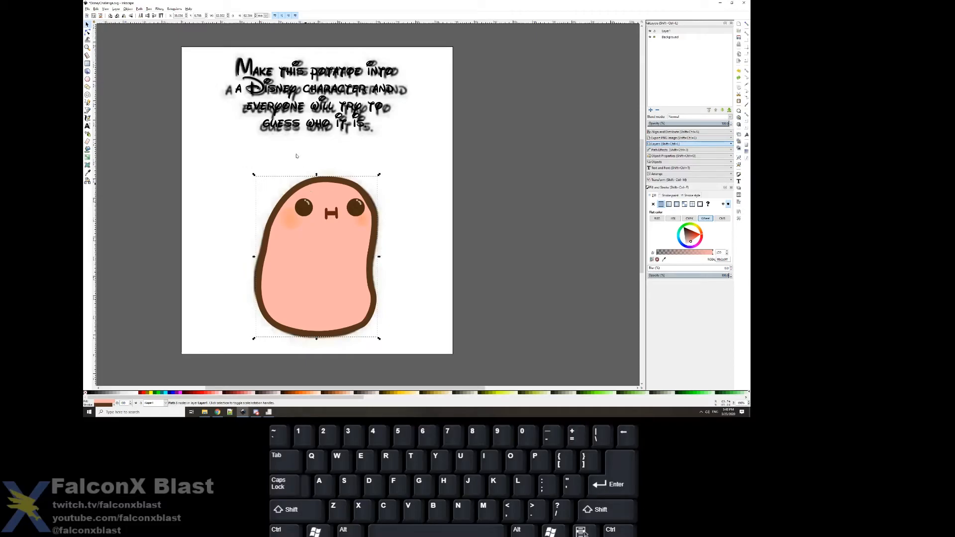
Step: Select all nodes of the potato's outline and make them symmetric
{"action": "left_click", "coordinate": [88, 32]}
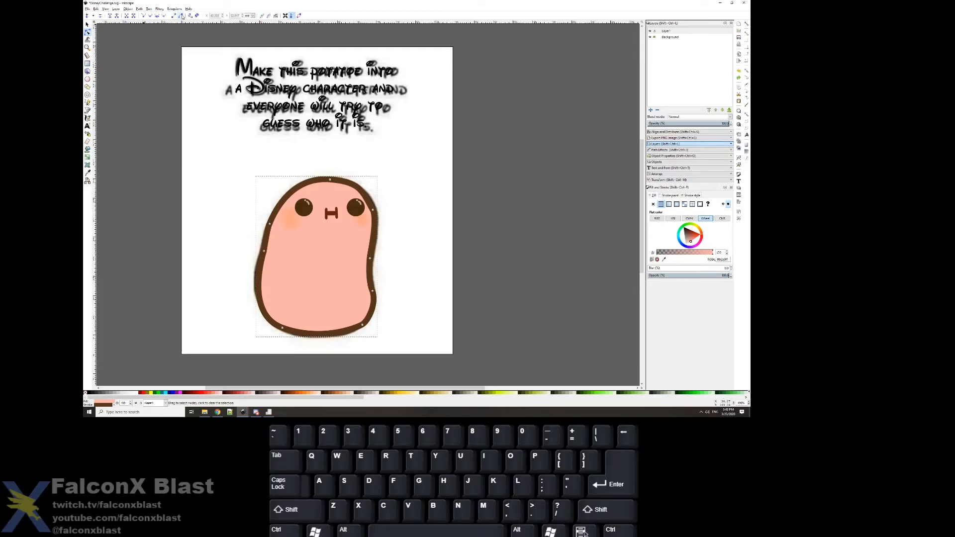
{"action": "left_click", "coordinate": [301, 193]}
{"action": "left_click_drag", "start_coordinate": [215, 164], "coordinate": [426, 359]}
{"action": "left_click", "coordinate": [158, 16]}
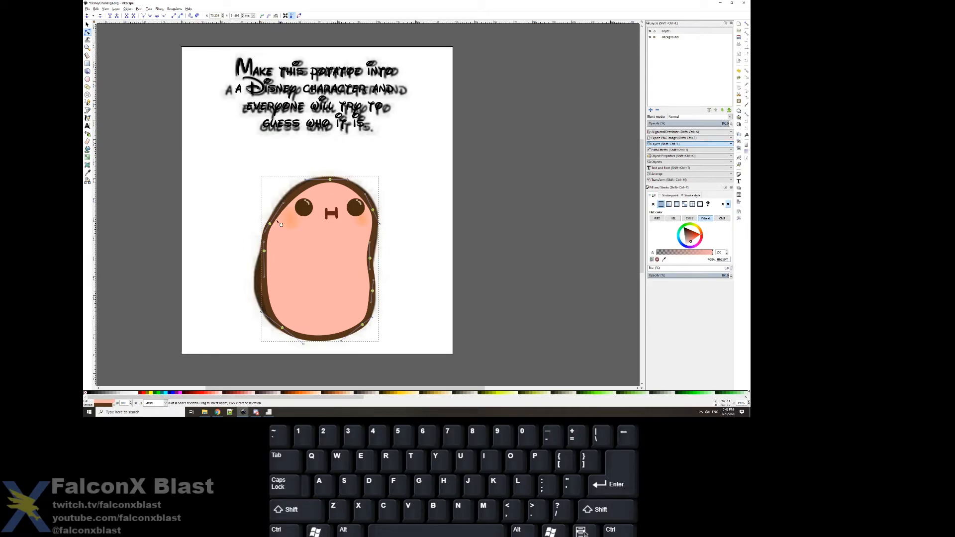
Step: Reshape the outline's nodes and segments at the lower left, lower right and upper left to follow the original potato's edge
{"action": "left_click_drag", "start_coordinate": [267, 299], "coordinate": [260, 304]}
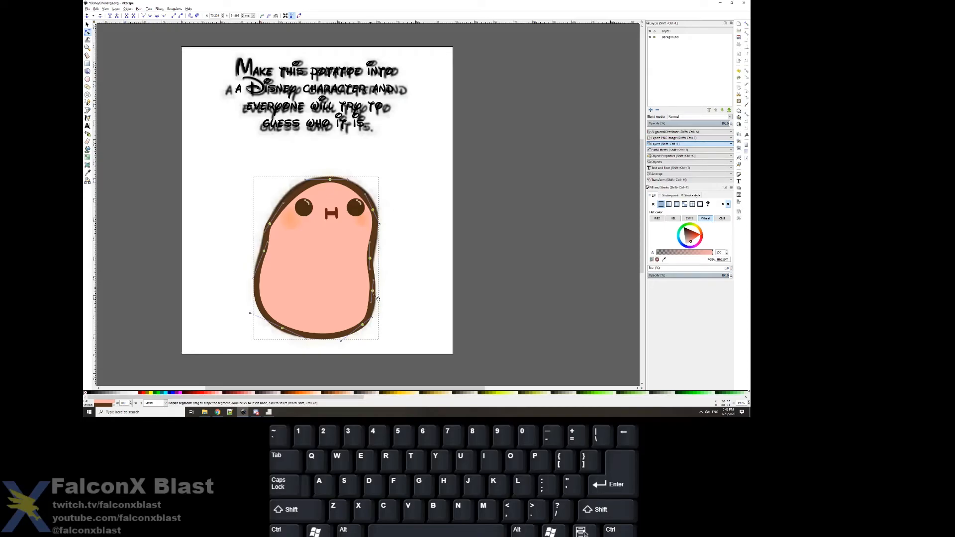
{"action": "key", "text": "ctrl+z"}
{"action": "left_click_drag", "start_coordinate": [372, 292], "coordinate": [374, 295]}
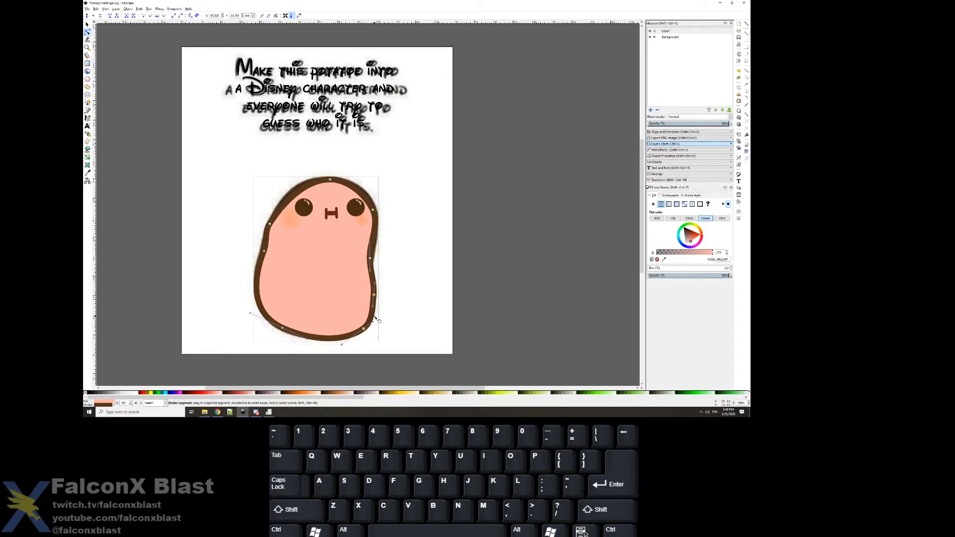
{"action": "left_click_drag", "start_coordinate": [365, 330], "coordinate": [363, 328]}
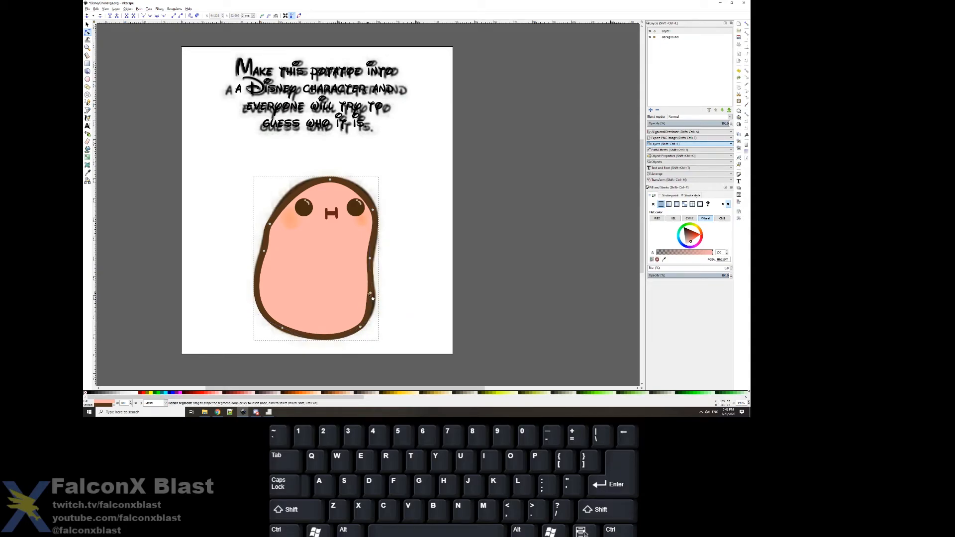
{"action": "left_click_drag", "start_coordinate": [370, 294], "coordinate": [377, 304]}
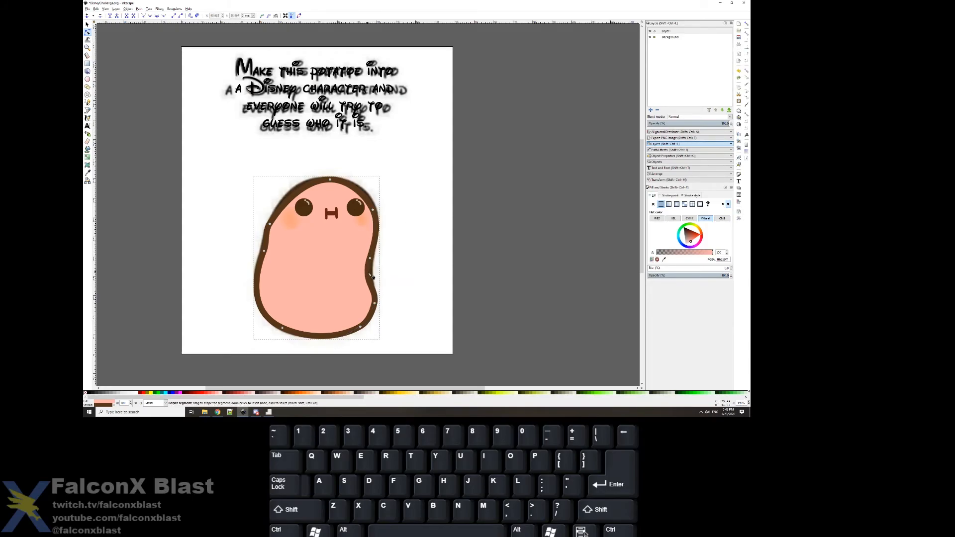
{"action": "left_click_drag", "start_coordinate": [377, 279], "coordinate": [376, 279]}
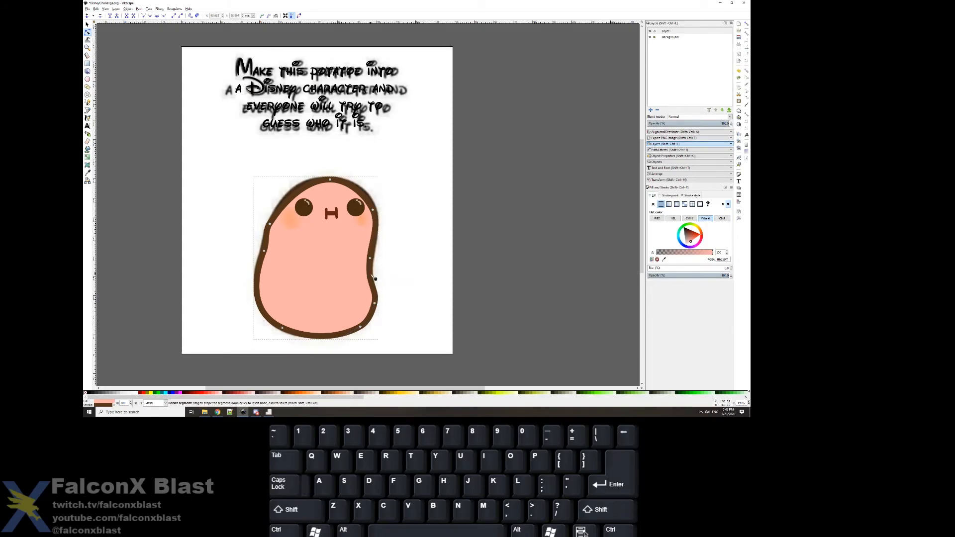
{"action": "left_click_drag", "start_coordinate": [294, 191], "coordinate": [354, 184]}
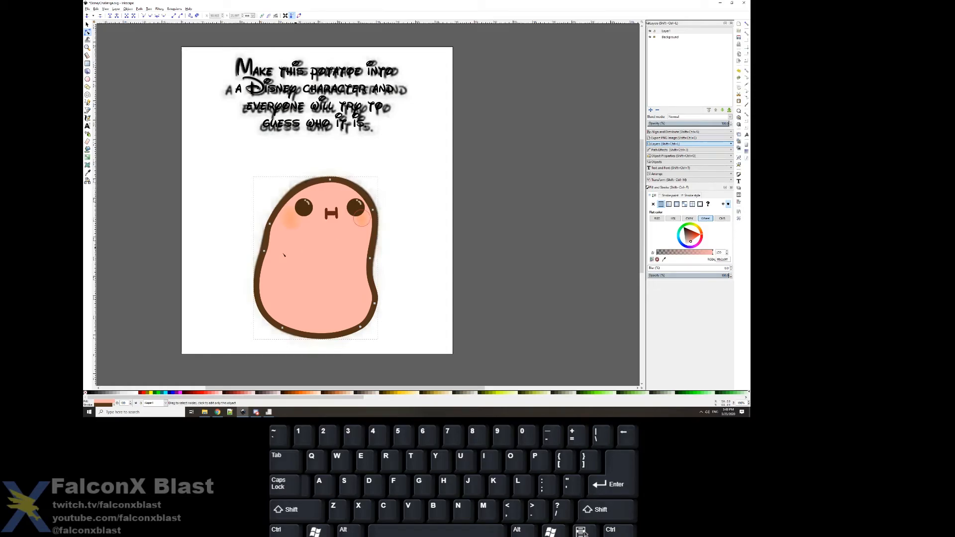
Step: Toggle the visibility of the Background layer and Layer1 to compare the reshaped vector outline with the original potato
{"action": "left_click", "coordinate": [650, 37]}
{"action": "left_click", "coordinate": [650, 38]}
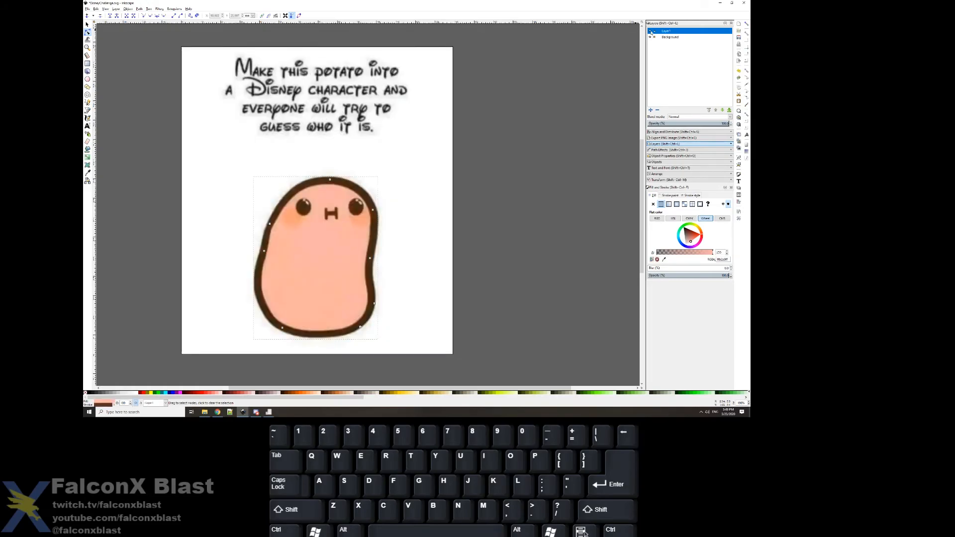
{"action": "left_click", "coordinate": [651, 31]}
{"action": "left_click", "coordinate": [651, 31]}
{"action": "left_click", "coordinate": [651, 31]}
{"action": "left_click", "coordinate": [651, 32]}
{"action": "left_click", "coordinate": [651, 32]}
{"action": "left_click", "coordinate": [651, 31]}
{"action": "left_click", "coordinate": [650, 31]}
{"action": "left_click", "coordinate": [651, 31]}
{"action": "left_click", "coordinate": [651, 31]}
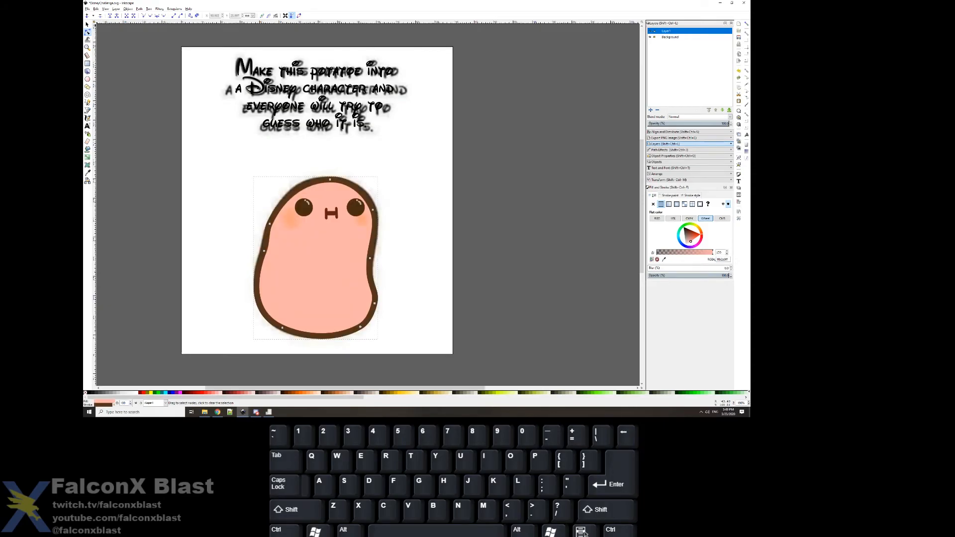
Step: Resize the potato's left eye slightly and place a duplicate of it at the right eye's position
{"action": "left_click", "coordinate": [87, 24]}
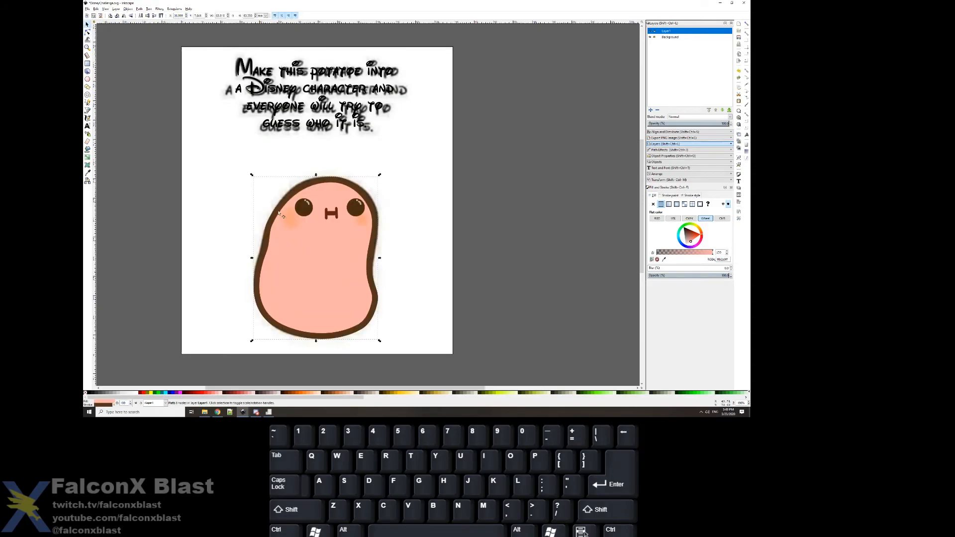
{"action": "left_click", "coordinate": [304, 209]}
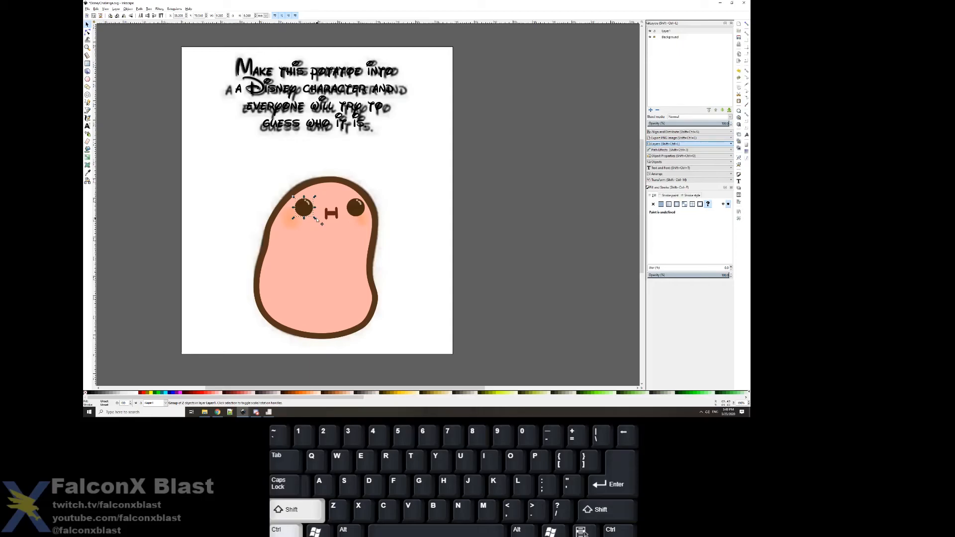
{"action": "left_click_drag", "start_coordinate": [314, 220], "coordinate": [314, 219]}
{"action": "left_click", "coordinate": [355, 210]}
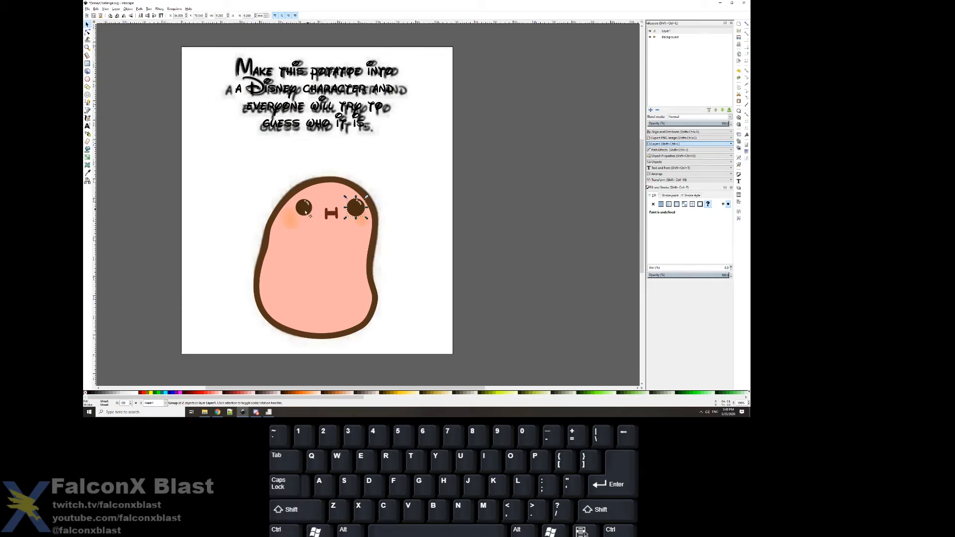
{"action": "left_click", "coordinate": [305, 211]}
{"action": "key", "text": "ctrl+d"}
{"action": "left_click_drag", "start_coordinate": [306, 211], "coordinate": [363, 212]}
Step: Toggle the Background layer and Layer1 to compare the adjusted vector eyes and body with the original image
{"action": "left_click", "coordinate": [650, 37]}
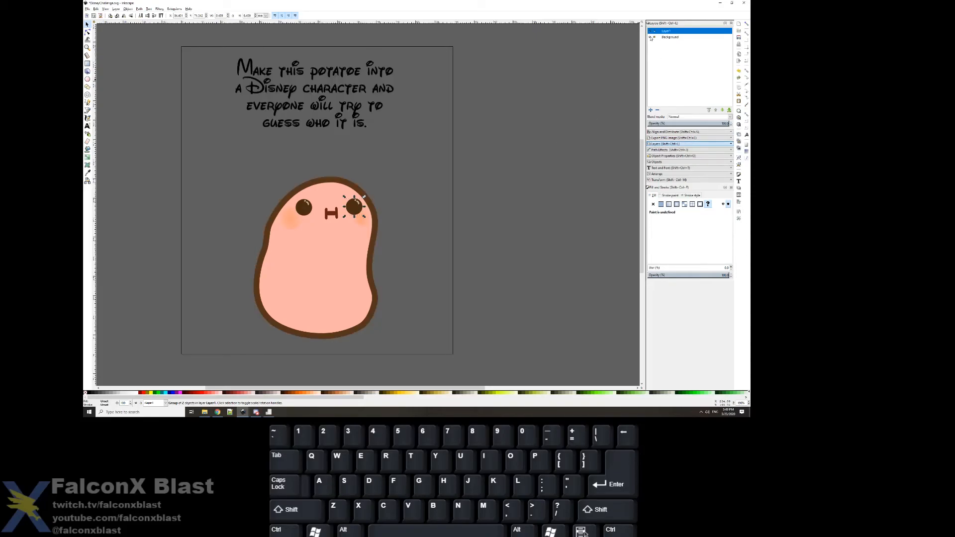
{"action": "left_click", "coordinate": [651, 38]}
{"action": "left_click", "coordinate": [649, 32]}
{"action": "left_click", "coordinate": [650, 32]}
{"action": "left_click", "coordinate": [650, 32]}
{"action": "left_click", "coordinate": [649, 32]}
{"action": "left_click", "coordinate": [650, 32]}
{"action": "left_click", "coordinate": [650, 32]}
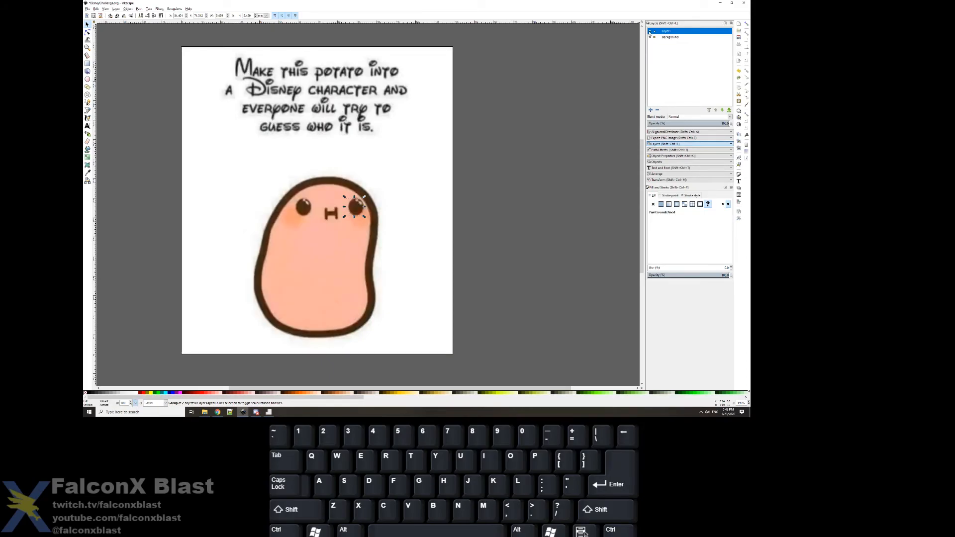
{"action": "left_click", "coordinate": [650, 32]}
{"action": "left_click", "coordinate": [650, 32]}
{"action": "left_click", "coordinate": [650, 32]}
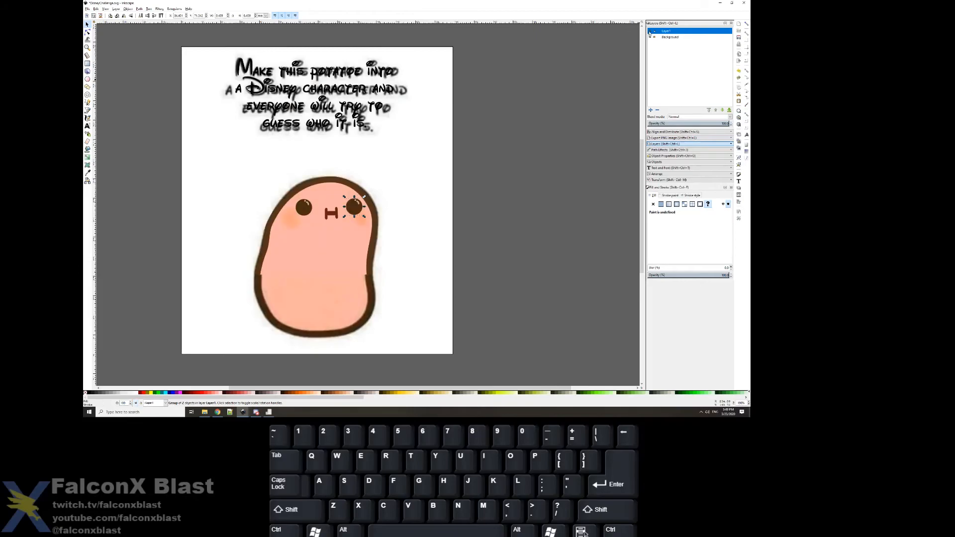
{"action": "left_click", "coordinate": [649, 31]}
{"action": "left_click", "coordinate": [650, 32]}
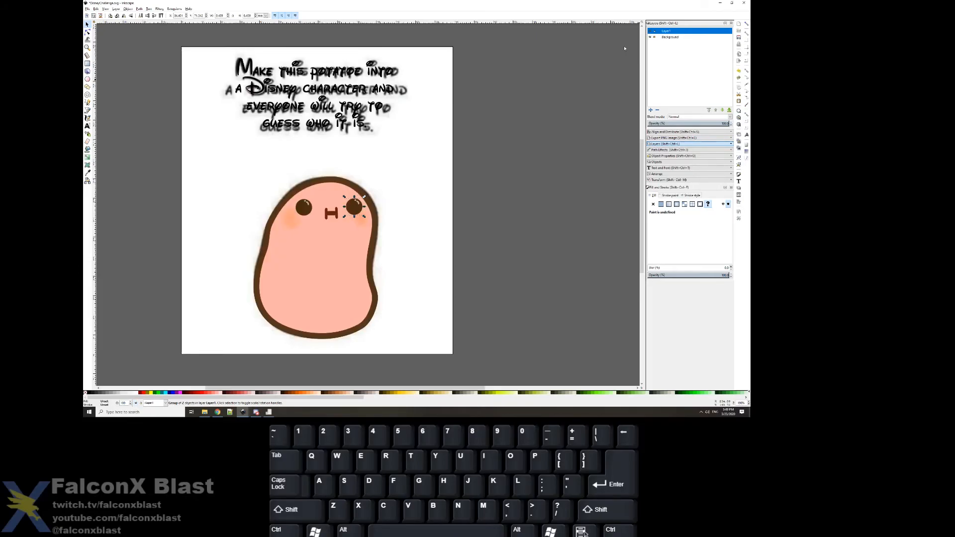
{"action": "left_click", "coordinate": [650, 32]}
{"action": "left_click", "coordinate": [649, 32]}
{"action": "left_click", "coordinate": [649, 32]}
{"action": "left_click", "coordinate": [650, 32]}
{"action": "left_click", "coordinate": [651, 32]}
{"action": "left_click", "coordinate": [650, 32]}
{"action": "left_click", "coordinate": [651, 32]}
{"action": "left_click", "coordinate": [650, 32]}
{"action": "left_click", "coordinate": [651, 33]}
{"action": "left_click", "coordinate": [650, 32]}
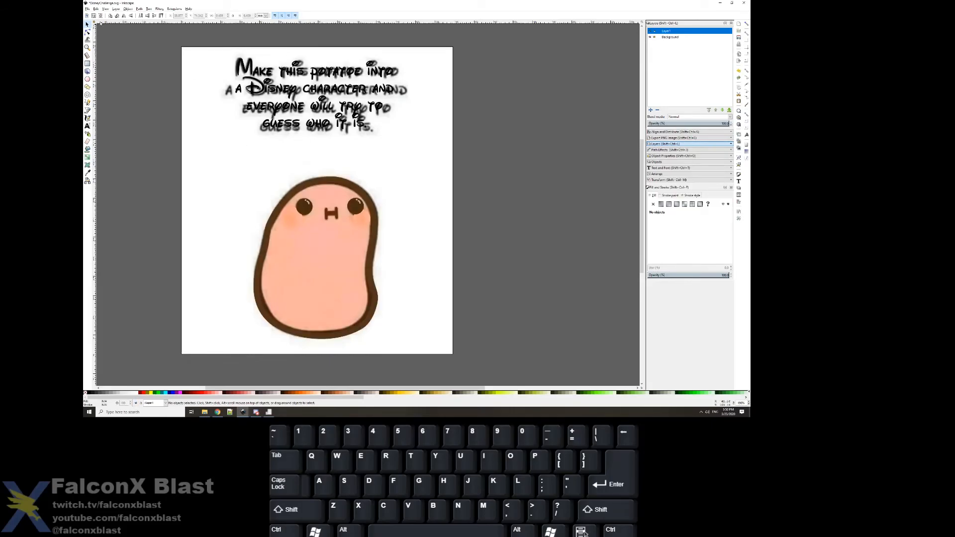
Step: Select the potato's body outline and fill it with pink sampled from the original potato's skin
{"action": "left_click", "coordinate": [324, 179]}
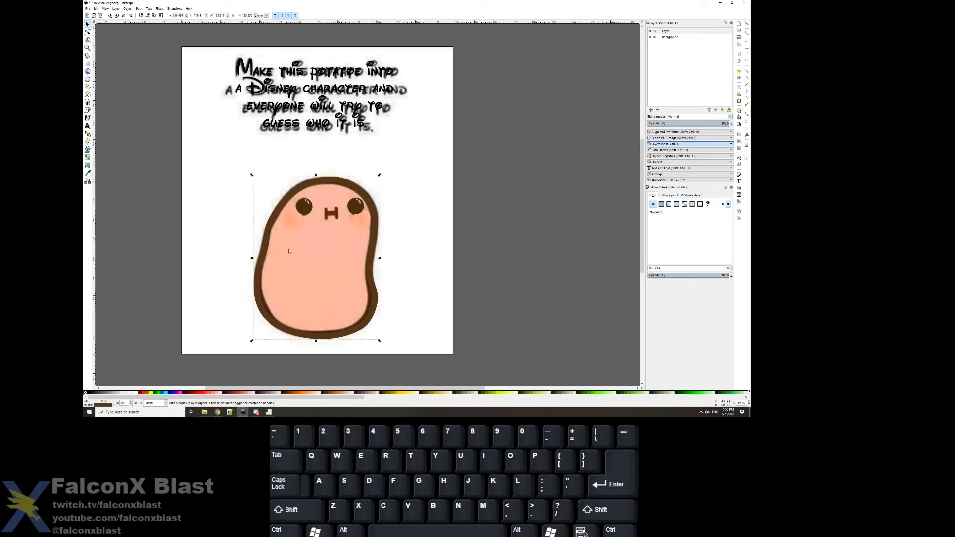
{"action": "left_click", "coordinate": [252, 178]}
{"action": "left_click", "coordinate": [318, 182]}
{"action": "left_click", "coordinate": [87, 173]}
{"action": "left_click", "coordinate": [327, 240]}
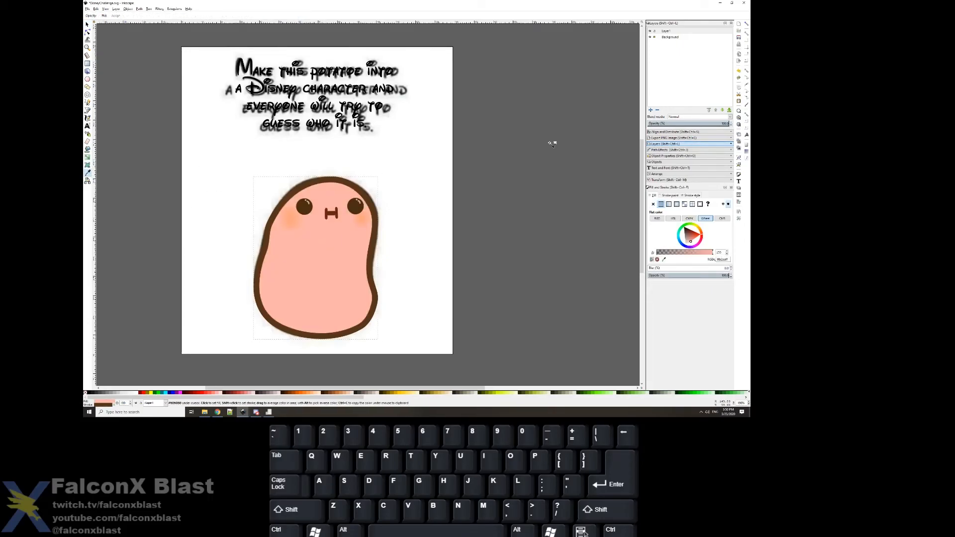
{"action": "left_click", "coordinate": [87, 23]}
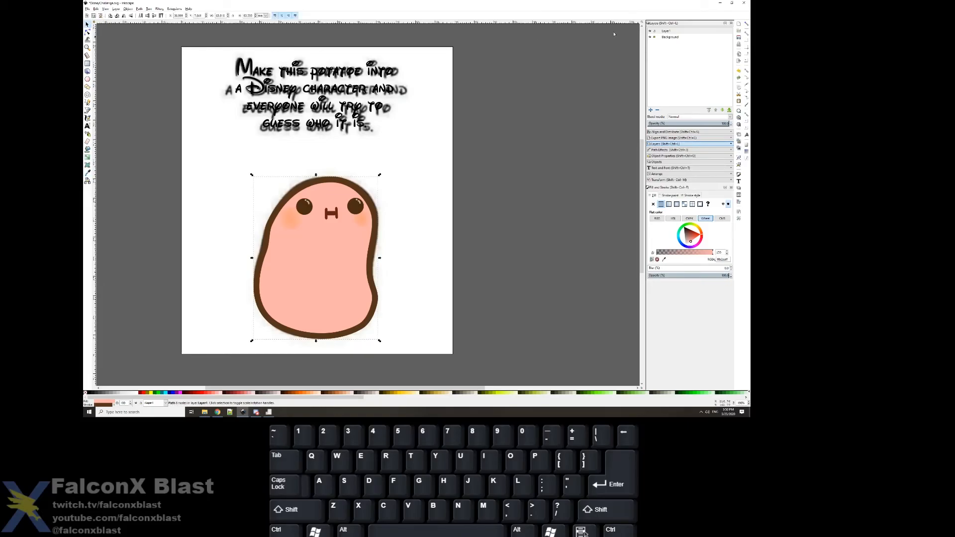
Step: Toggle Layer1 to compare the filled potato with the original, and hide the Background layer
{"action": "left_click", "coordinate": [653, 32]}
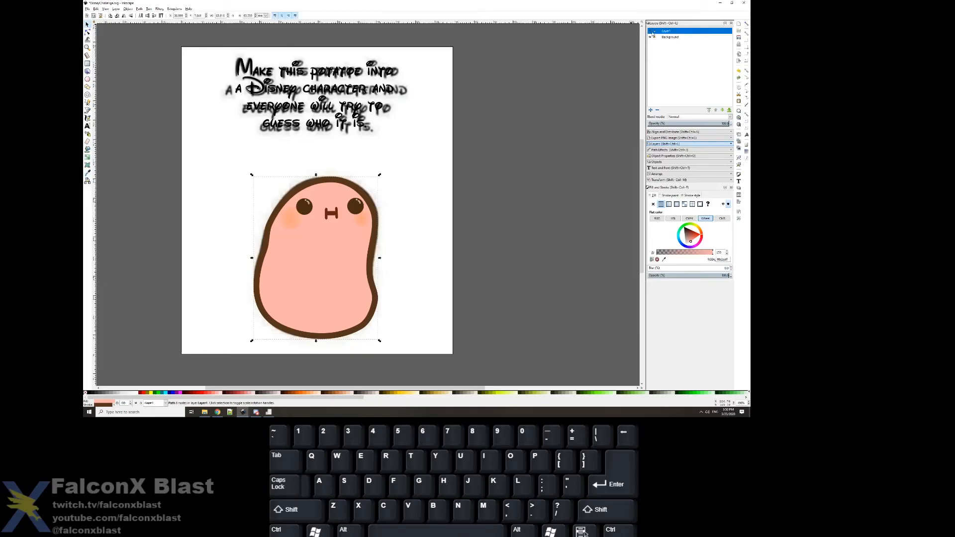
{"action": "left_click", "coordinate": [651, 32]}
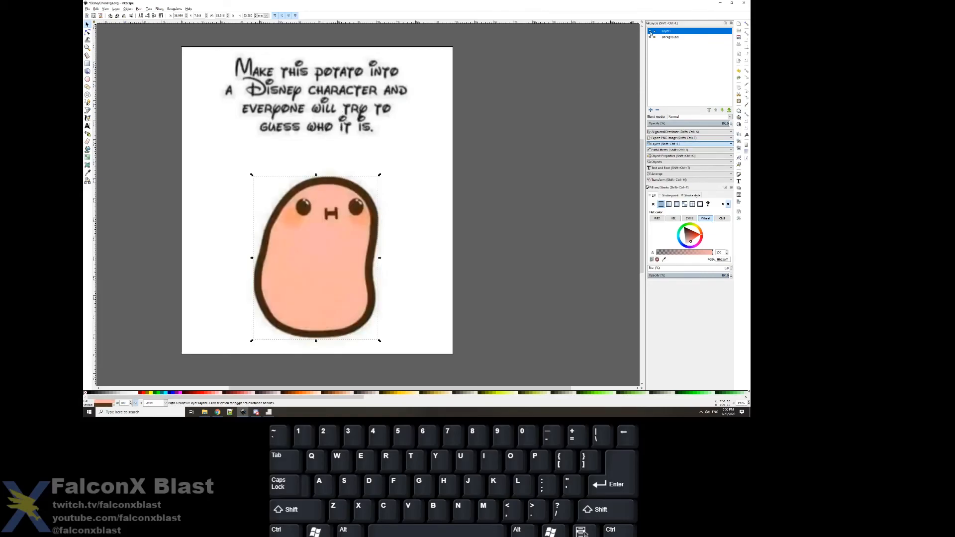
{"action": "left_click", "coordinate": [651, 32]}
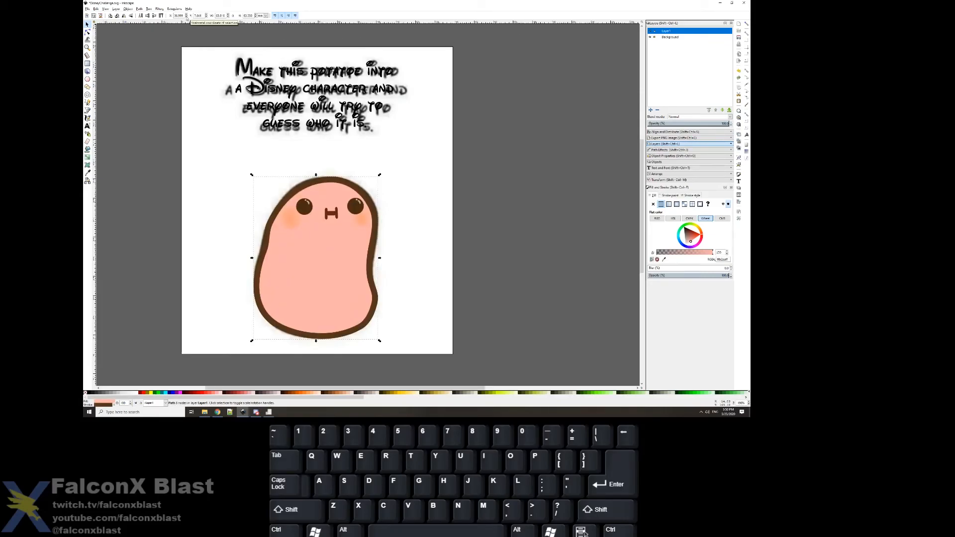
{"action": "left_click", "coordinate": [652, 39]}
{"action": "left_click", "coordinate": [112, 57]}
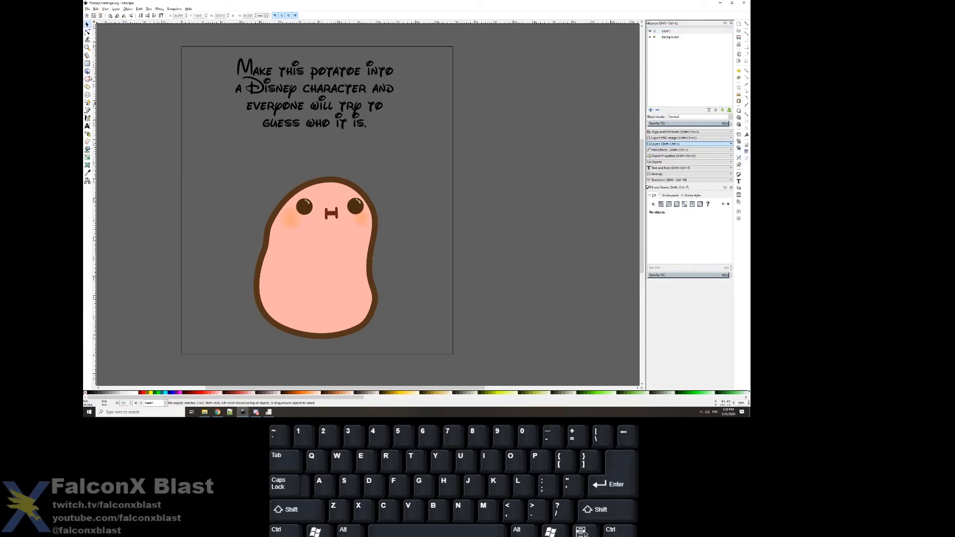
Step: Add a new layer above the Background layer for a rectangular backdrop
{"action": "left_click", "coordinate": [87, 63]}
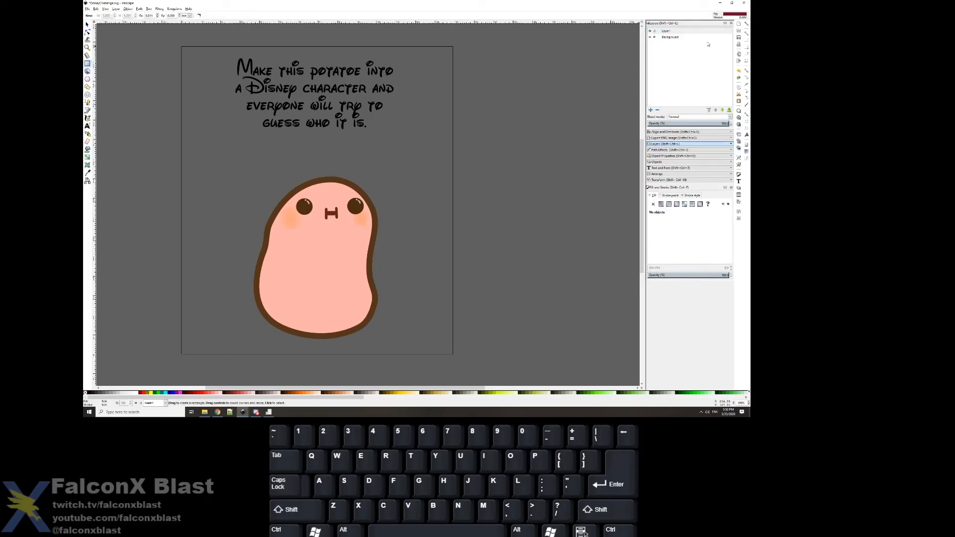
{"action": "left_click", "coordinate": [664, 38]}
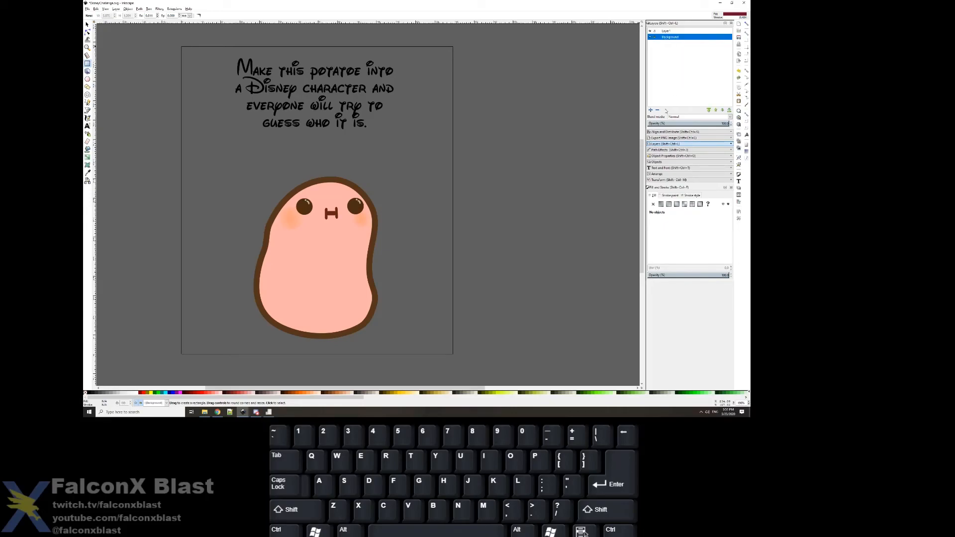
{"action": "left_click", "coordinate": [650, 110]}
{"action": "left_click", "coordinate": [428, 223]}
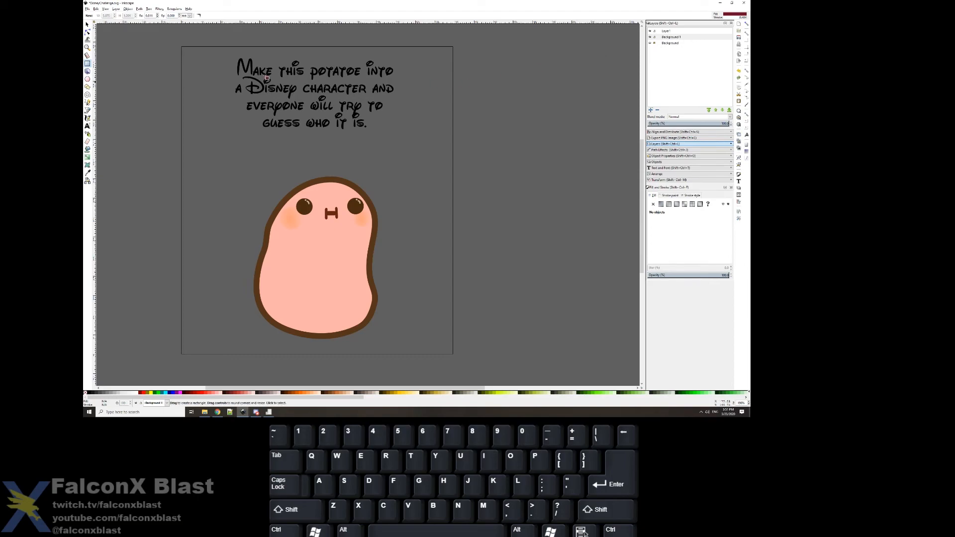
Step: Draw a rectangle covering the whole page on the new layer, aligned to the page corners, and fill it with white
{"action": "mouse_move", "coordinate": [185, 53]}
{"action": "left_mouse_down"}
{"action": "mouse_move", "coordinate": [379, 300]}
{"action": "mouse_move", "coordinate": [453, 354]}
{"action": "left_mouse_up"}
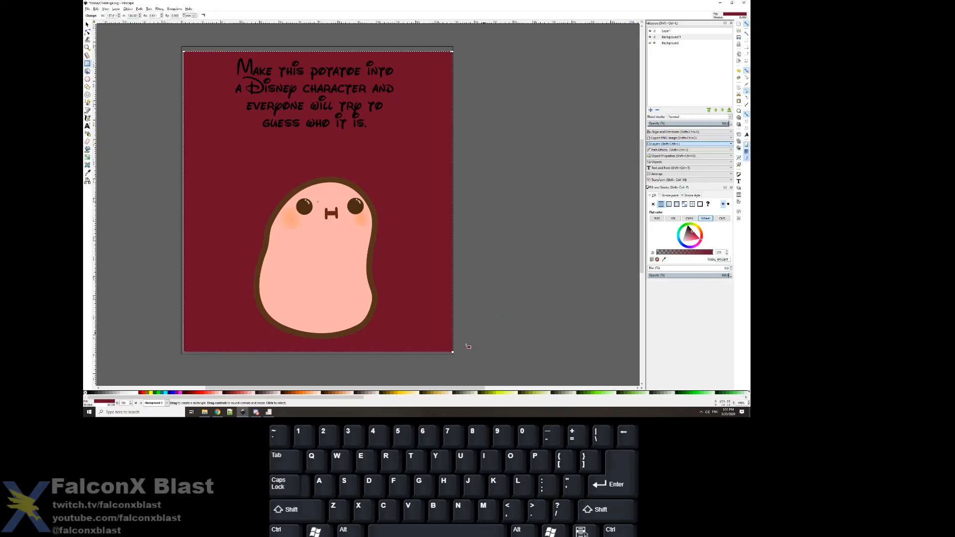
{"action": "left_click_drag", "start_coordinate": [454, 353], "coordinate": [455, 356]}
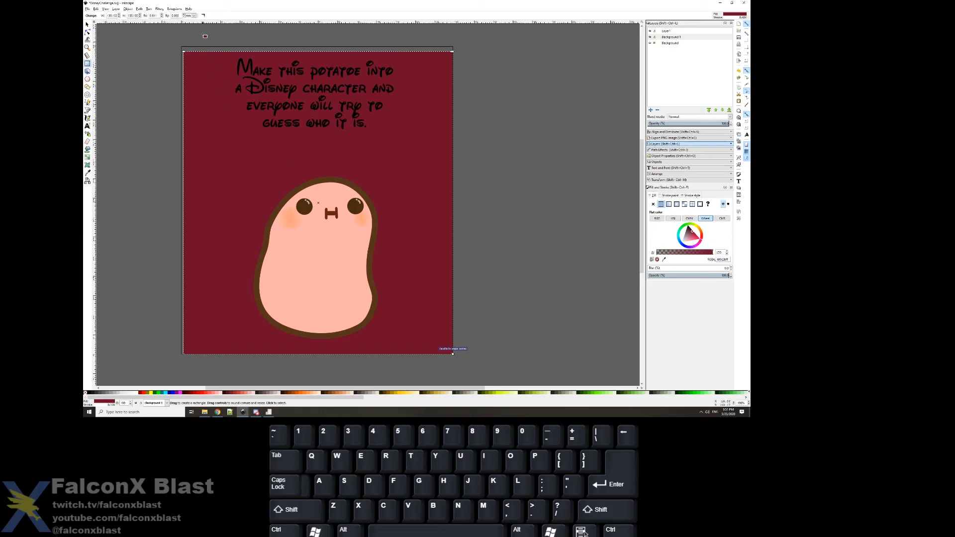
{"action": "left_click_drag", "start_coordinate": [184, 50], "coordinate": [182, 47]}
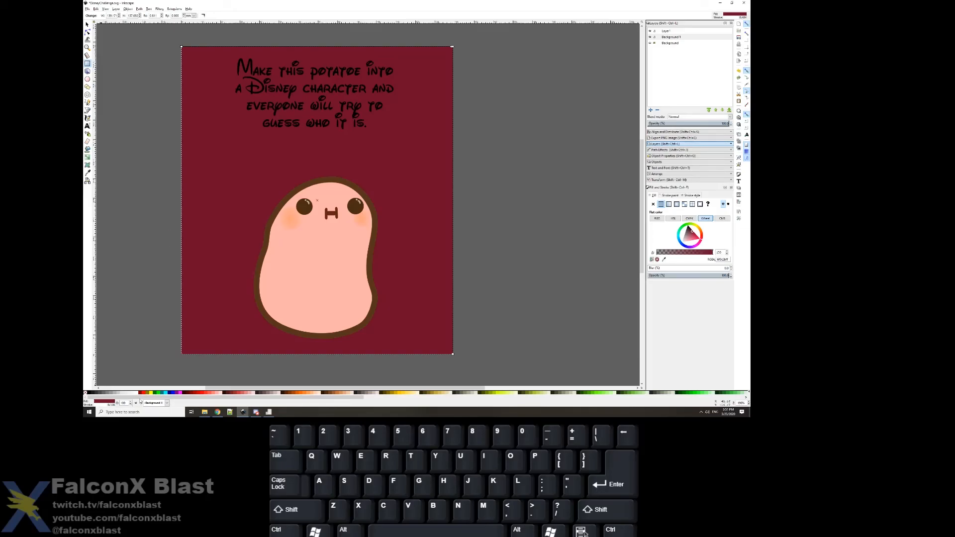
{"action": "left_click", "coordinate": [136, 394]}
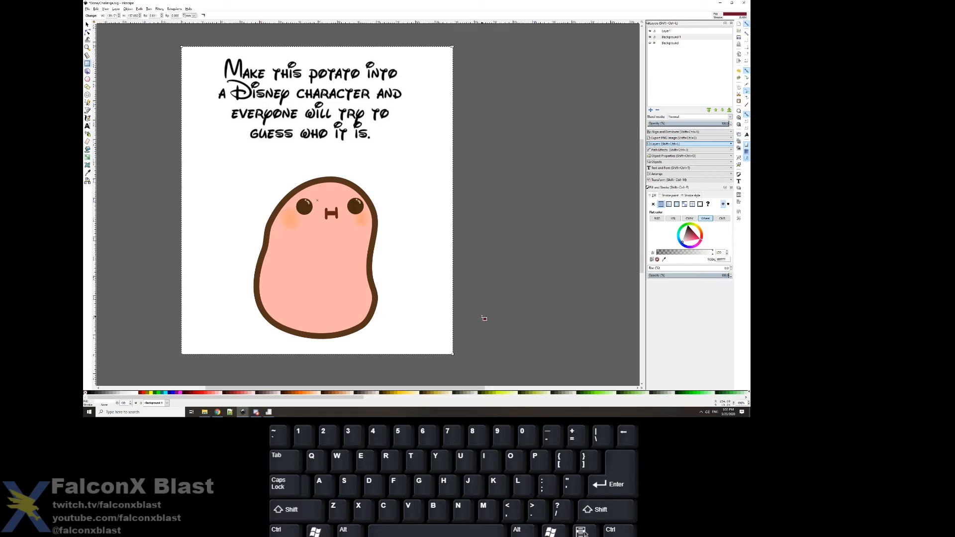
{"action": "left_click", "coordinate": [573, 151]}
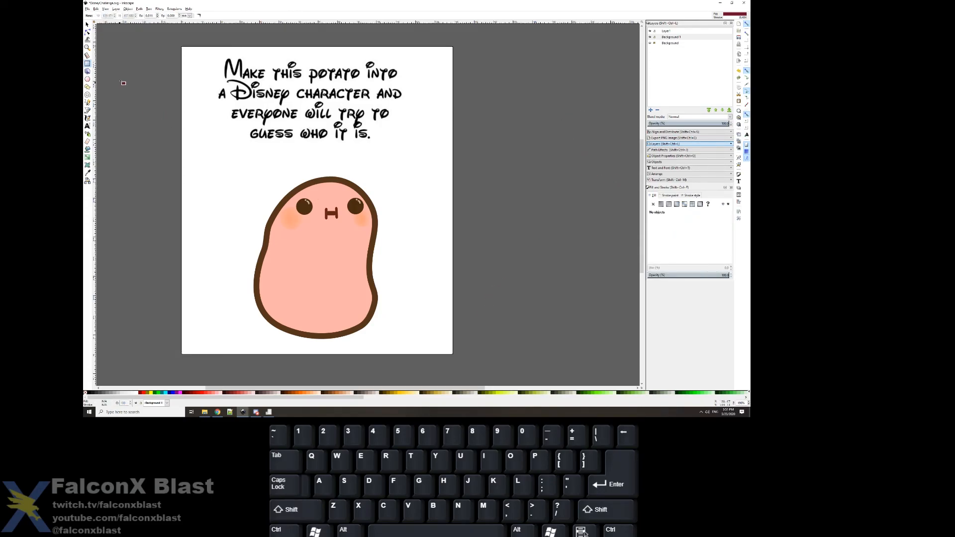
{"action": "left_click", "coordinate": [88, 9]}
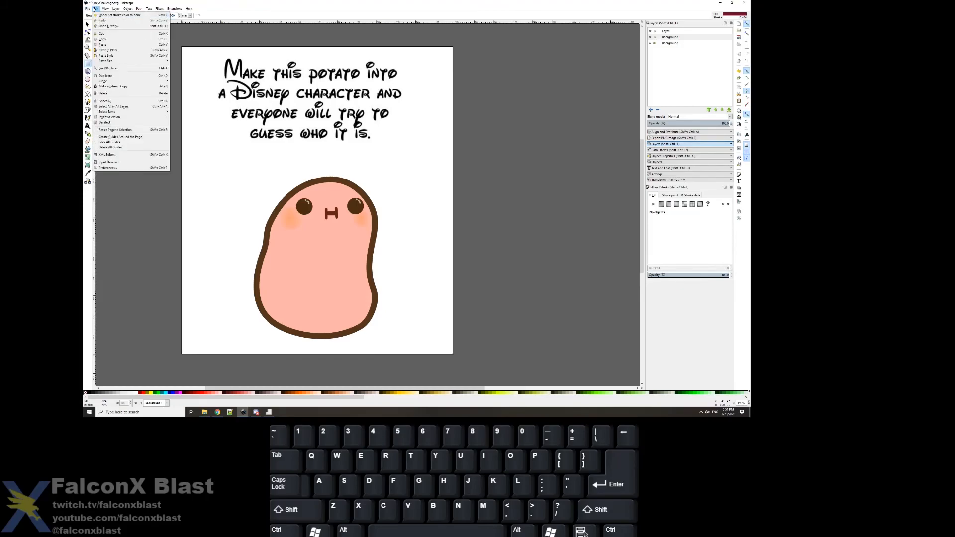
{"action": "left_click", "coordinate": [104, 42]}
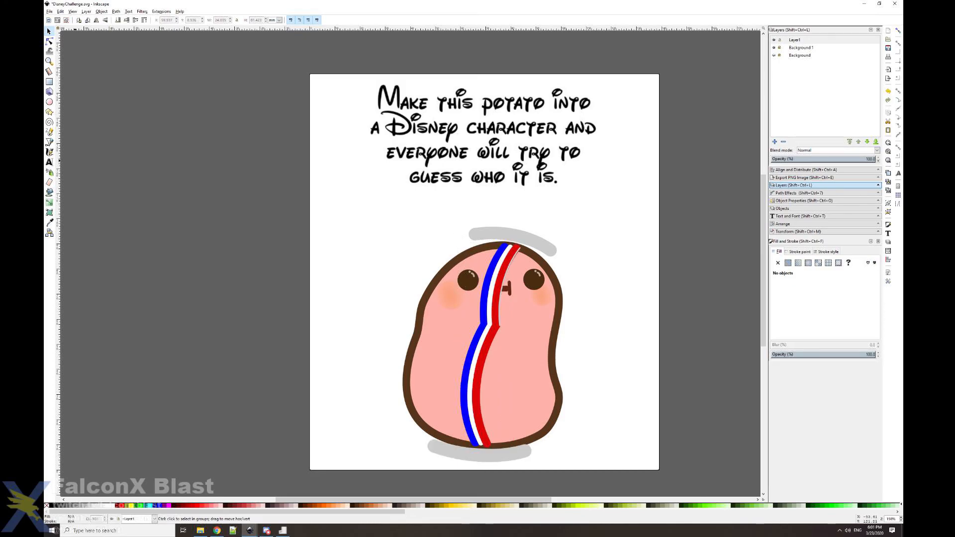
{"action": "left_click", "coordinate": [548, 265]}
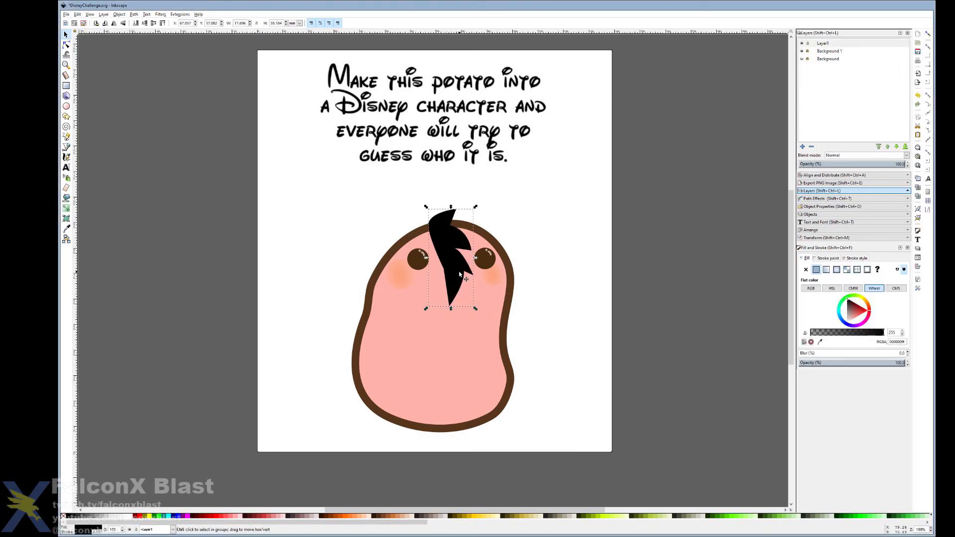
{"action": "left_click", "coordinate": [490, 246]}
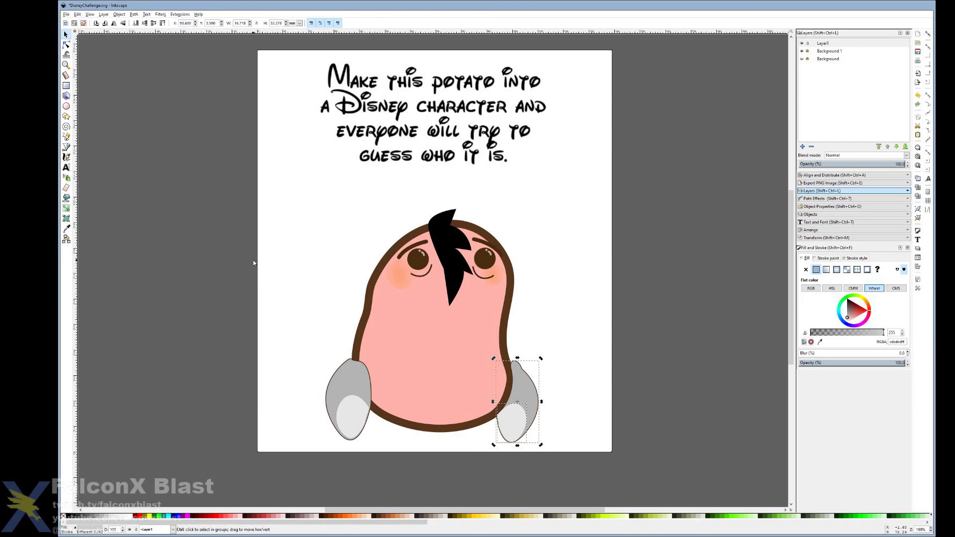
Step: Paste the grey leg in place on the potato's lower left front and position a mirrored copy on the lower right front
{"action": "key", "text": "ctrl+alt+v"}
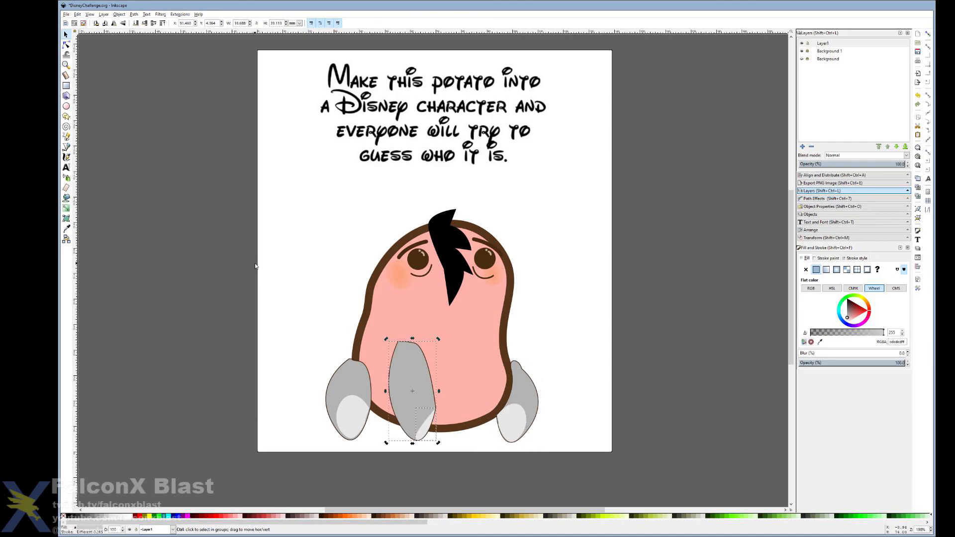
{"action": "left_click_drag", "start_coordinate": [419, 388], "coordinate": [479, 390]}
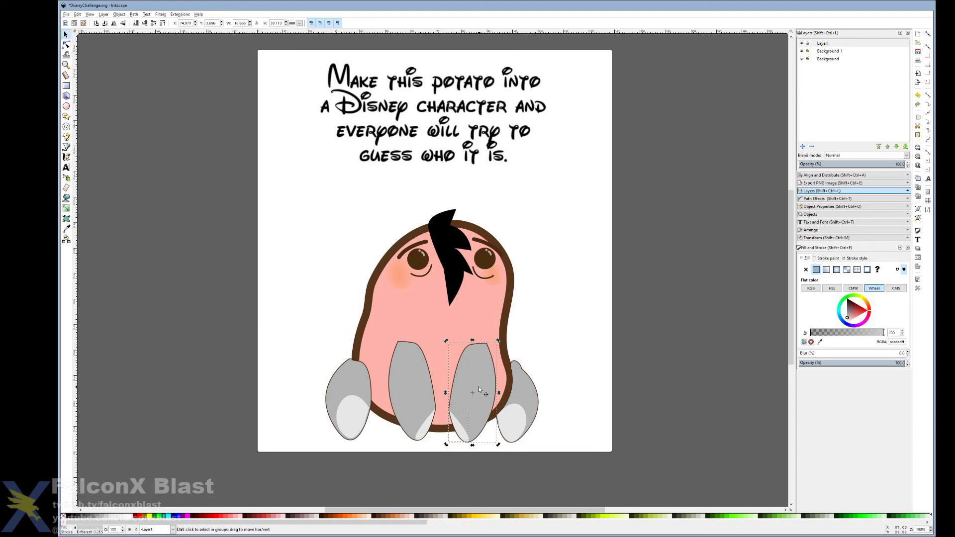
Step: Paste the grey and purple ear in place on the head's right side and put a horizontally flipped duplicate on the left side
{"action": "key", "text": "ctrl+alt+v"}
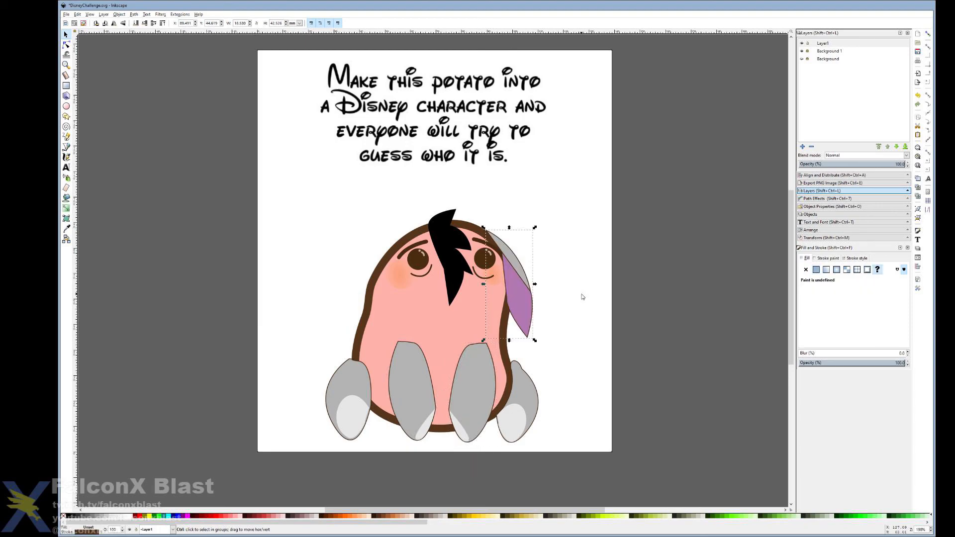
{"action": "key", "text": "ctrl+d"}
{"action": "key", "text": "h"}
{"action": "left_click_drag", "start_coordinate": [499, 299], "coordinate": [383, 296]}
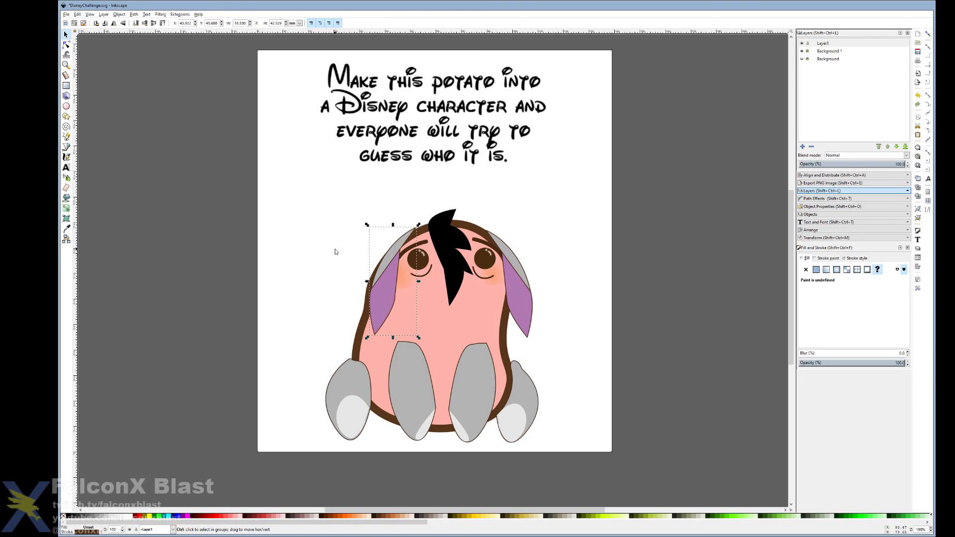